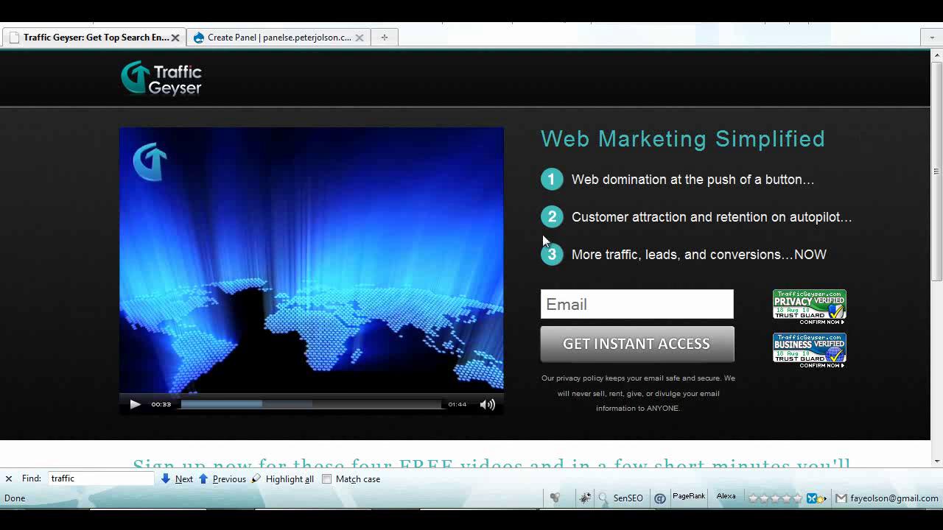
Review the Traffic Geyser landing page top to bottom, then go to the Create Panel form.
scroll(318, 322, "up", 8)
scroll(72, 149, "down", 8)
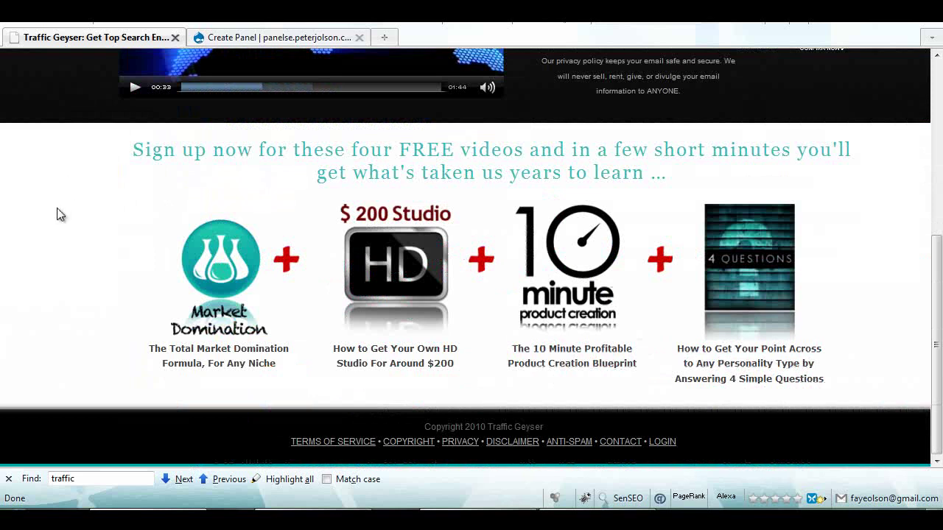
scroll(61, 214, "up", 8)
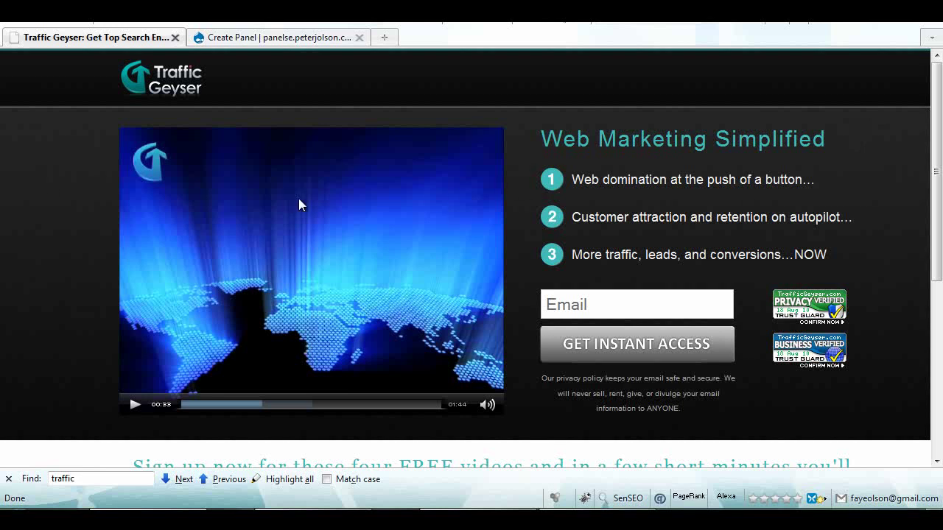
scroll(291, 206, "down", 5)
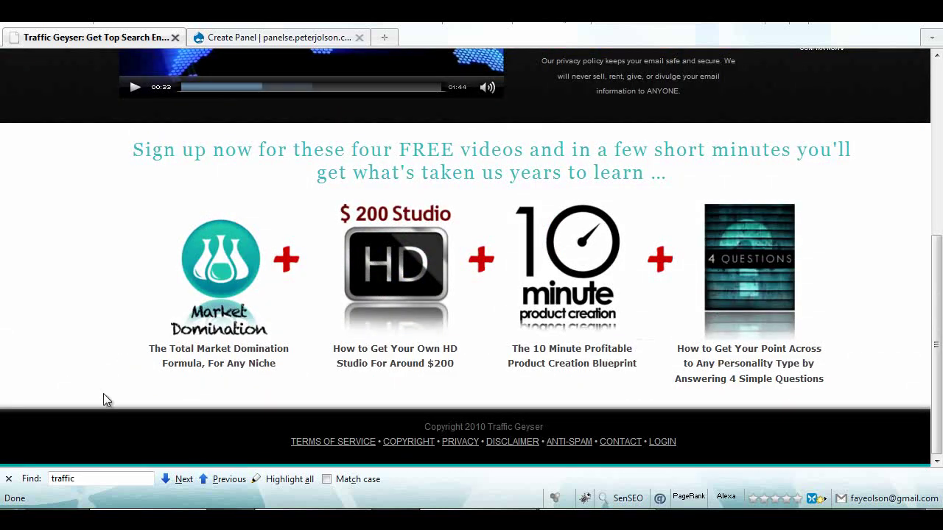
scroll(101, 310, "up", 5)
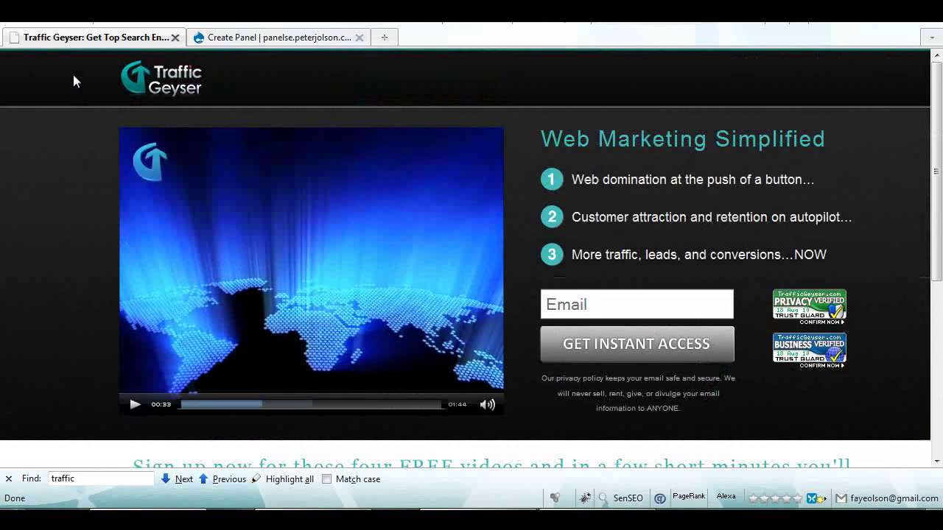
scroll(71, 103, "down", 3)
scroll(70, 133, "up", 3)
left_click(327, 37)
Enter 'TG landing page' as the panel title.
left_click(292, 145)
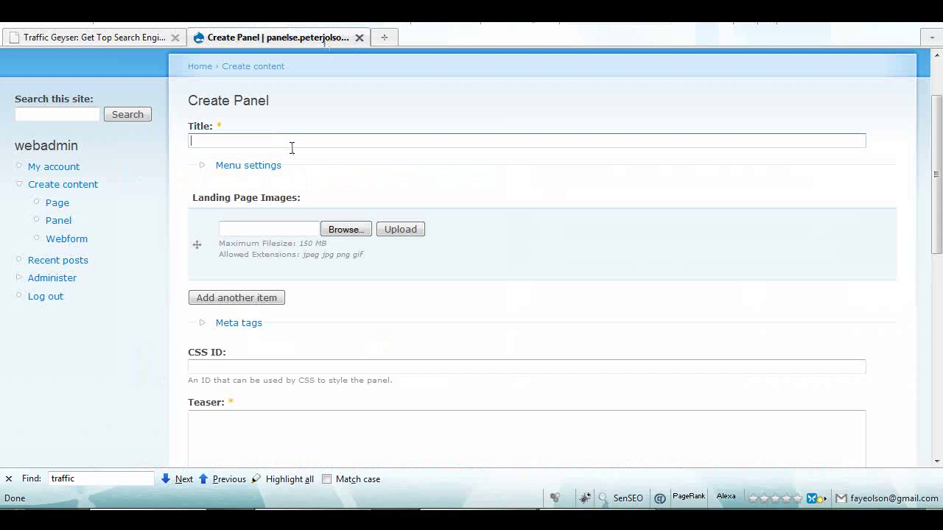
type("TGf")
key("BackSpace")
key("BackSpace")
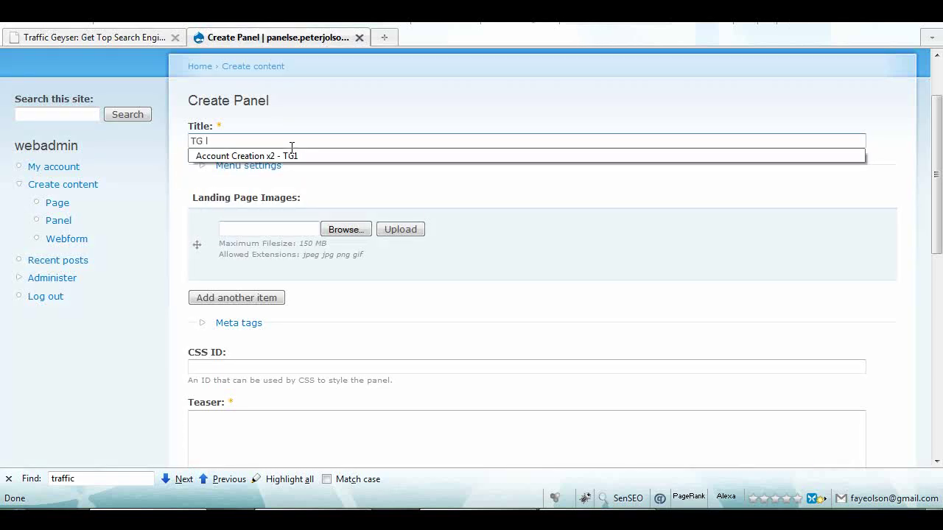
type("landing page")
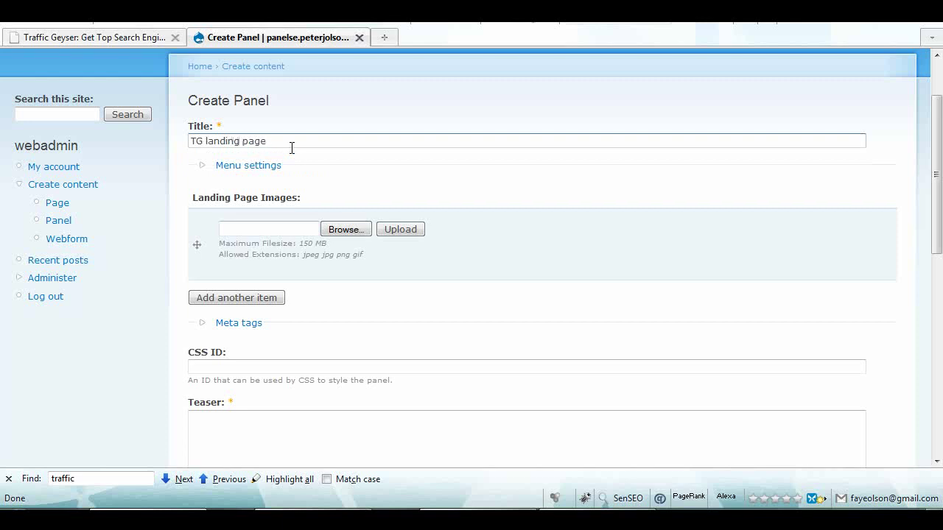
Upload the header, footer and showcase background images, checking the Traffic Geyser page for reference.
left_click(351, 233)
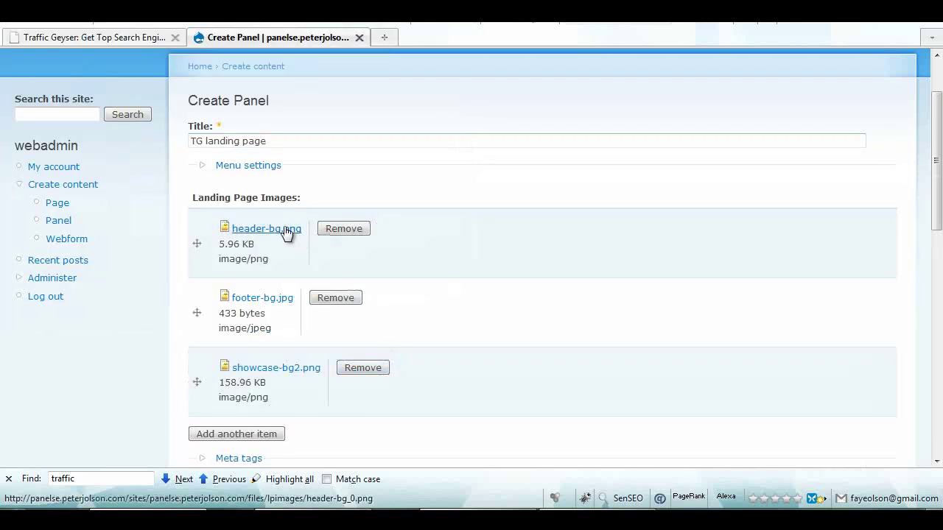
left_click(119, 36)
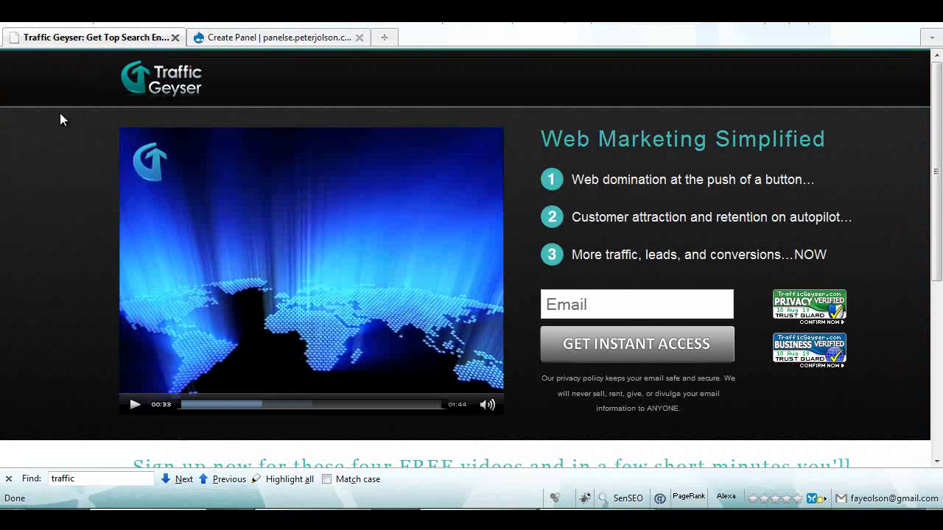
scroll(37, 346, "down", 5)
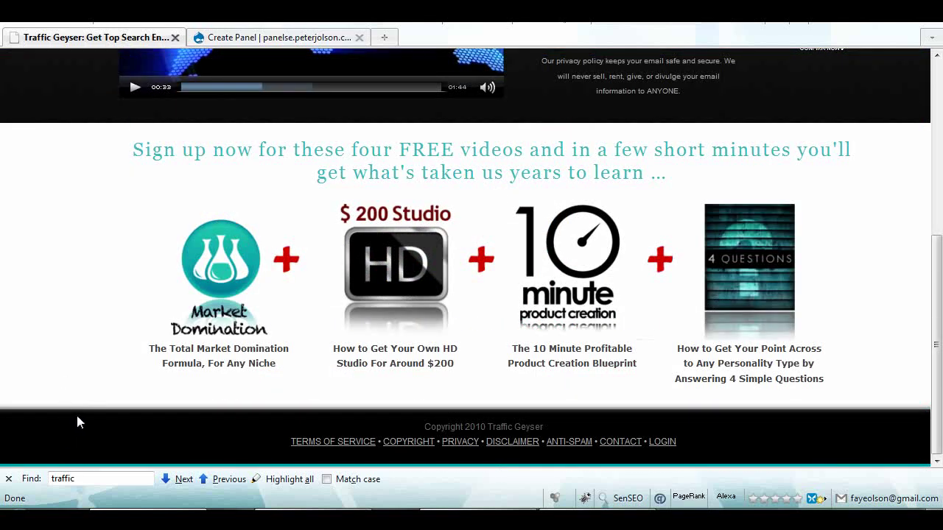
scroll(76, 422, "up", 4)
scroll(53, 417, "down", 4)
left_click(256, 37)
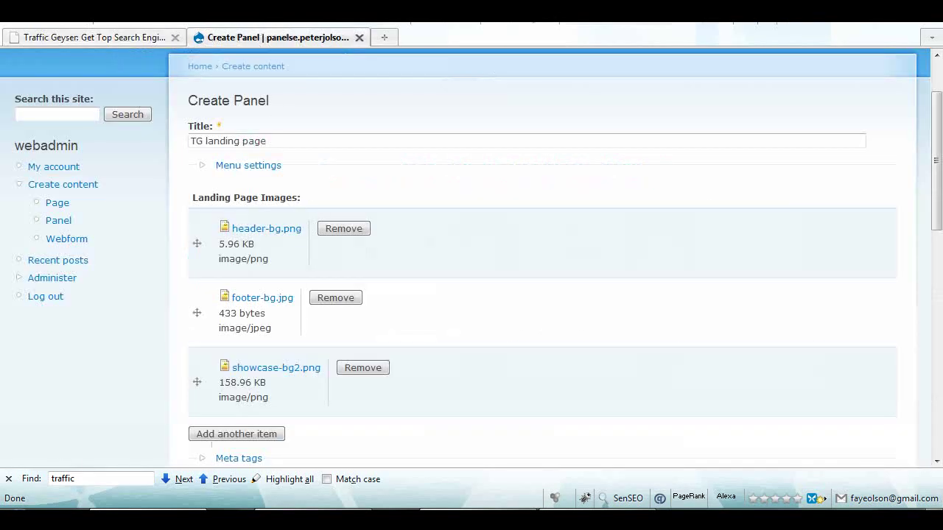
Launch Notepad++ and paste the header-bg_0.png image address into a new note.
key("super")
left_click(59, 88)
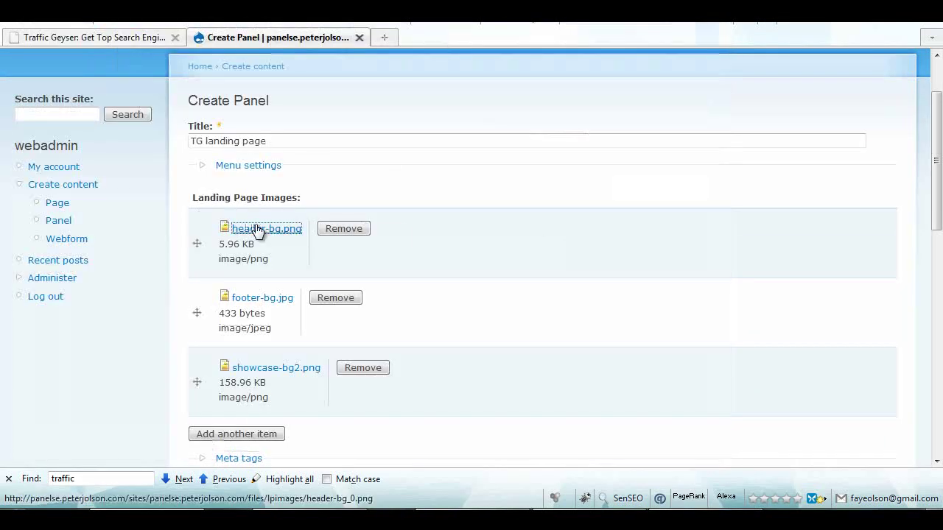
right_click(256, 231)
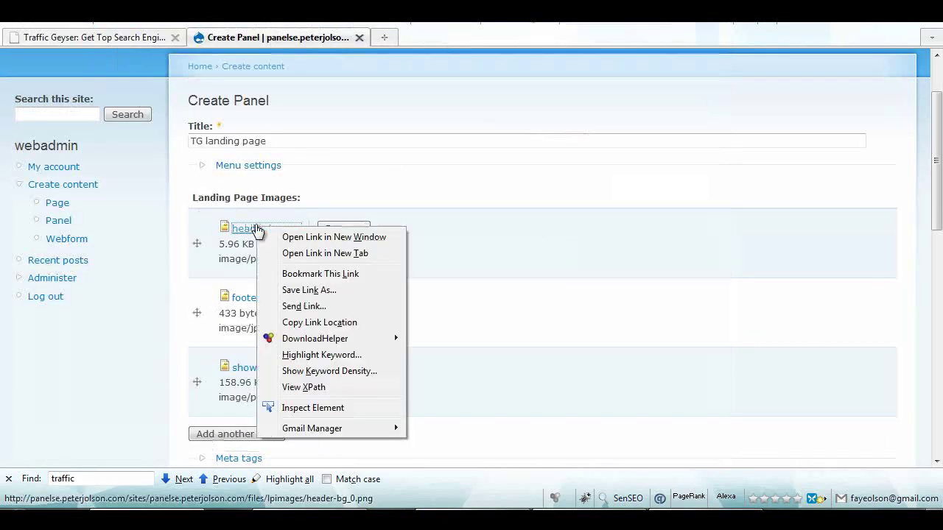
left_click(309, 322)
key("alt+Tab")
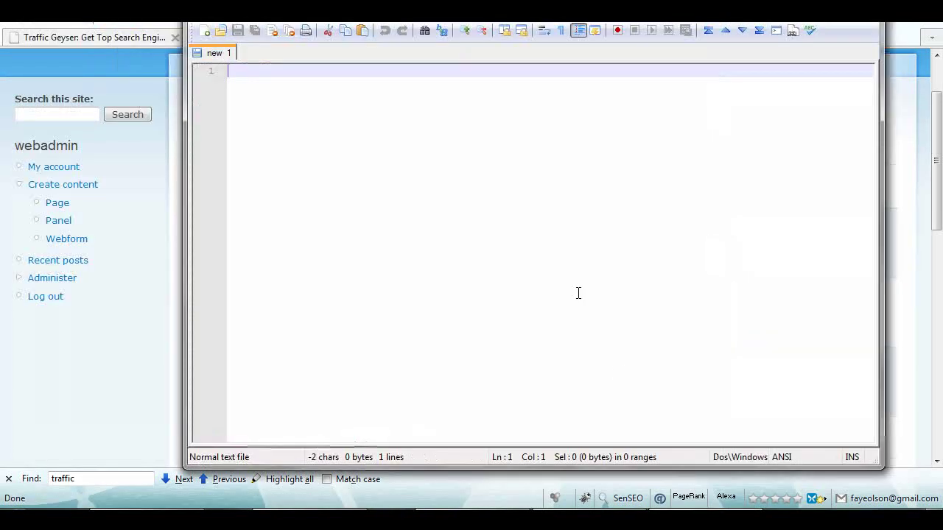
key("ctrl+v")
key("Return")
key("Return")
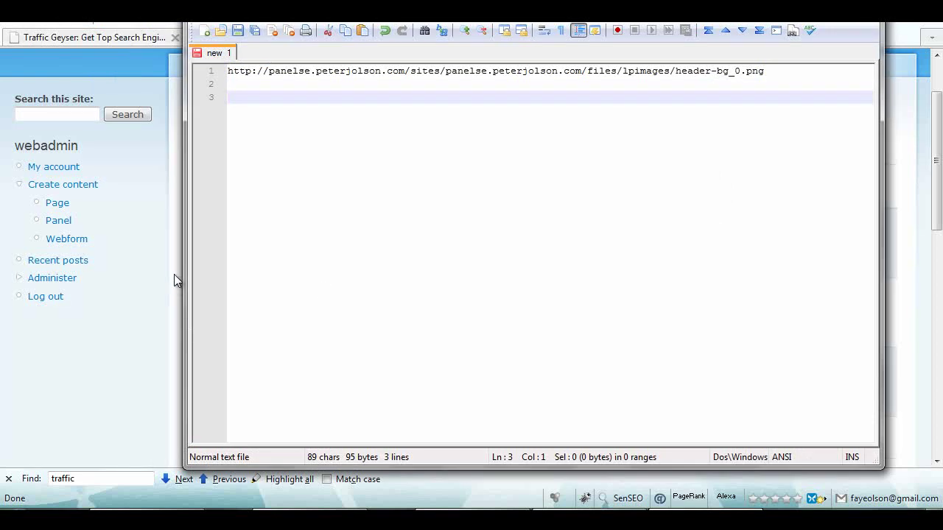
Add the footer-bg_0.jpg image address on line 3 of the note.
left_click(157, 297)
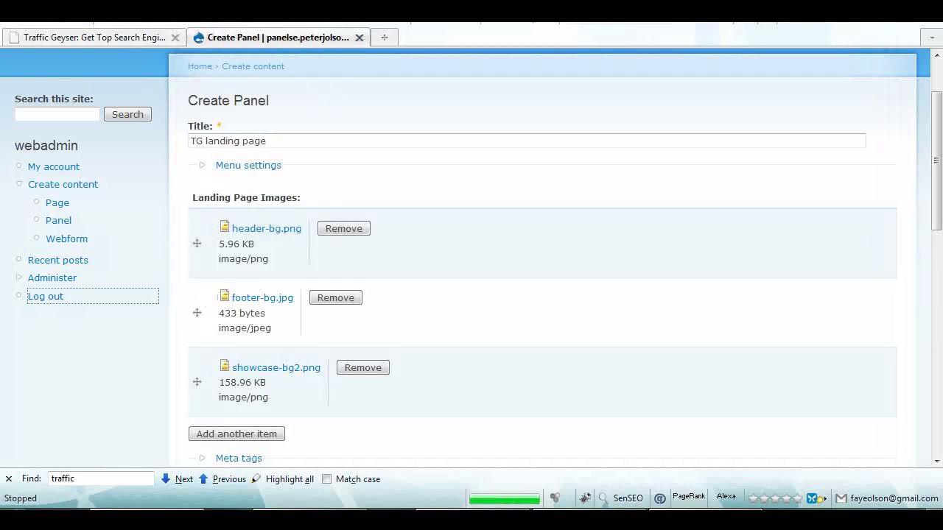
right_click(255, 303)
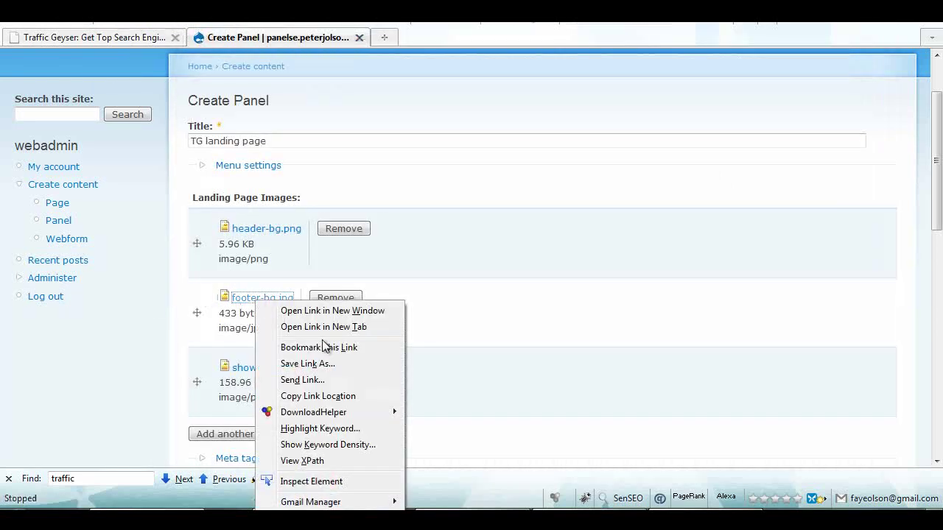
left_click(318, 396)
key("alt+Tab")
key("ctrl+v")
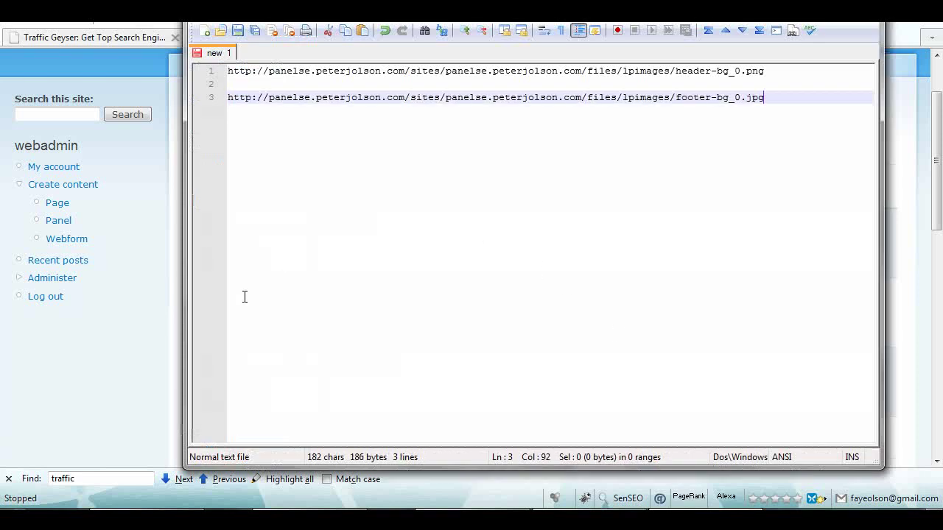
Add the showcase-bg2_0.png image address on line 5 of the note.
left_click(171, 441)
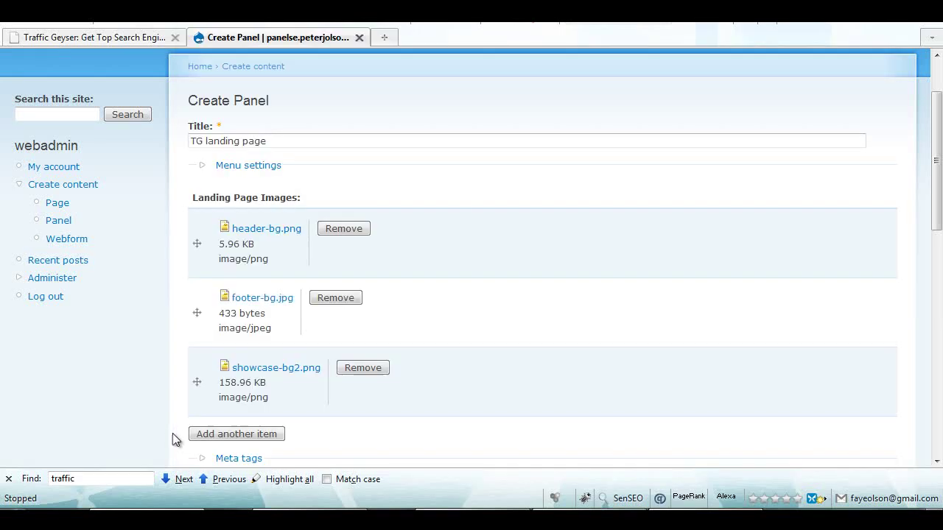
right_click(278, 366)
left_click(322, 252)
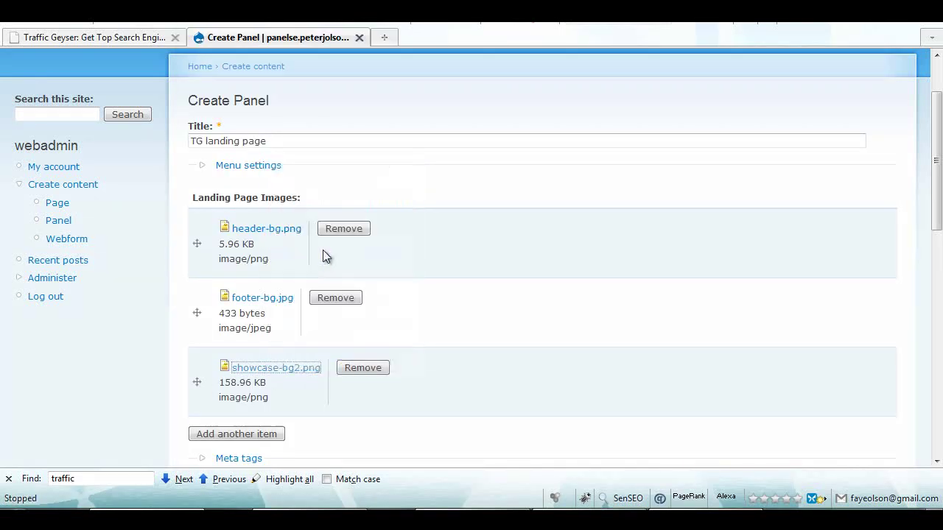
key("alt+Tab")
key("Return")
key("Return")
key("ctrl+v")
Give the TG landing page panel the AT Panels theme, save it, and open Panel content.
key("alt+Tab")
scroll(300, 317, "down", 8)
left_click(336, 131)
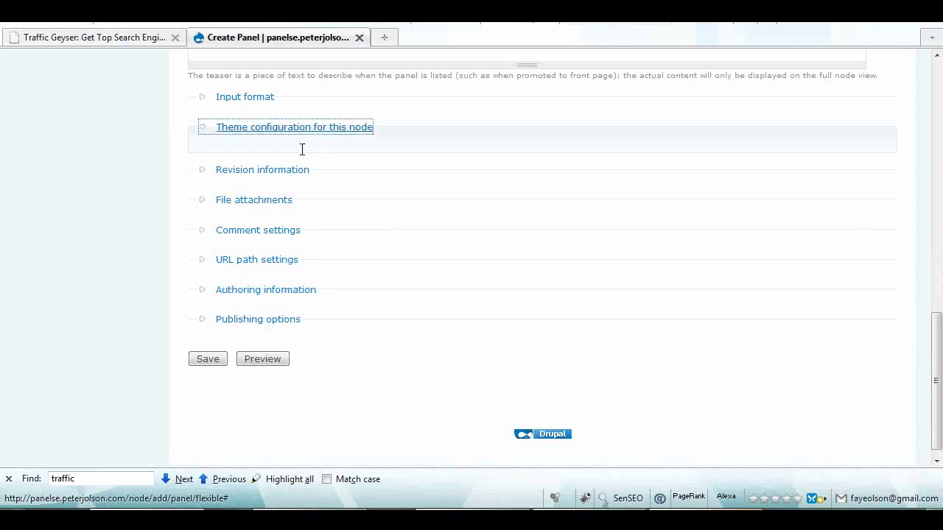
left_click(820, 165)
scroll(869, 256, "down", 5)
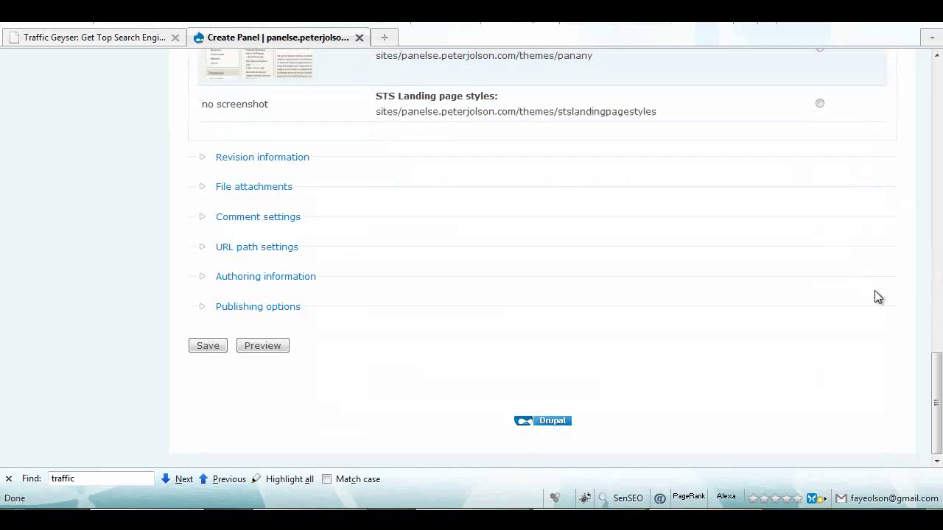
left_click(207, 346)
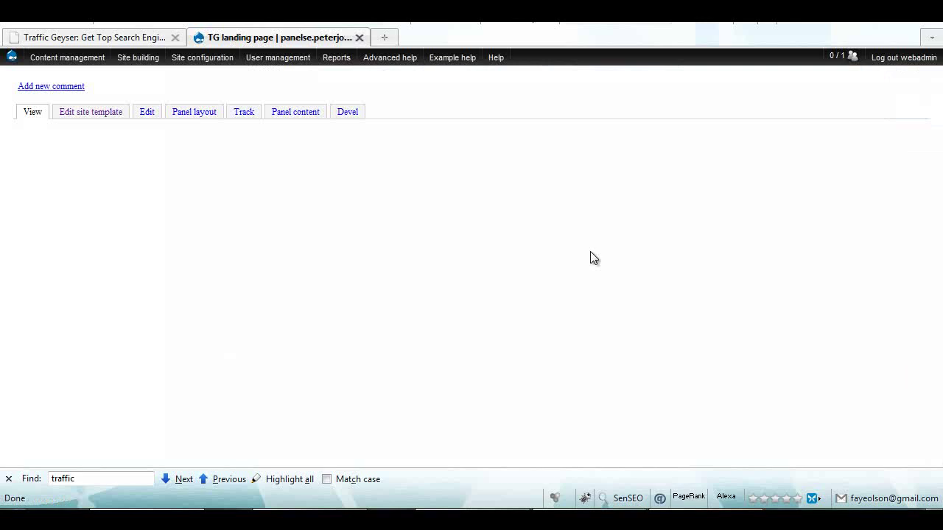
left_click(296, 115)
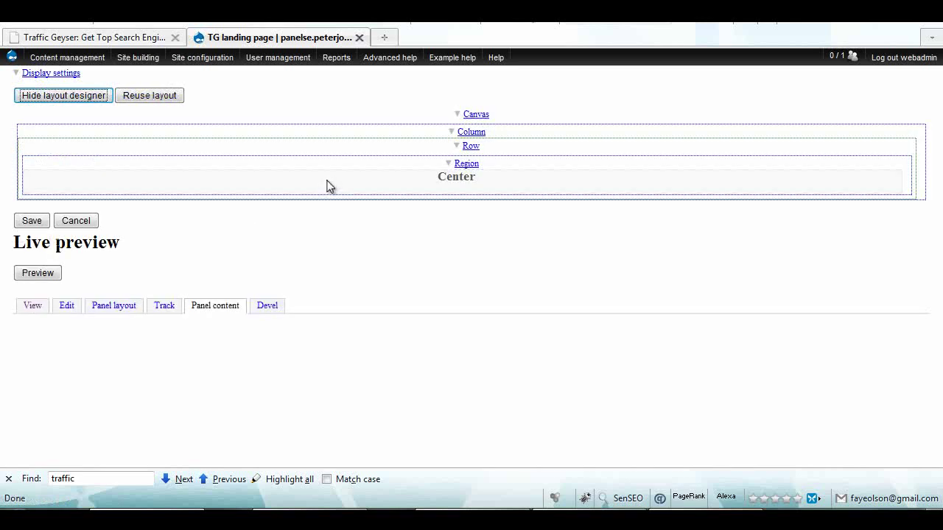
Remove the default Center region and its row, then check the Traffic Geyser reference.
left_click(465, 163)
left_click(472, 188)
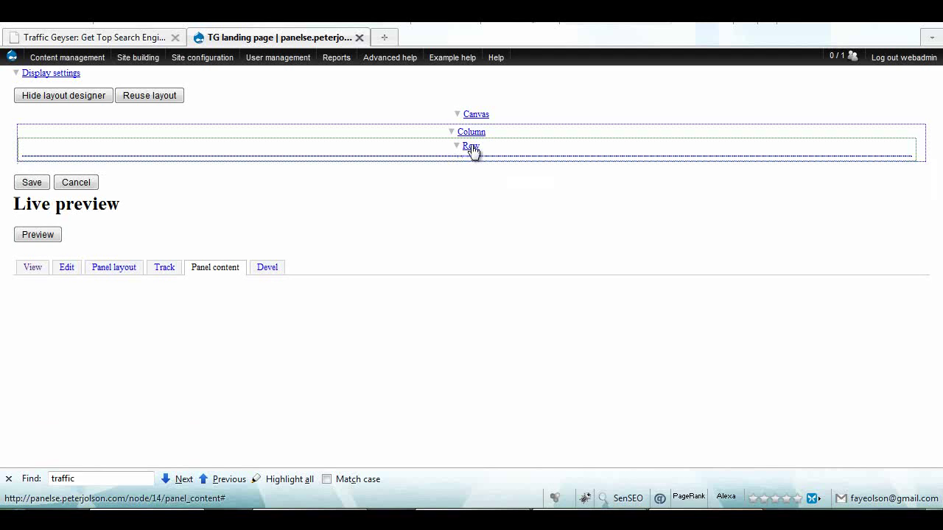
left_click(470, 146)
left_click(477, 186)
left_click(477, 133)
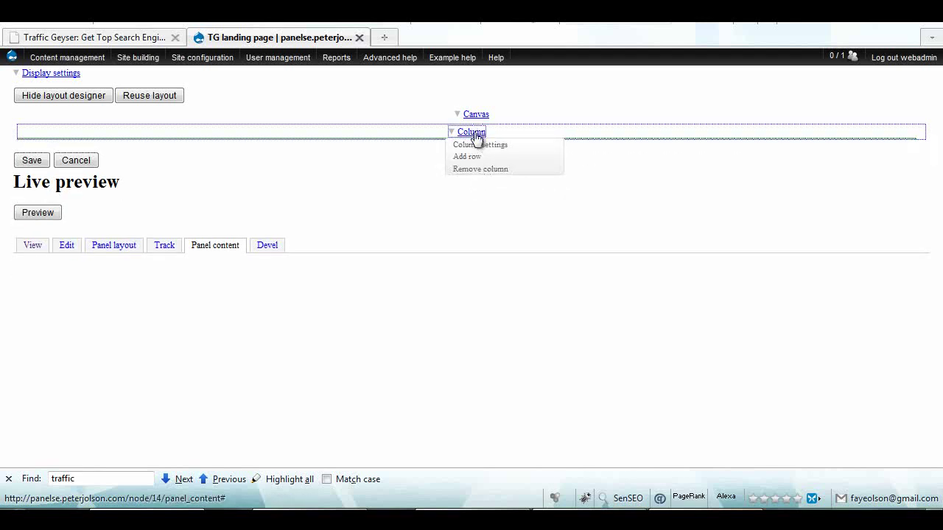
mouse_move(124, 49)
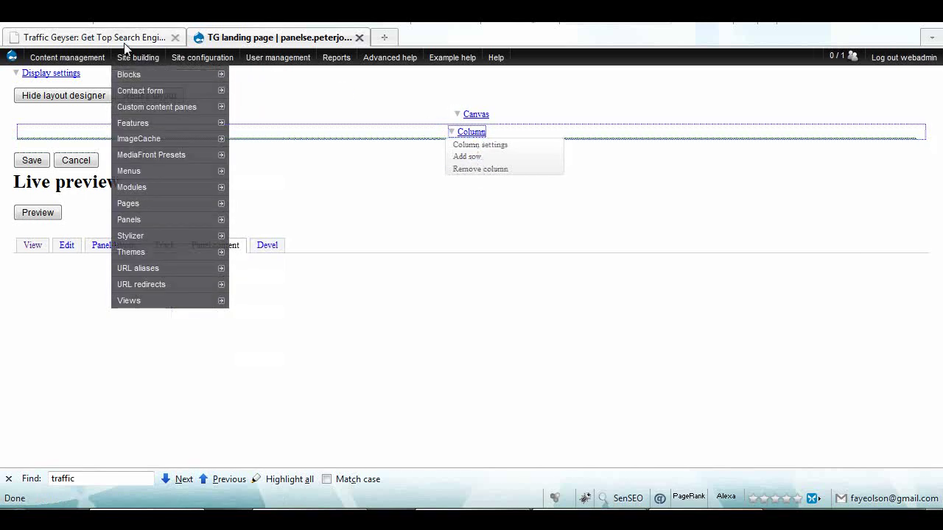
left_click(127, 42)
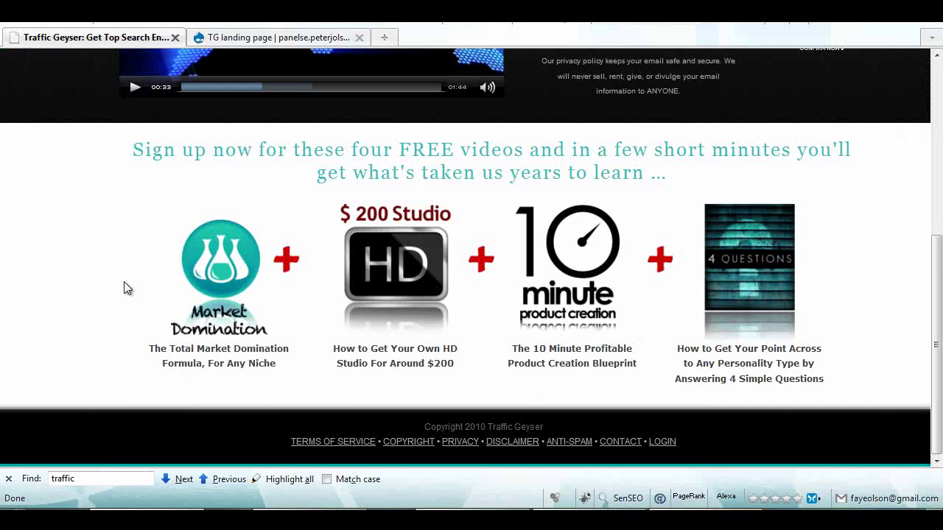
scroll(405, 301, "up", 5)
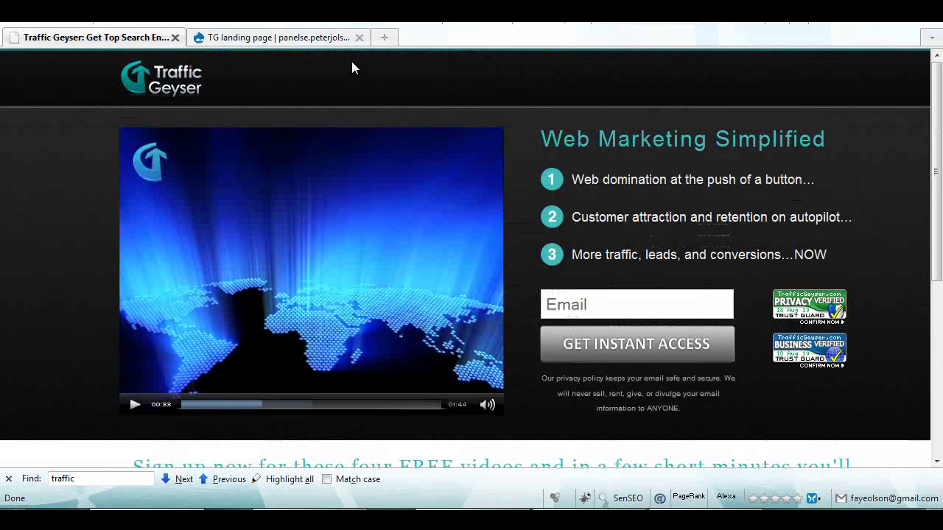
left_click(273, 36)
Add a row containing Columns inside the outer column.
left_click(471, 132)
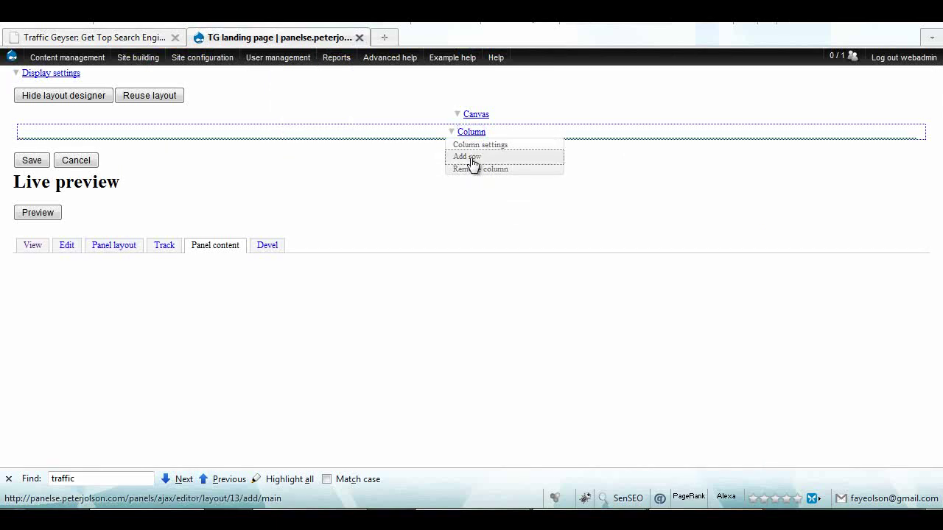
left_click(472, 163)
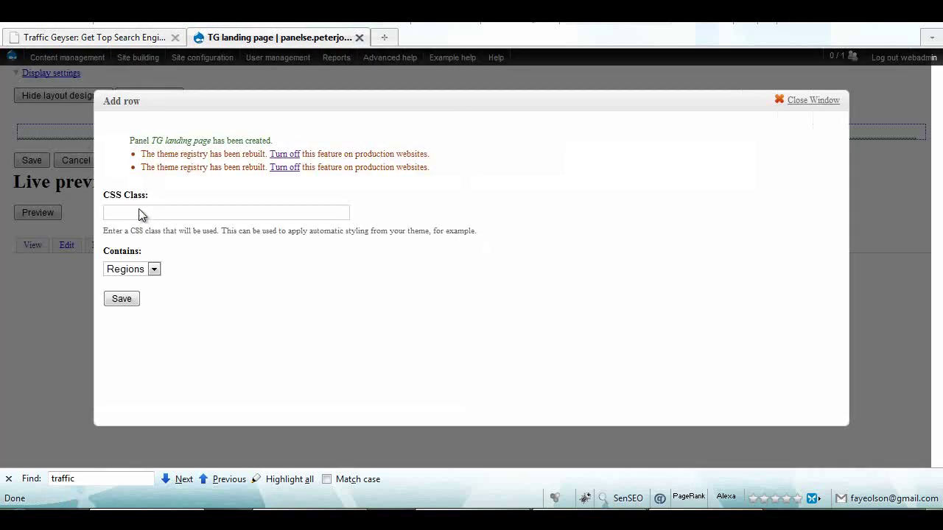
left_click(144, 270)
left_click(142, 296)
left_click(126, 300)
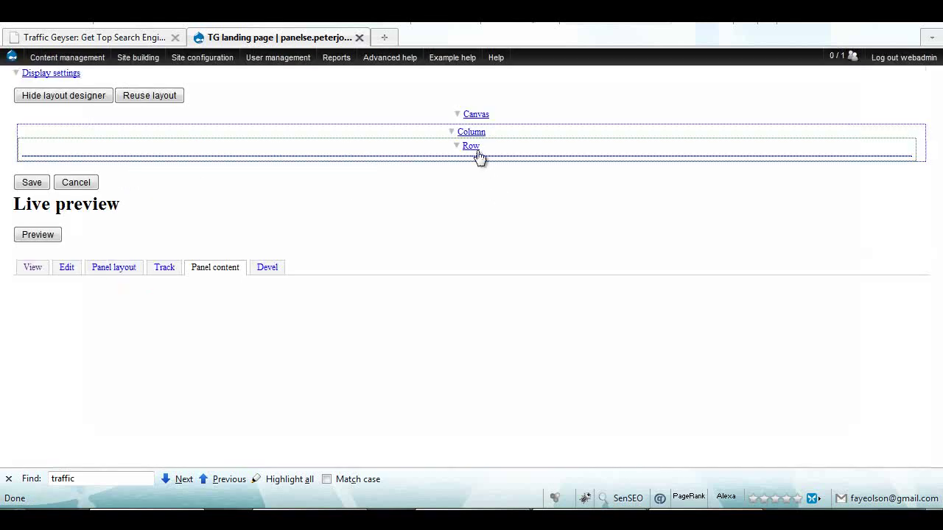
Add a Fixed width column to the new row.
left_click(472, 149)
left_click(470, 161)
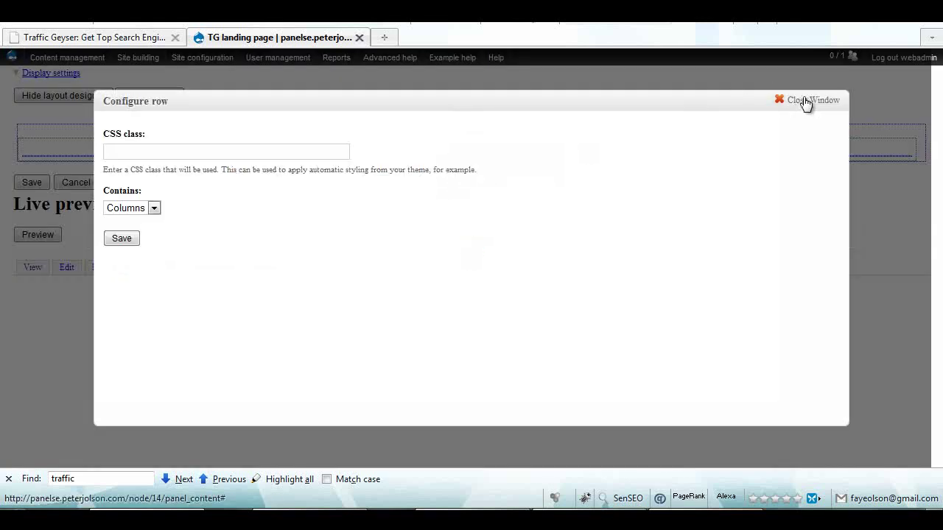
left_click(800, 101)
left_click(471, 147)
left_click(470, 171)
left_click(126, 209)
left_click(123, 234)
left_click(125, 242)
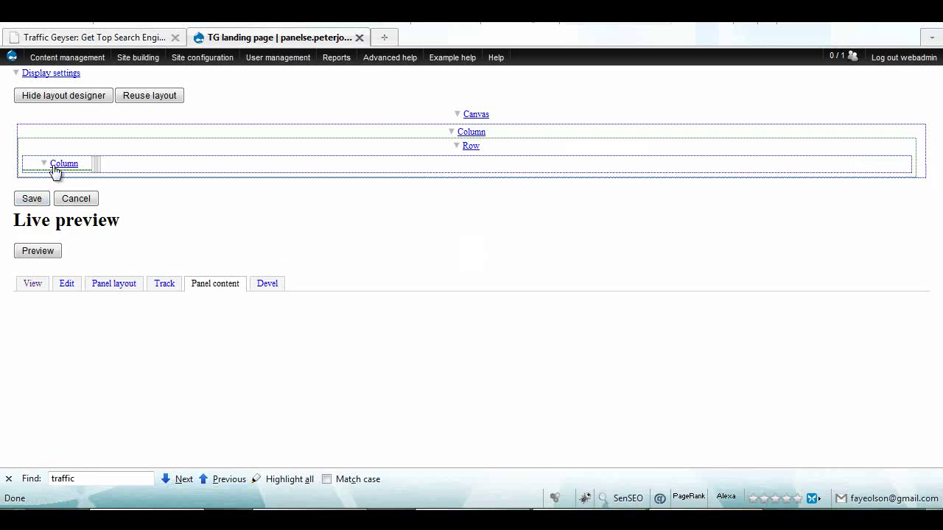
Widen the column to about 1004px and add a row of regions inside it.
left_click_drag(95, 163, 726, 165)
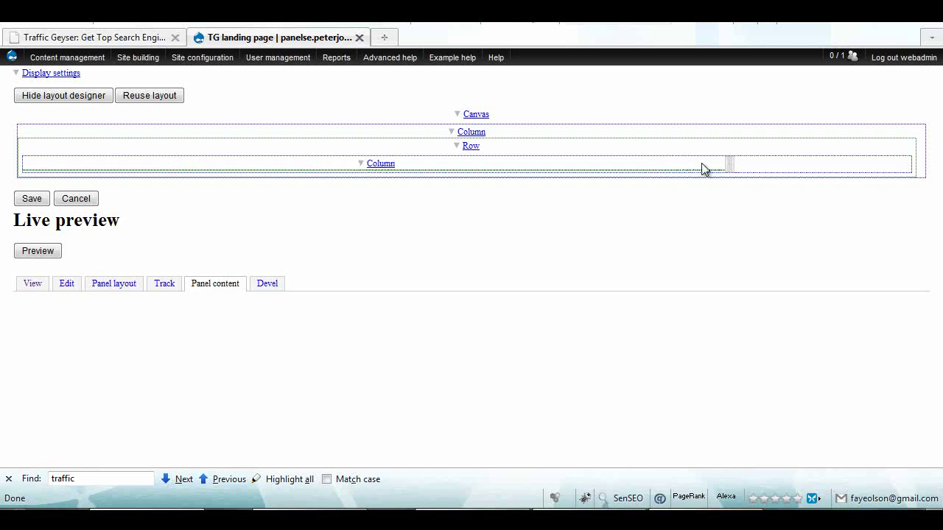
left_click(472, 133)
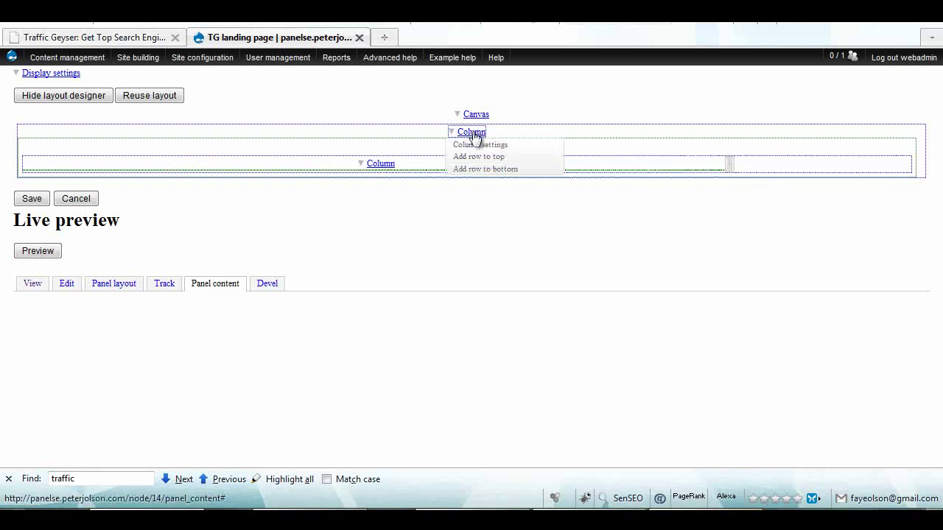
left_click(379, 165)
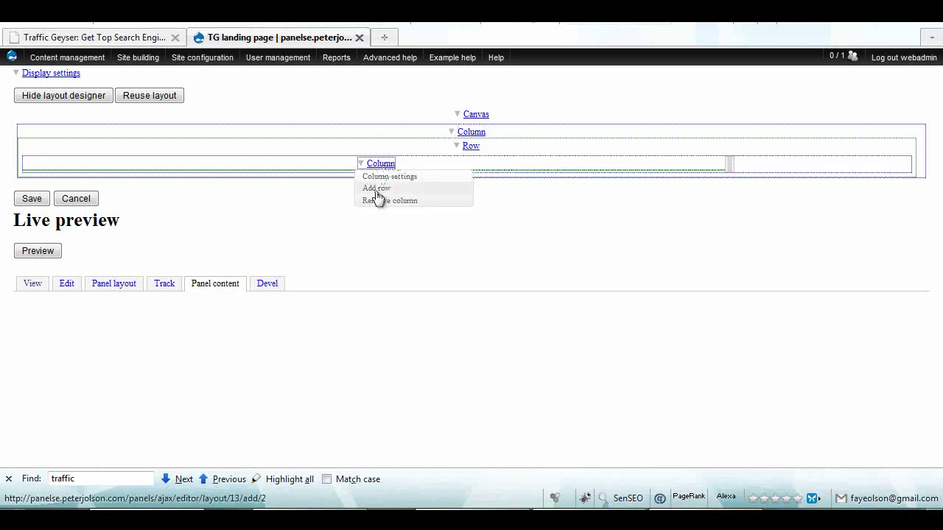
left_click(375, 188)
left_click(121, 243)
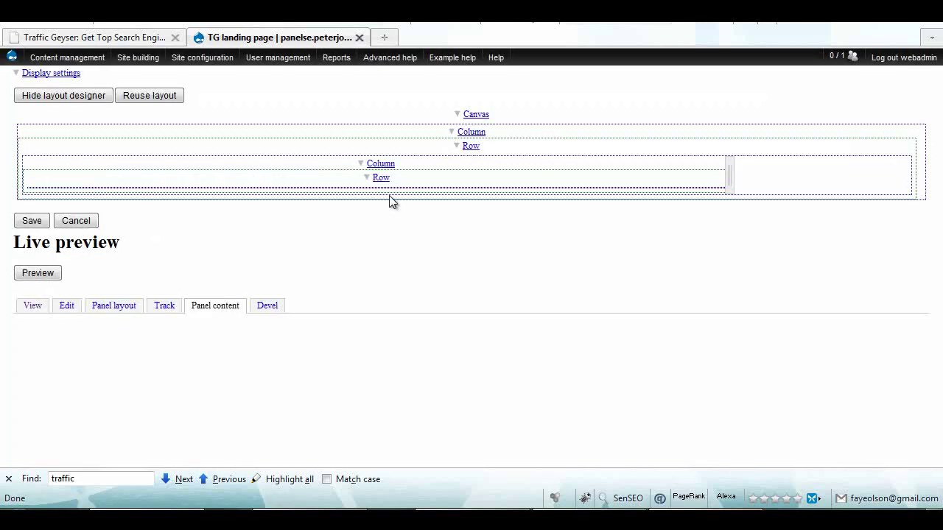
Add a region titled 'header' to the inner row.
left_click(381, 179)
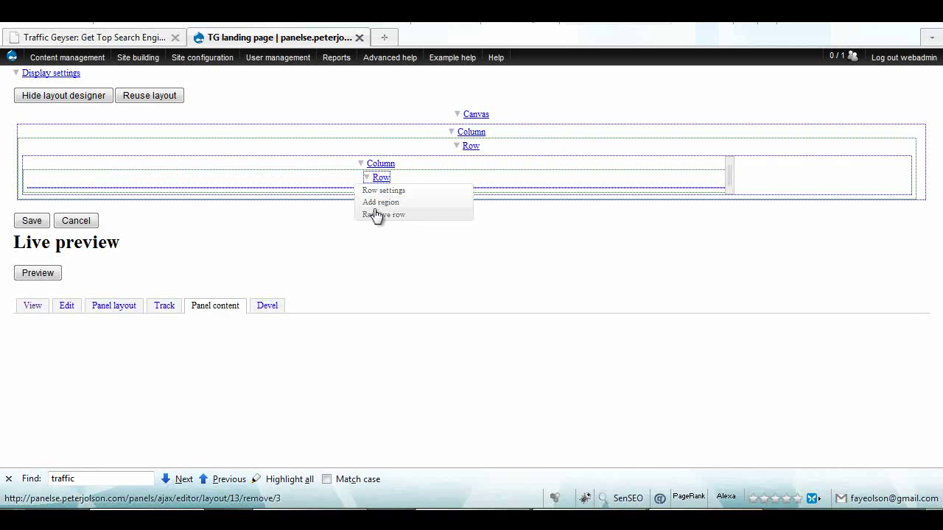
left_click(377, 204)
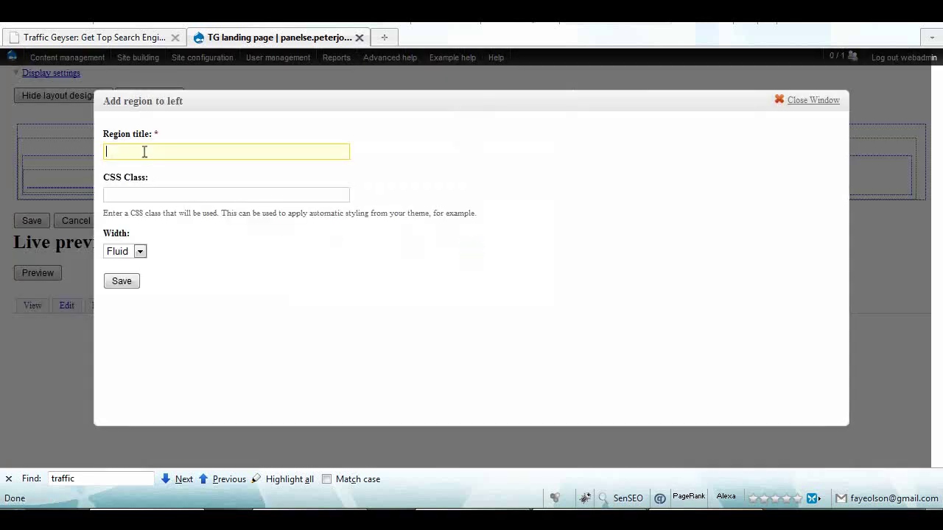
type("header")
key("Down")
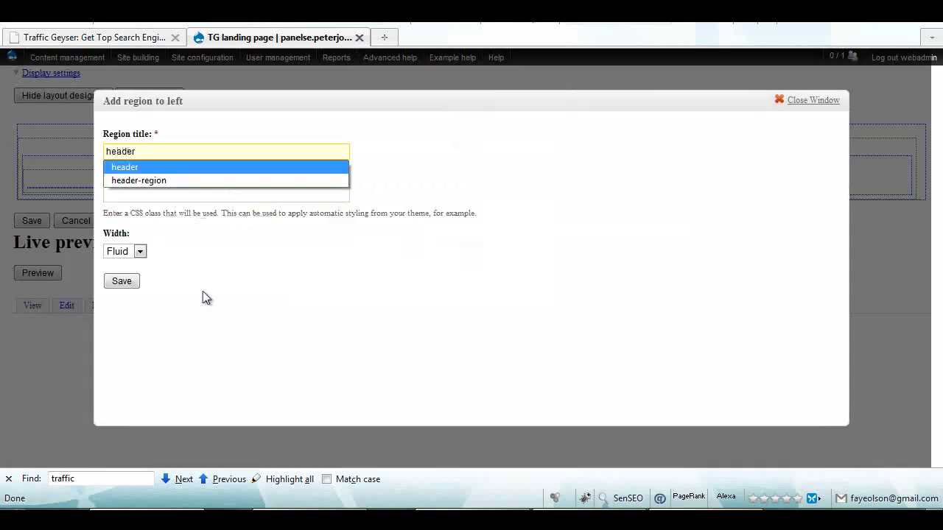
key("Return")
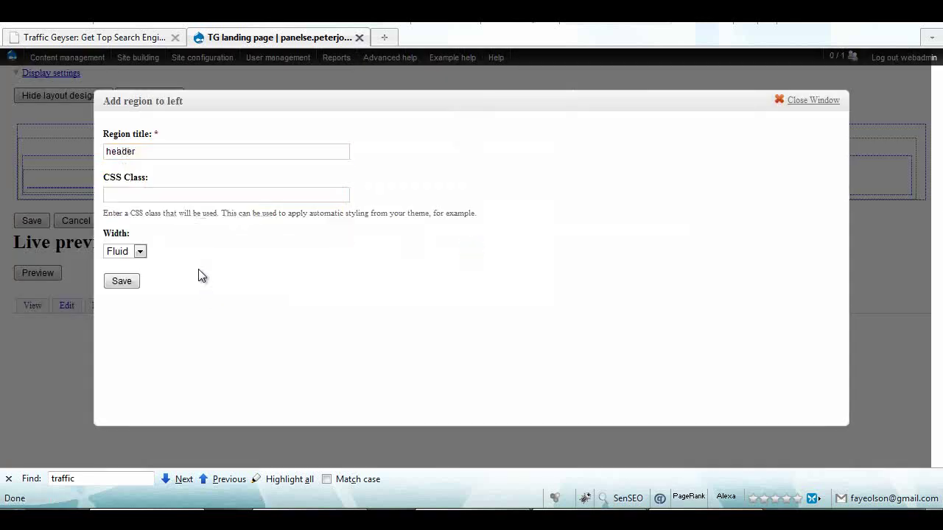
left_click(122, 281)
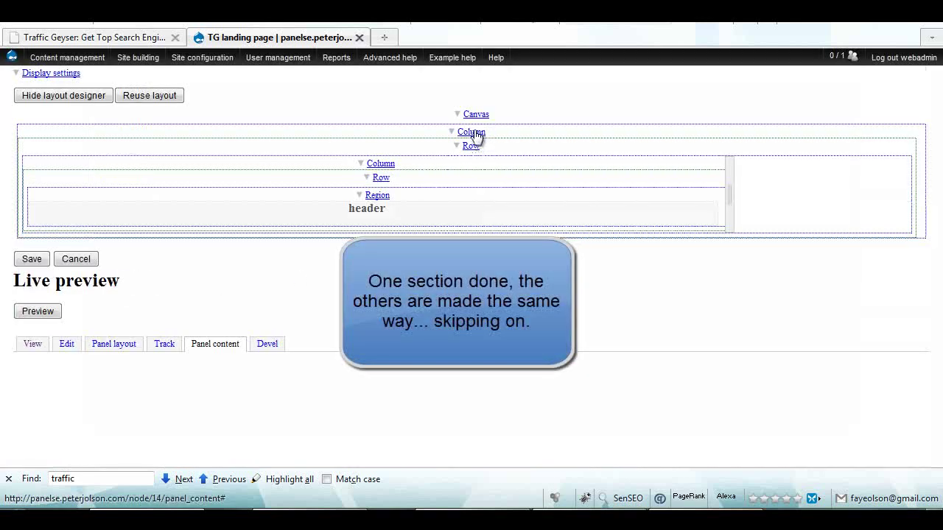
Add a new row at the bottom of the outer column, then view the Traffic Geyser reference.
left_click(472, 133)
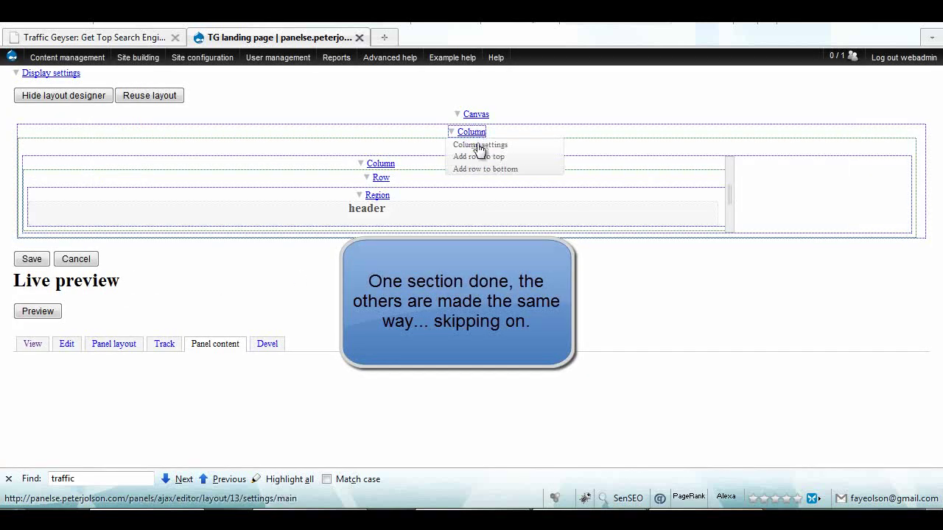
left_click(479, 170)
left_click(121, 238)
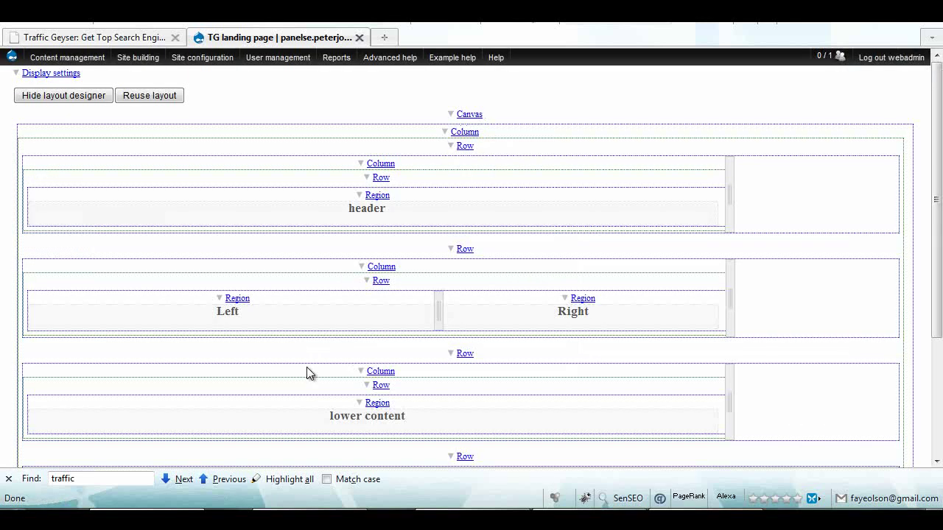
scroll(458, 302, "down", 2)
scroll(480, 280, "up", 2)
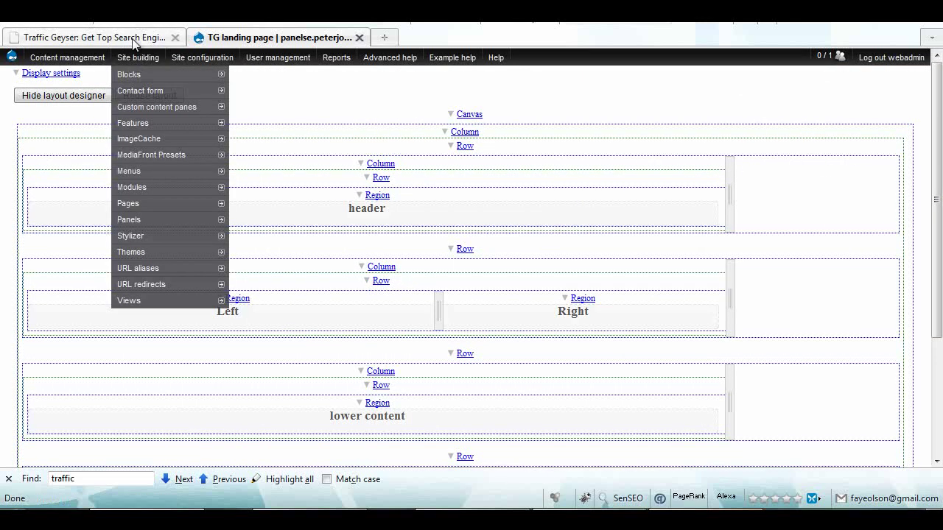
left_click(132, 37)
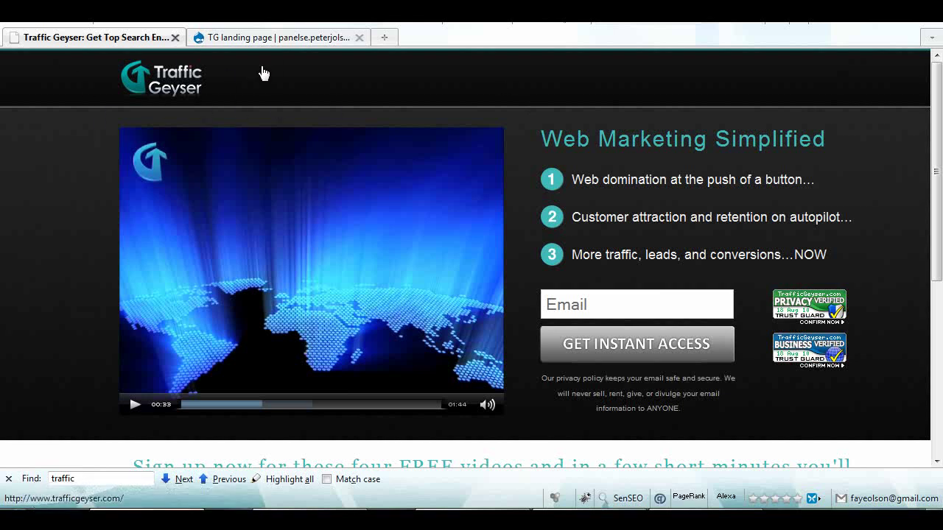
Compare the layout's sections against the Traffic Geyser page, then save the layout.
left_click(259, 39)
left_click(96, 37)
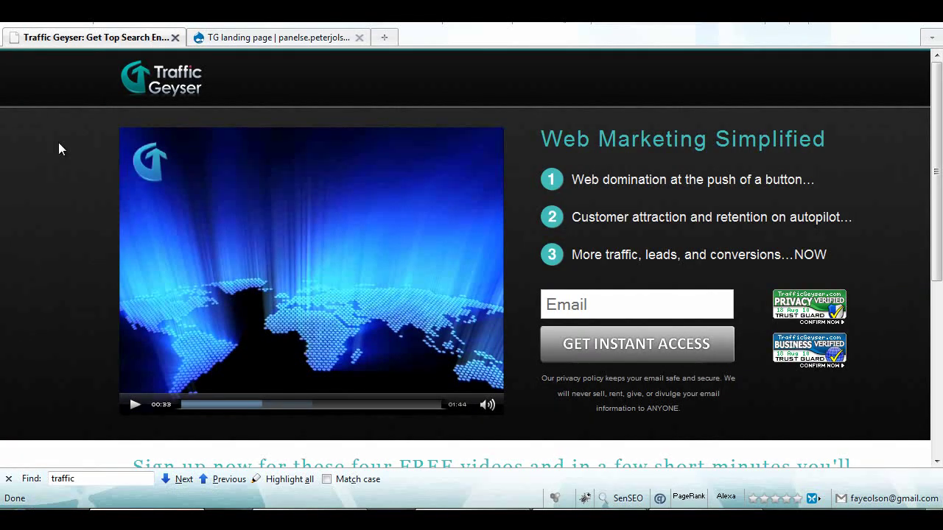
scroll(45, 321, "down", 2)
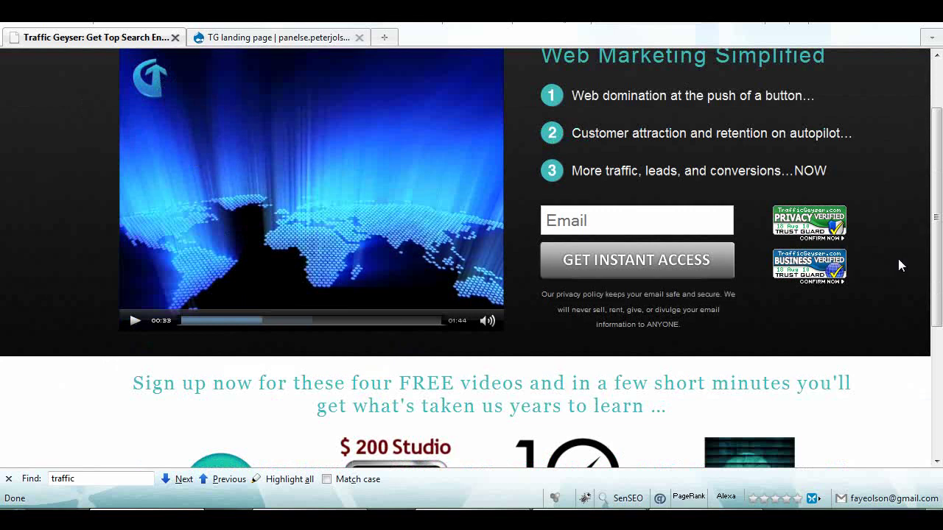
left_click(280, 37)
scroll(279, 221, "down", 4)
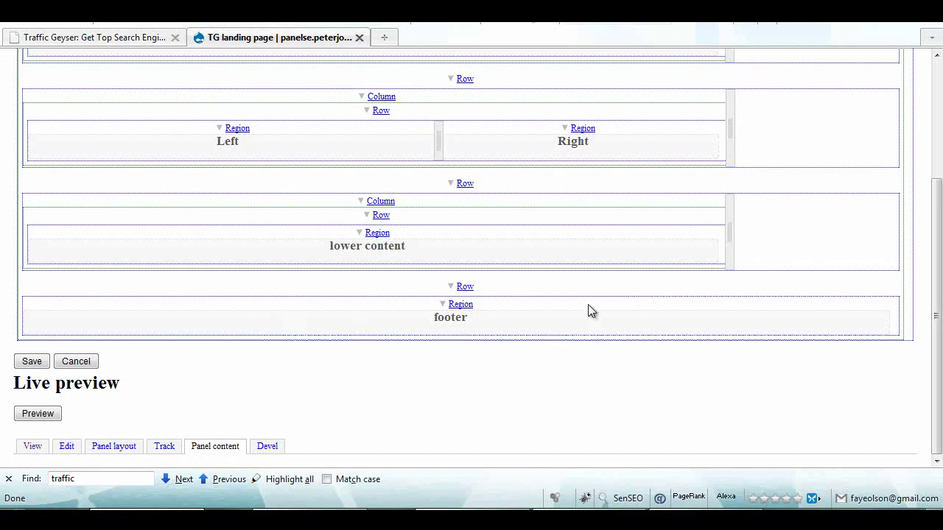
left_click(49, 38)
scroll(148, 270, "down", 3)
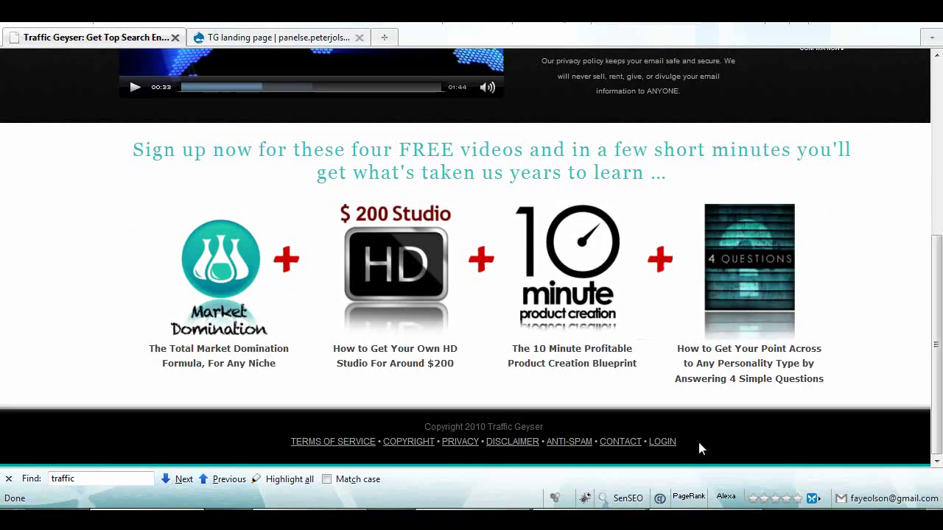
left_click(243, 38)
scroll(346, 229, "up", 5)
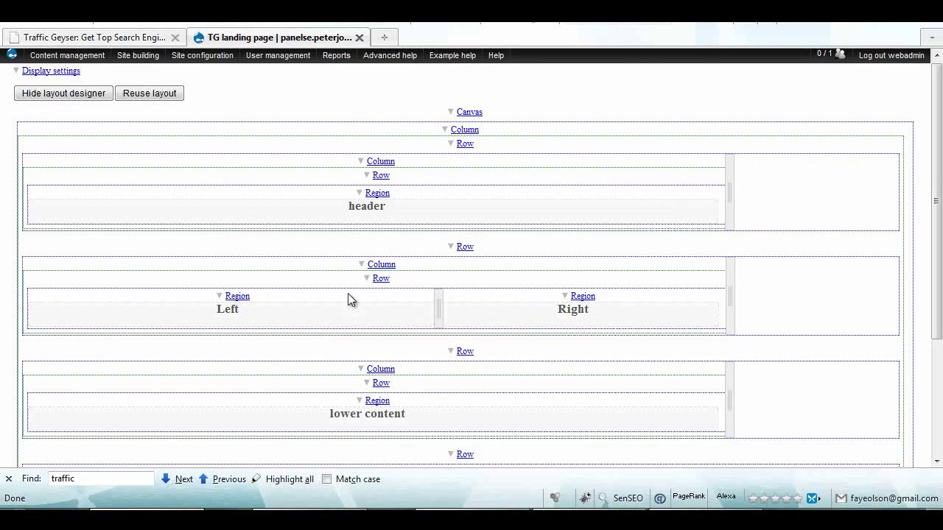
scroll(46, 211, "down", 4)
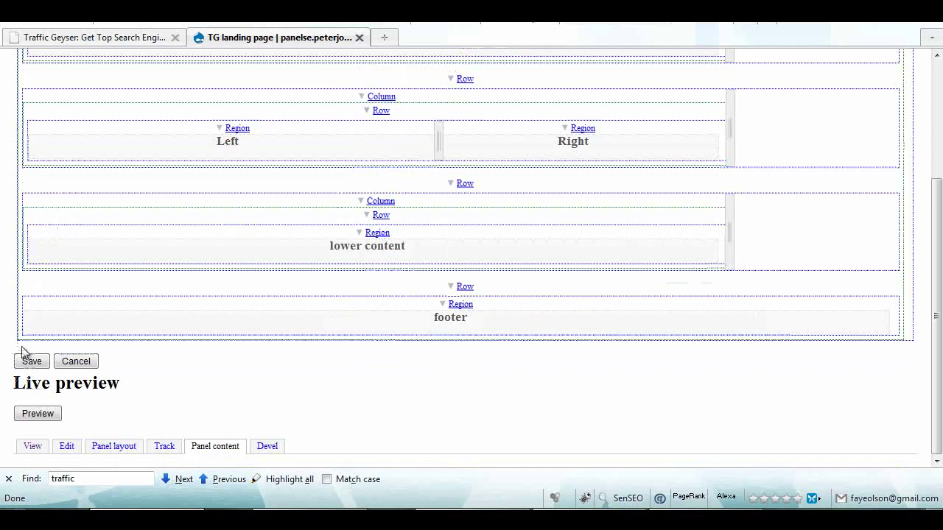
left_click(31, 361)
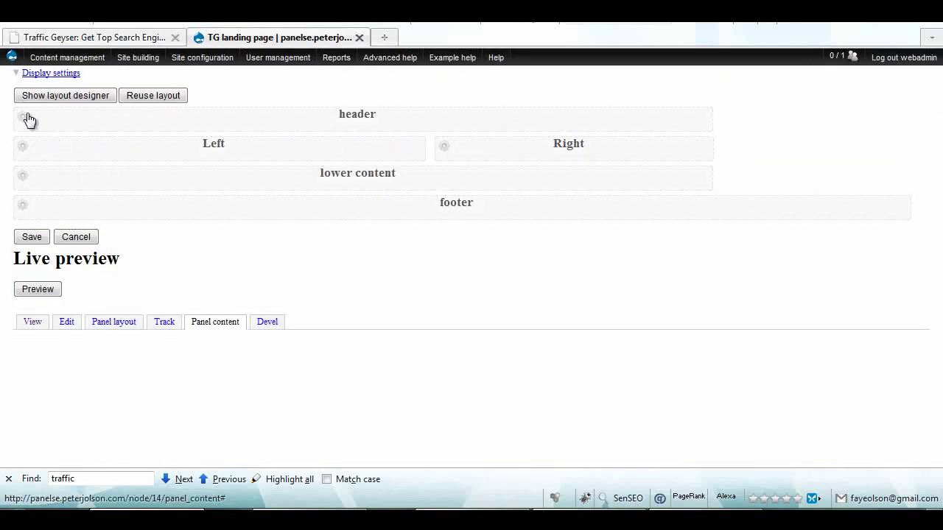
Add an image pane titled 'Logo' to the header region using the fakelogo image.
left_click(23, 118)
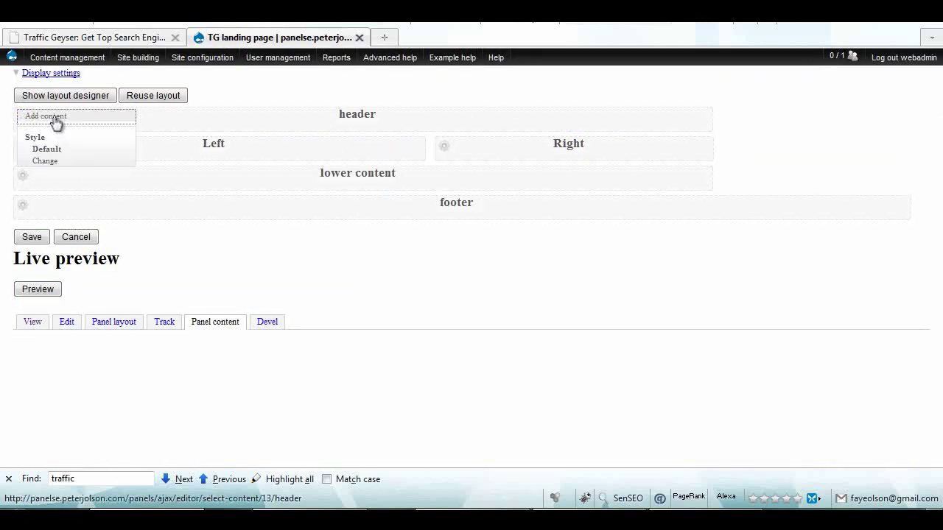
left_click(55, 119)
left_click(138, 313)
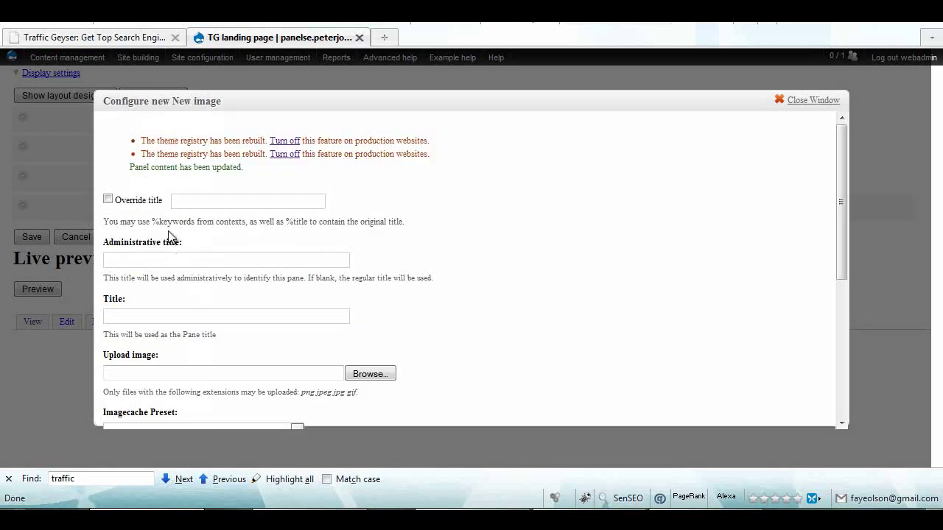
type("Logo")
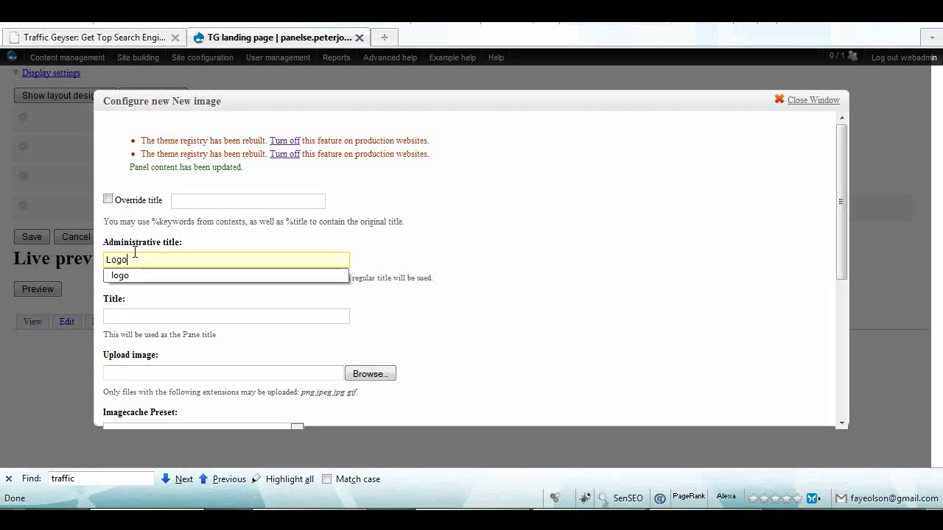
scroll(368, 295, "down", 4)
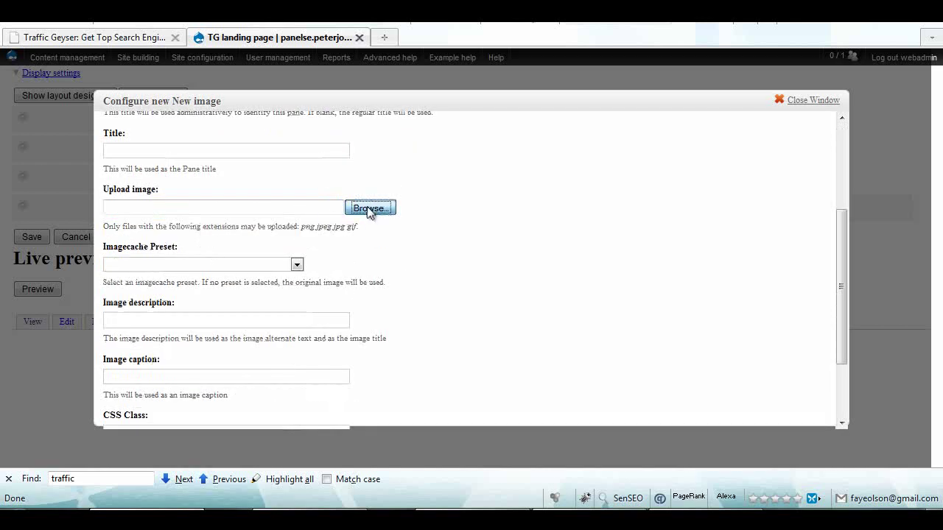
left_click(369, 208)
left_click(170, 74)
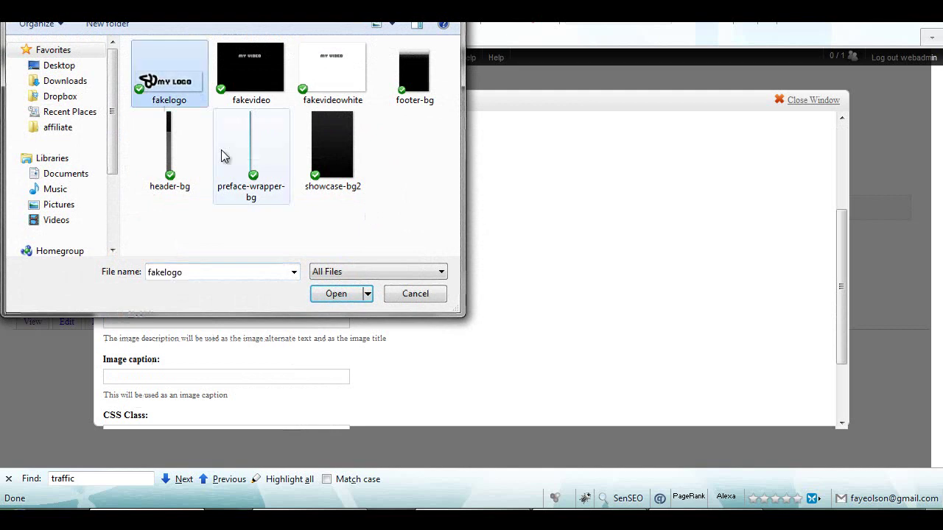
left_click(337, 294)
Give the Logo image the CSS class 'logo' and finish the pane.
scroll(341, 318, "down", 3)
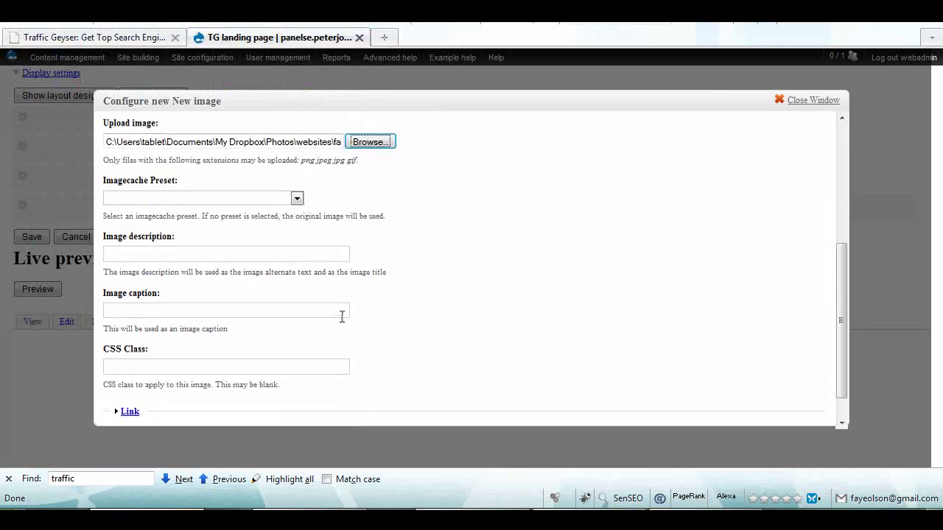
left_click(131, 330)
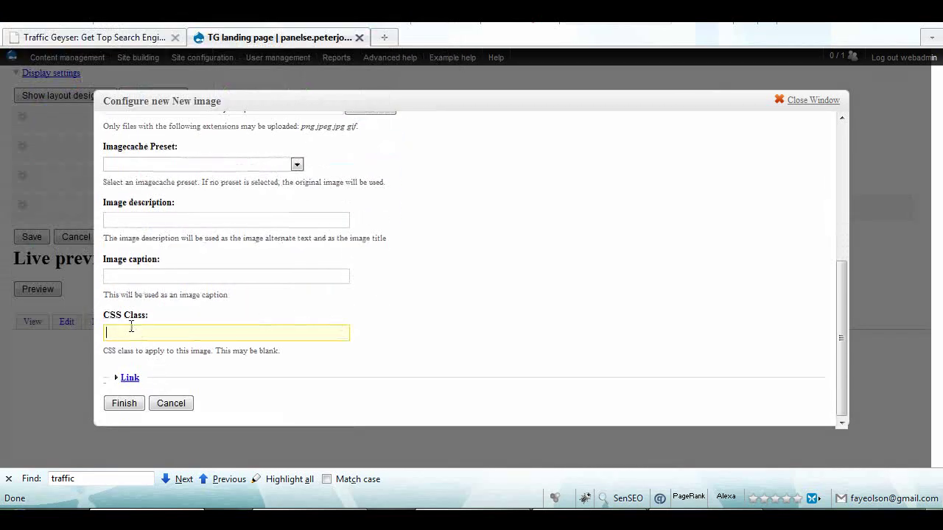
type("lgoo")
key("BackSpace")
key("BackSpace")
key("BackSpace")
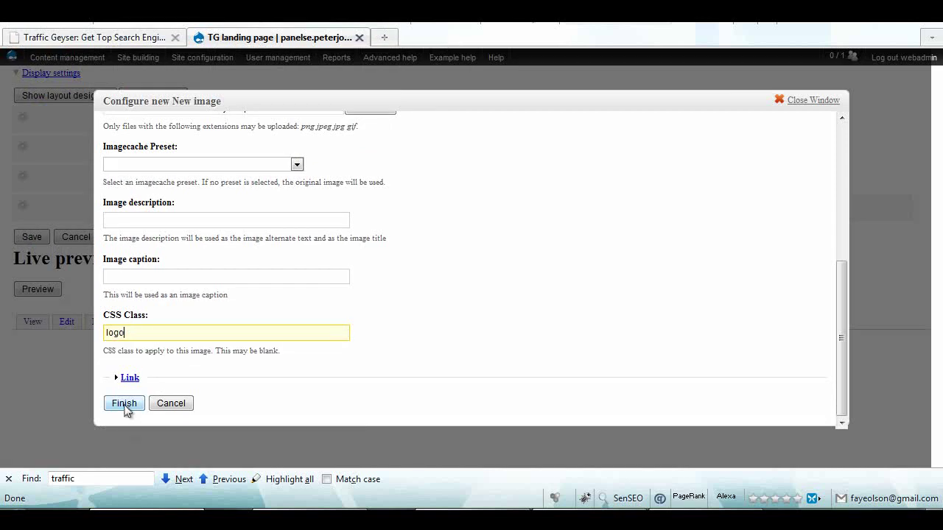
left_click(124, 404)
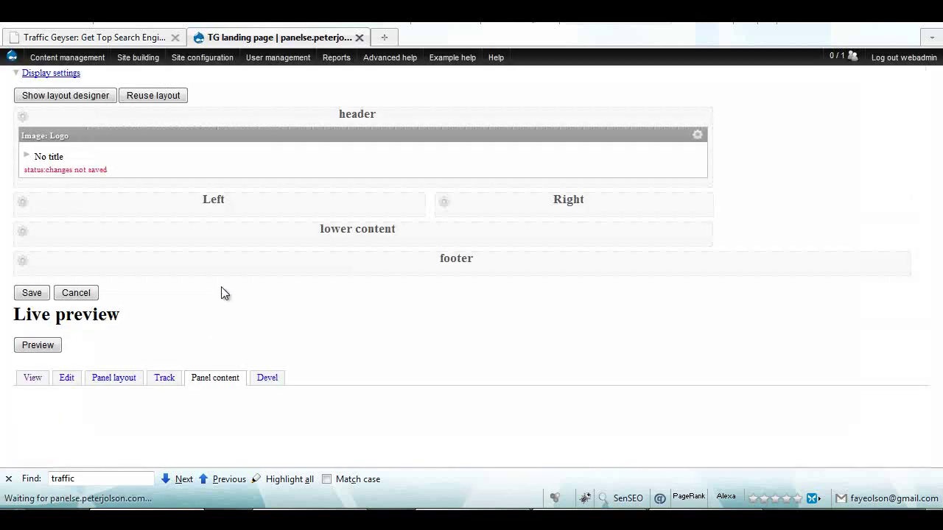
Add the existing 'test video' node as content in the Left region.
left_click(28, 204)
left_click(33, 200)
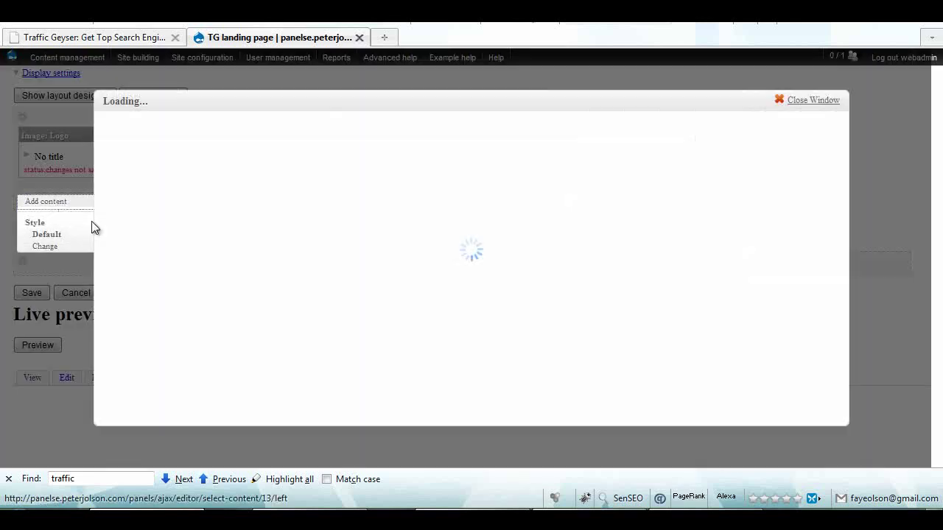
left_click(142, 280)
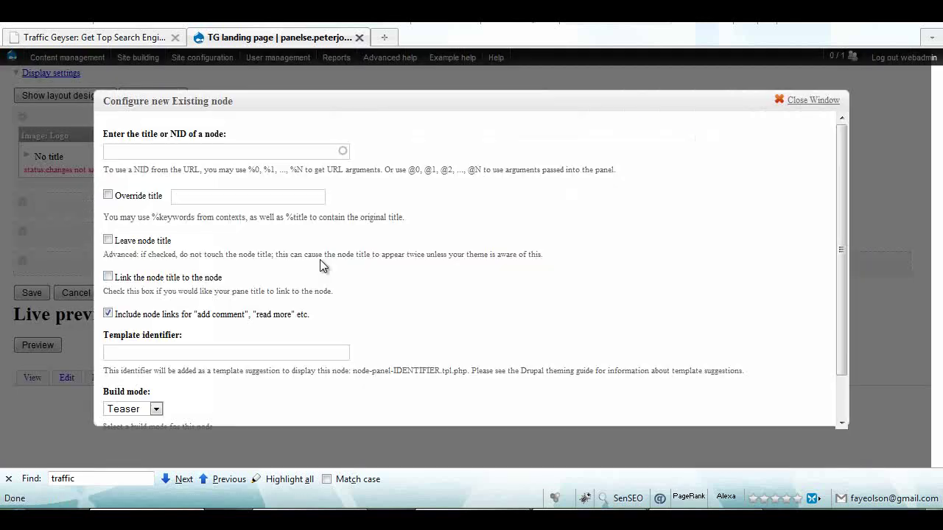
left_click(212, 151)
type("video")
left_click(193, 168)
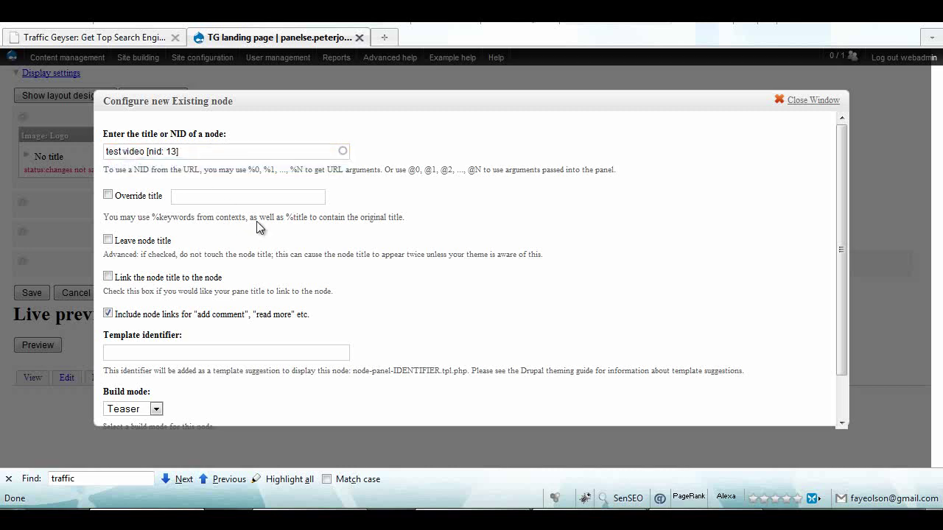
Drop the node links, override the title, and display the node as Full node.
scroll(221, 295, "down", 1)
left_click(108, 264)
left_click(108, 146)
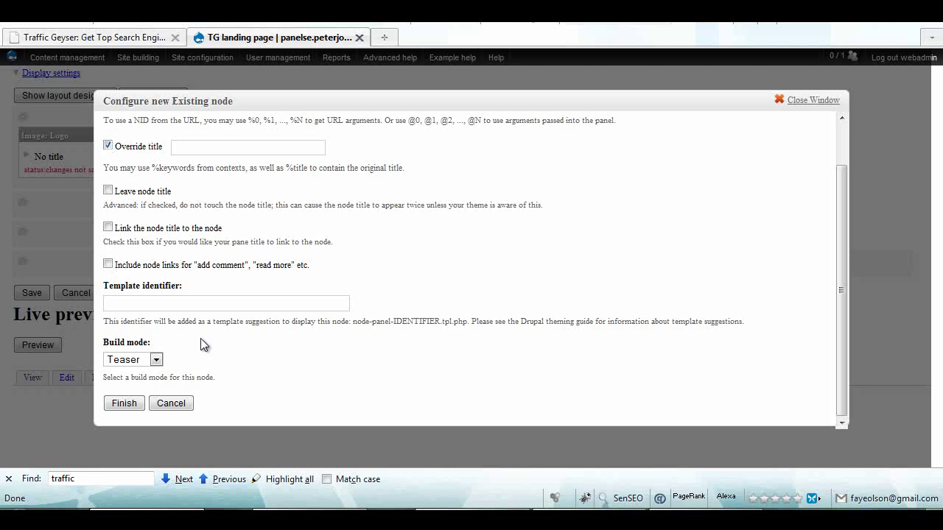
left_click(155, 359)
left_click(124, 383)
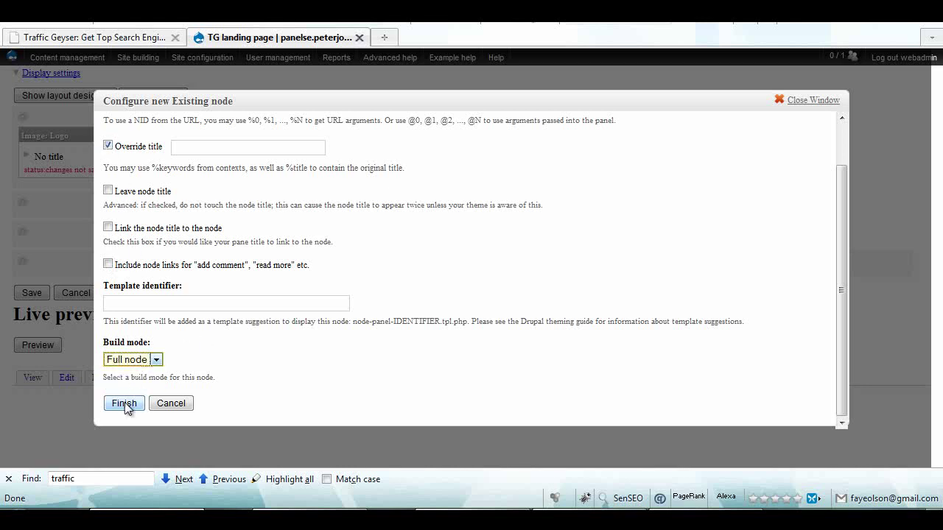
left_click(123, 403)
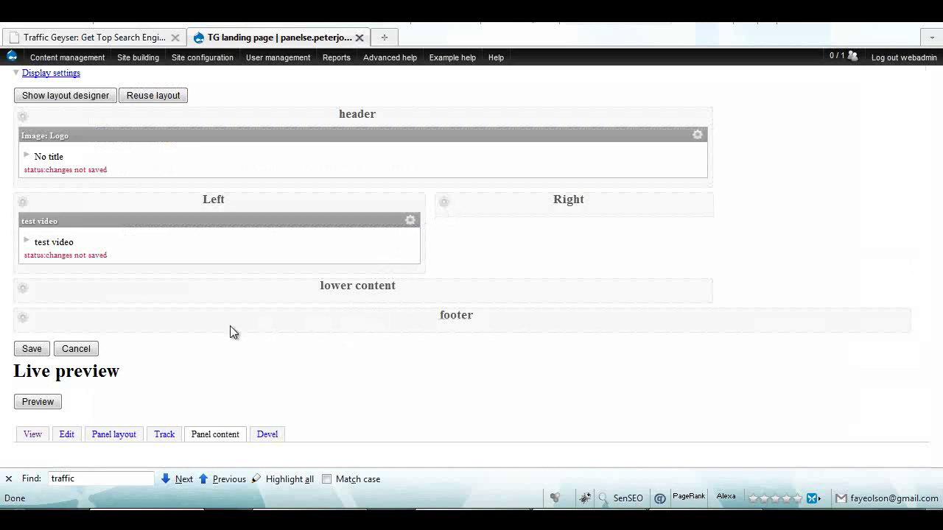
left_click(443, 203)
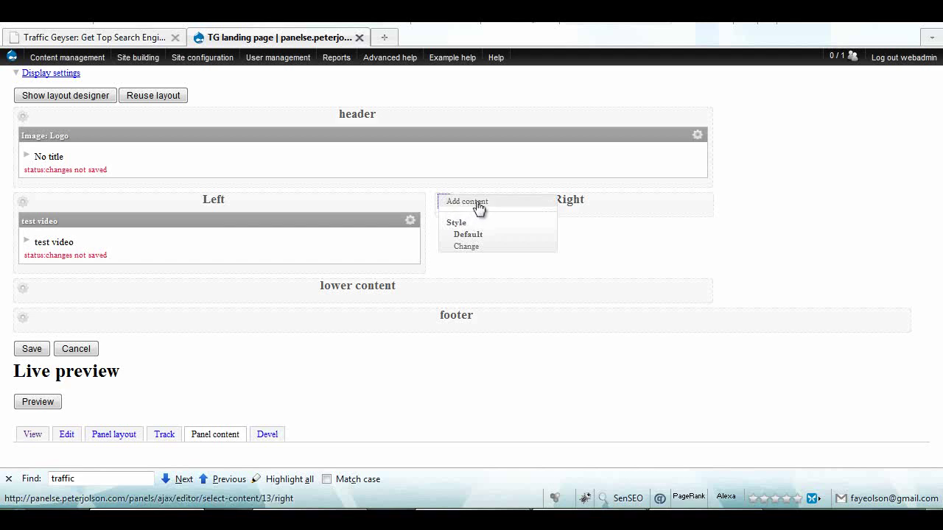
Add new custom content to the Right region using the Wysiwyg input format.
left_click(476, 201)
left_click(144, 269)
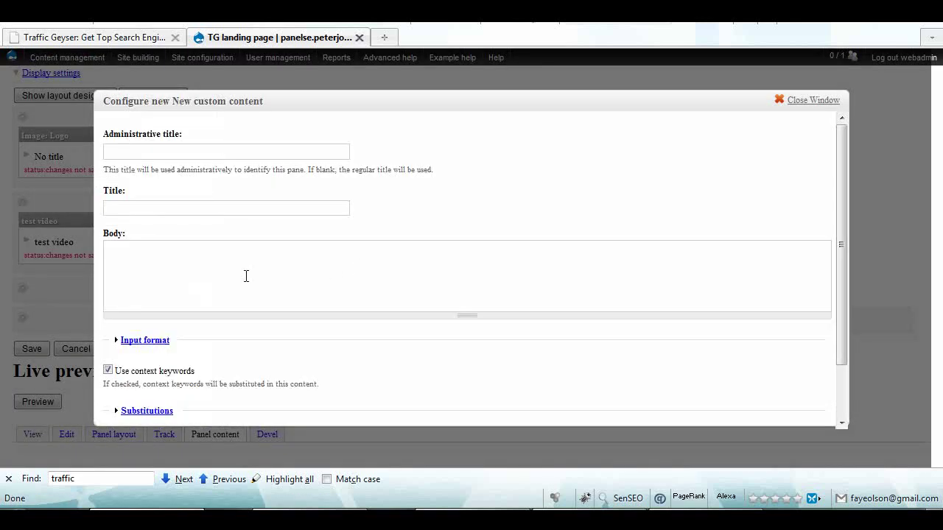
scroll(335, 273, "down", 2)
left_click(163, 276)
scroll(153, 326, "down", 2)
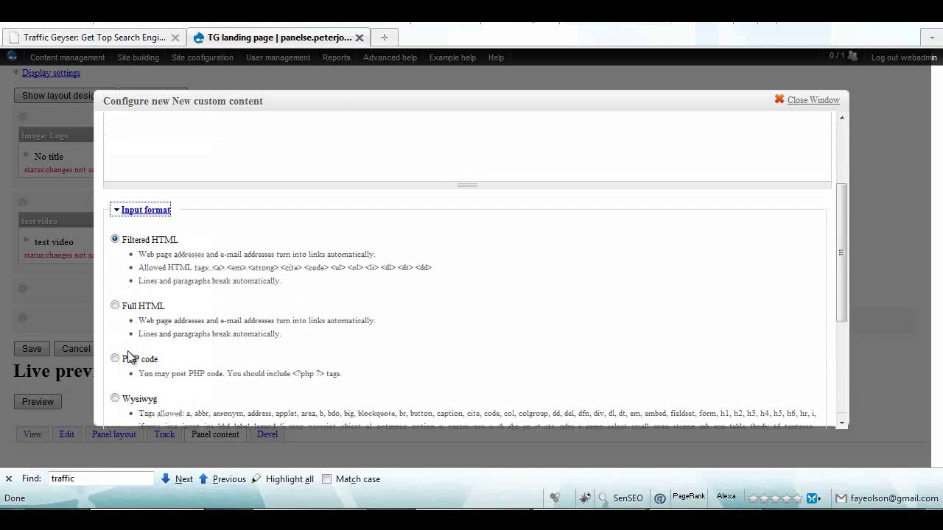
left_click(114, 399)
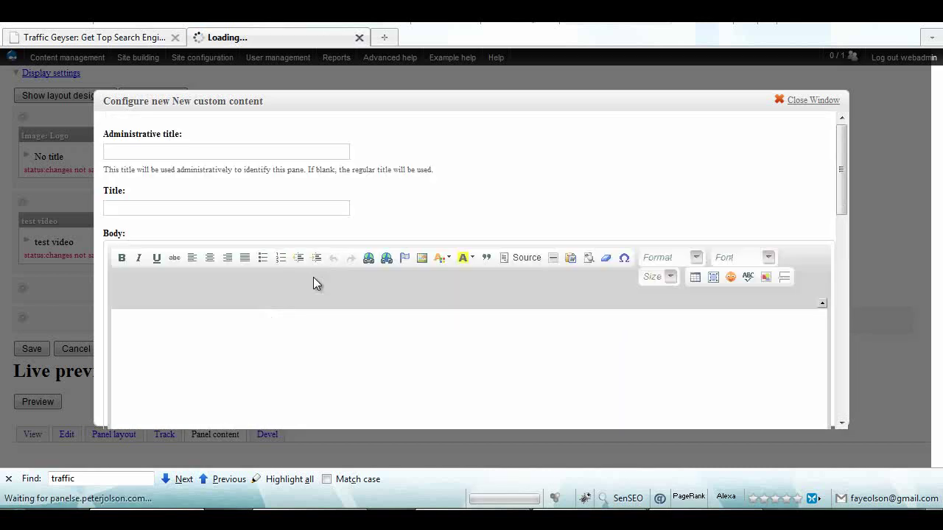
Title the pane 'bullets and heading' and type 'This is bullet number 1... its great' as the body.
left_click(227, 152)
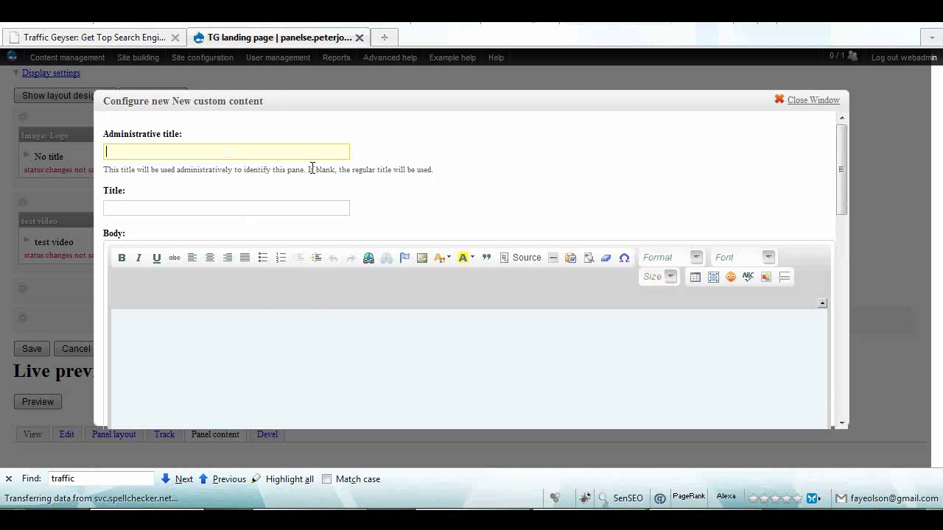
type("bullets")
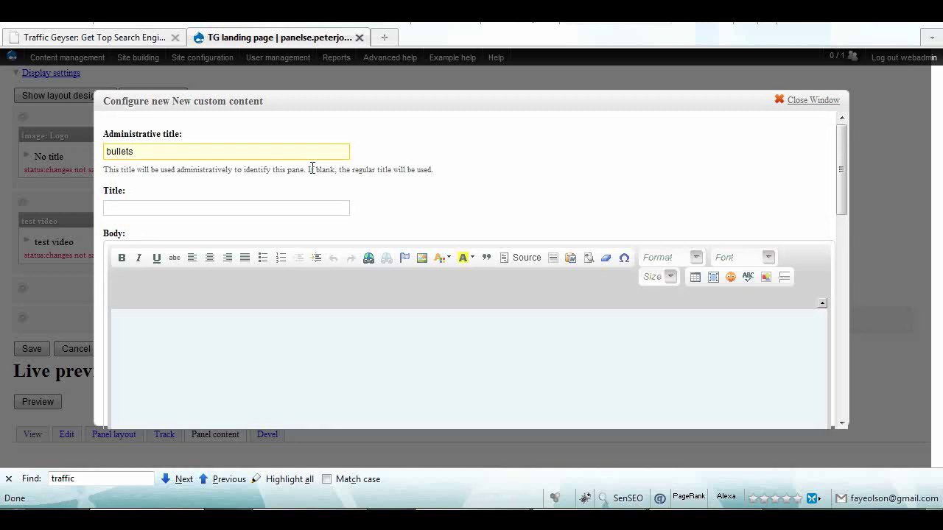
type(" and heading")
left_click(353, 324)
scroll(322, 304, "down", 1)
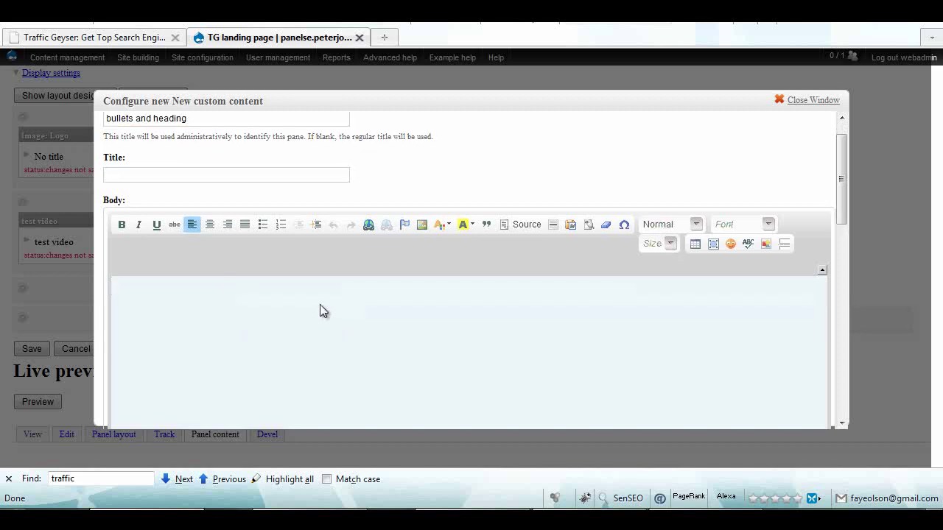
type("This is bullet number")
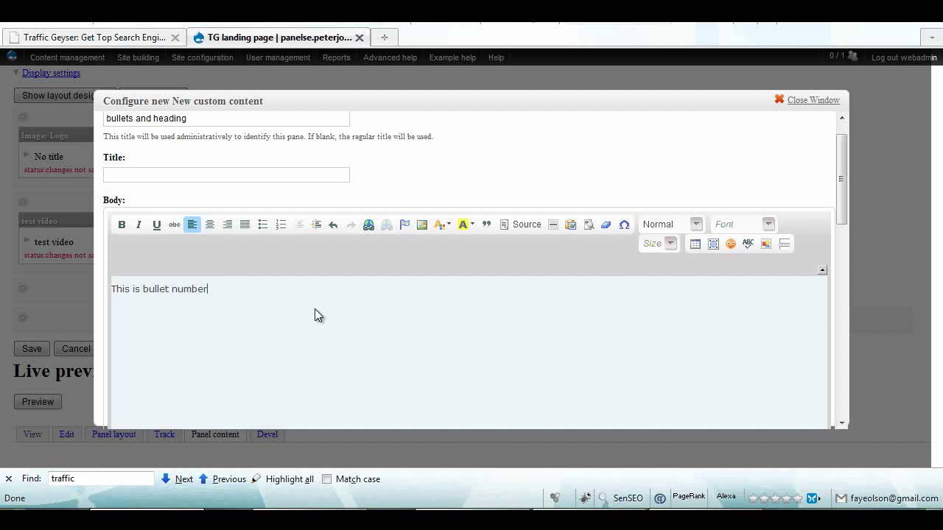
type(" 1... its great")
Duplicate the bullet sentence into three lines numbered 1, 2 and 3.
triple_click(202, 295)
key("ctrl+c")
left_click(185, 304)
key("ctrl+v")
key("Return")
key("ctrl+v")
left_click(216, 315)
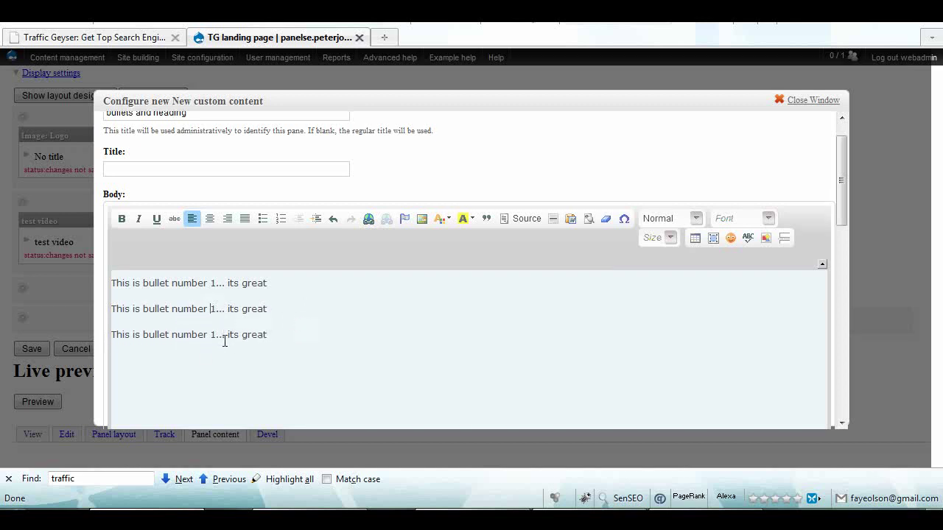
key("Delete")
type("2")
key("Down")
key("Delete")
type("3")
Add the heading 'This is my heading that will make you want to buy.' above the bullets.
double_click(115, 289)
left_click(133, 289)
key("Return")
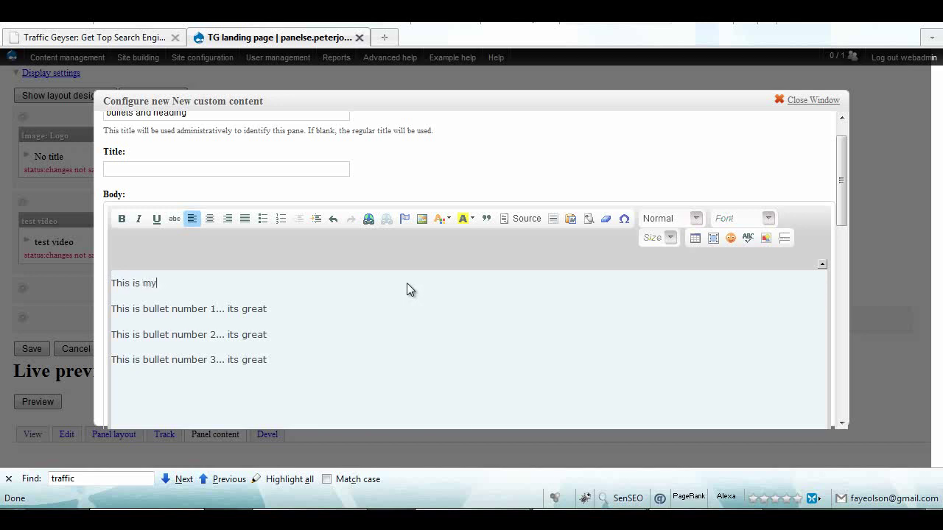
type("This is my headding")
key("BackSpace")
key("BackSpace")
key("BackSpace")
key("BackSpace")
type("ing that will make yo")
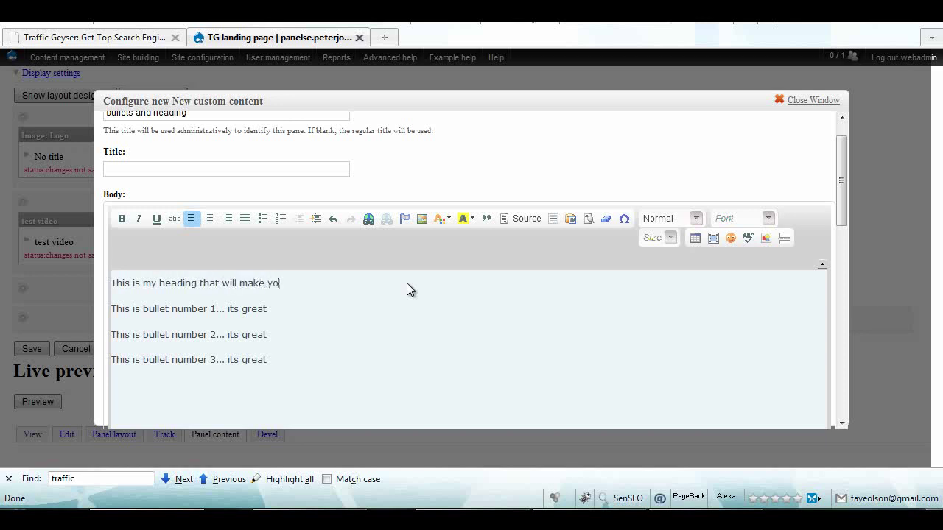
type("u want to buy.")
Colour the heading and the three bullet lines teal.
triple_click(317, 282)
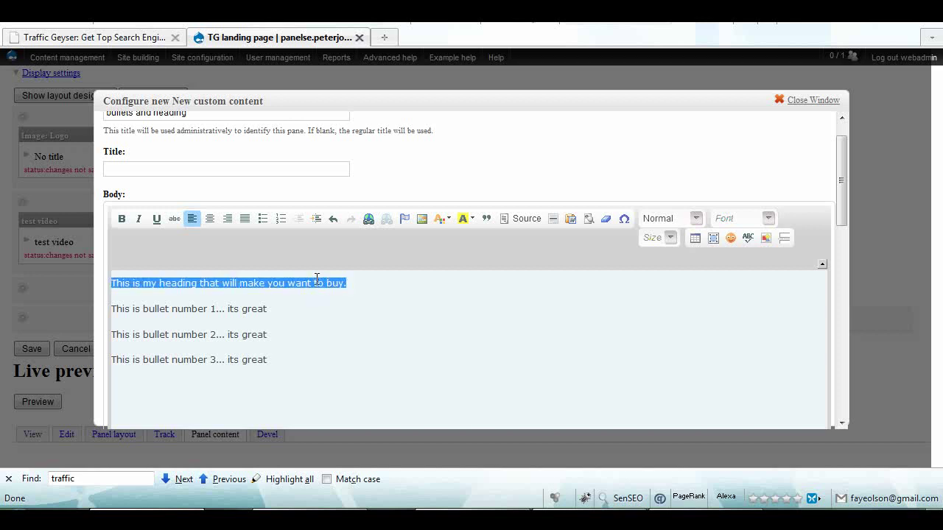
left_click(448, 218)
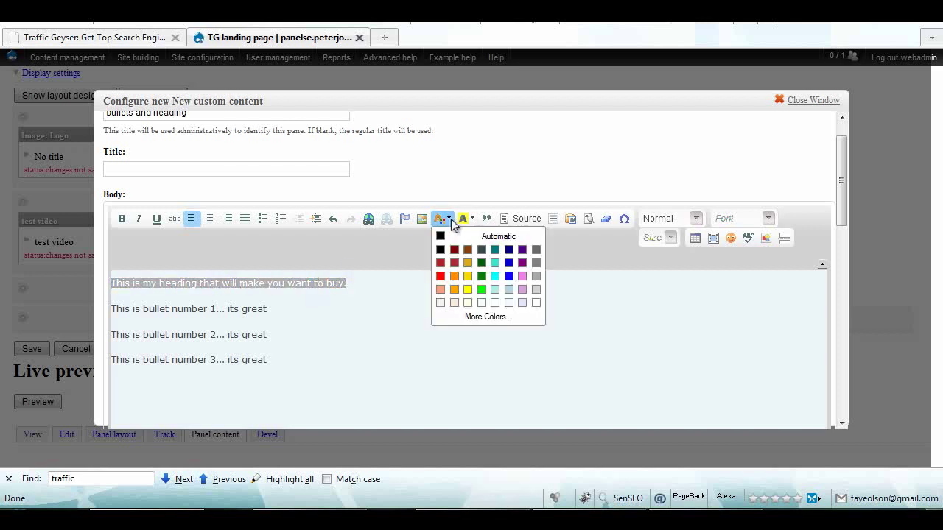
left_click(490, 248)
left_click(347, 318)
left_click_drag(308, 374, 123, 319)
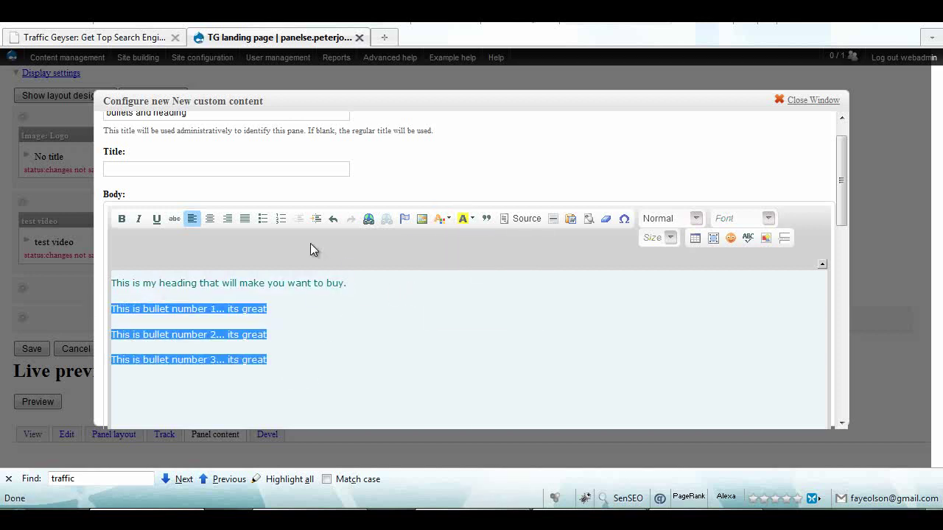
left_click(450, 218)
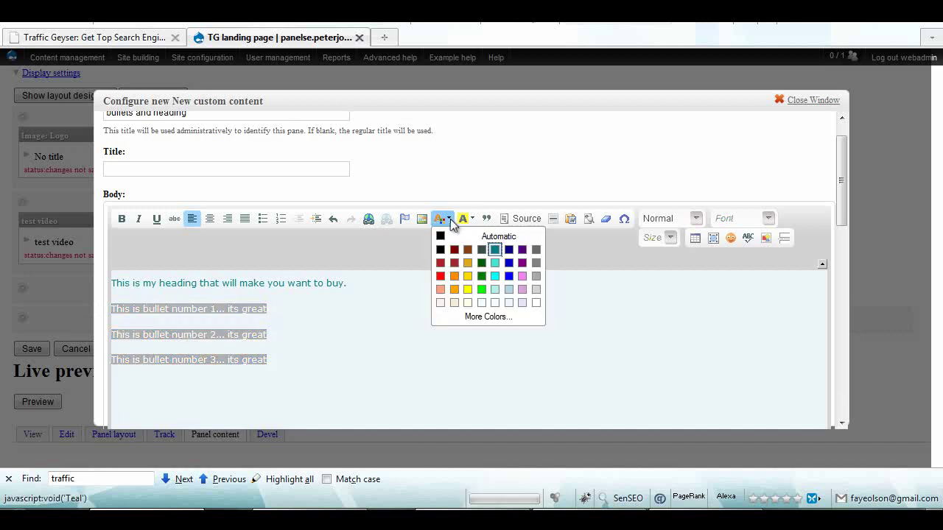
left_click(495, 250)
left_click(667, 330)
Set the heading text size to 36.
triple_click(351, 284)
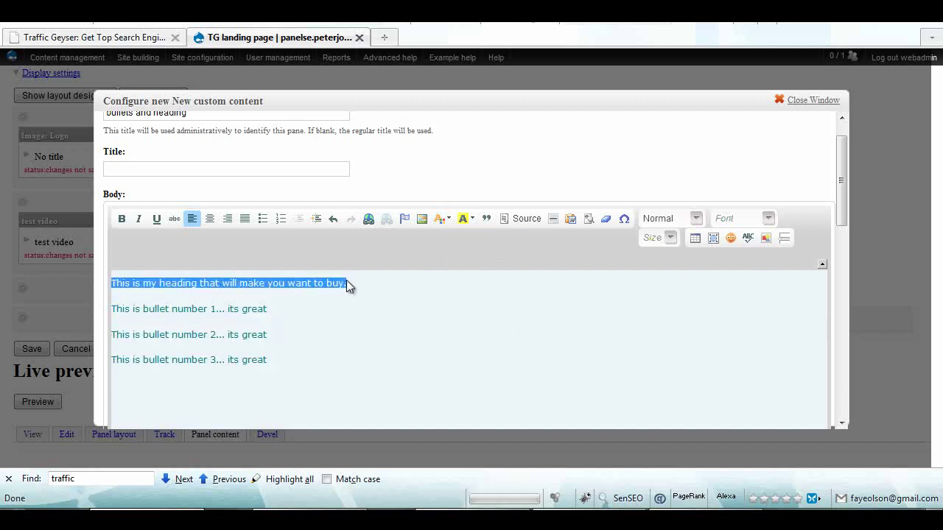
left_click(670, 238)
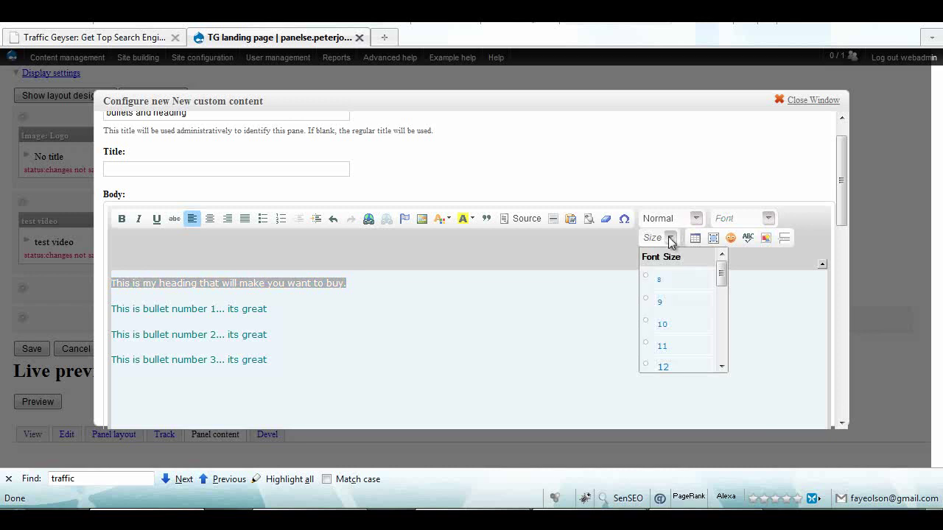
left_click_drag(722, 279, 724, 346)
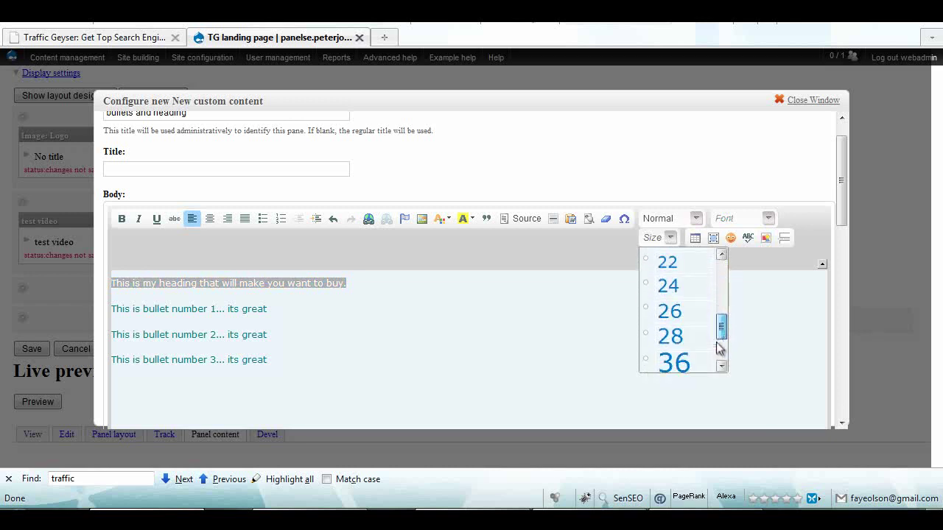
left_click(679, 337)
left_click(456, 338)
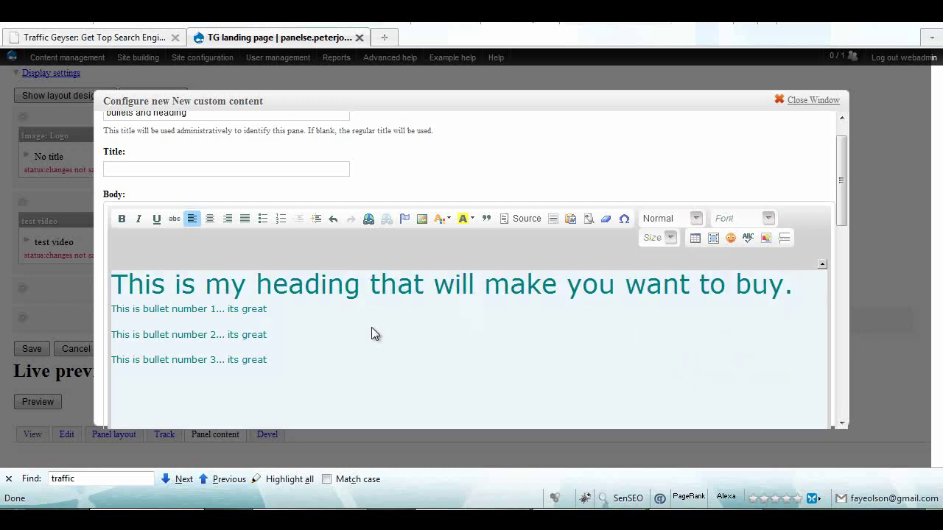
Make the three bullet lines size 20.
left_click_drag(268, 360, 109, 309)
left_click(670, 237)
scroll(684, 297, "up", 2)
left_click(676, 289)
left_click(491, 358)
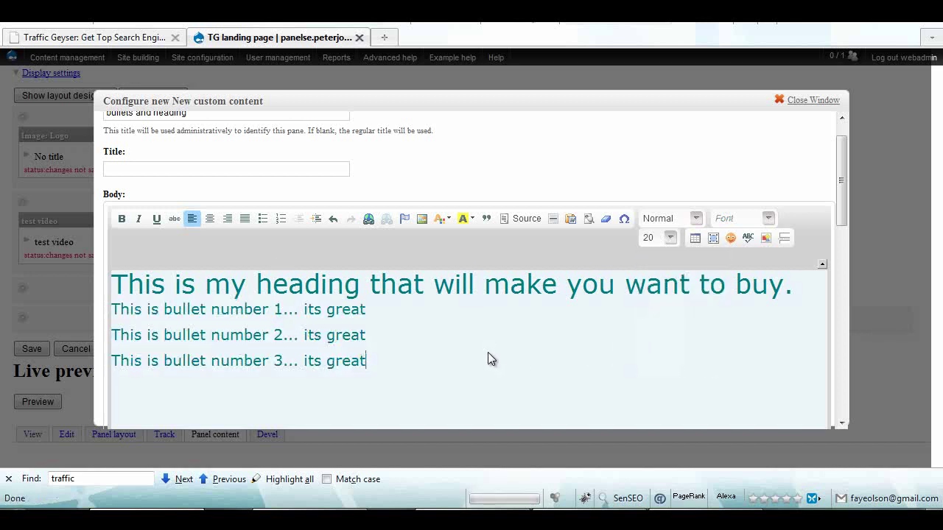
Shrink the heading to size 26 and bring up the Traffic Geyser page for reference.
triple_click(605, 284)
left_click(670, 237)
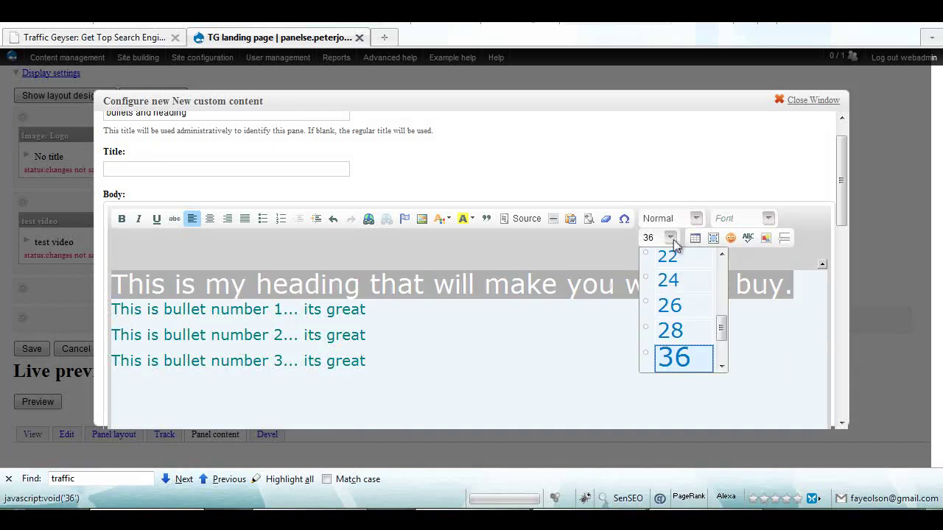
left_click(672, 308)
left_click(669, 306)
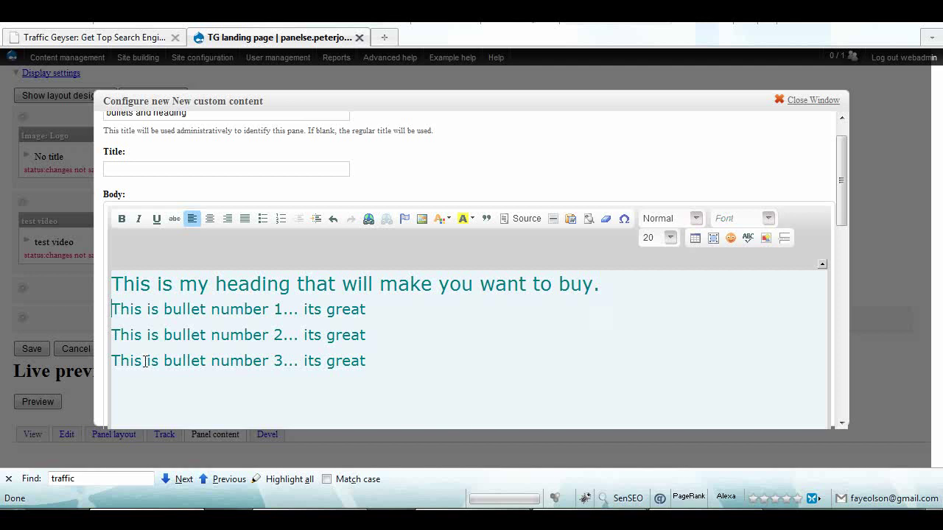
left_click(88, 37)
scroll(339, 280, "up", 4)
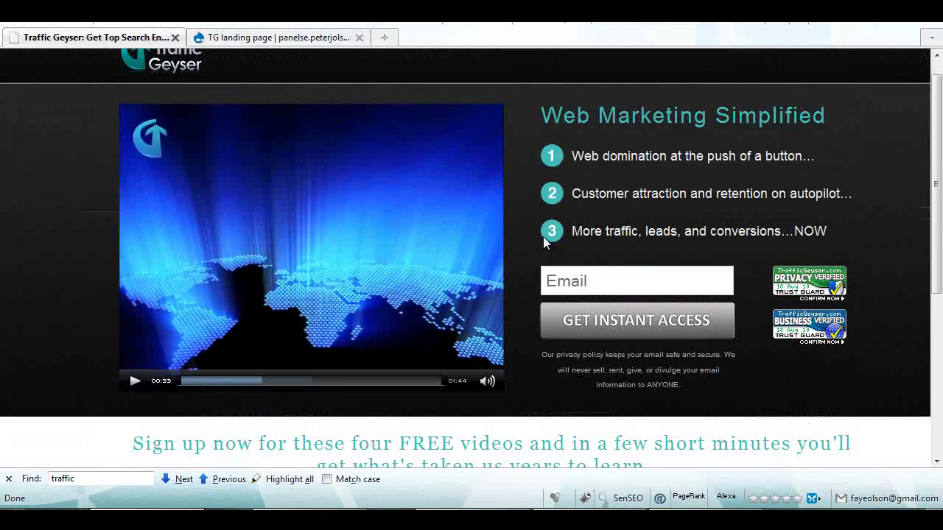
Insert Traffic Geyser's teal numbered bullet image, aligned left, before bullet 1 using its copied address.
right_click(552, 159)
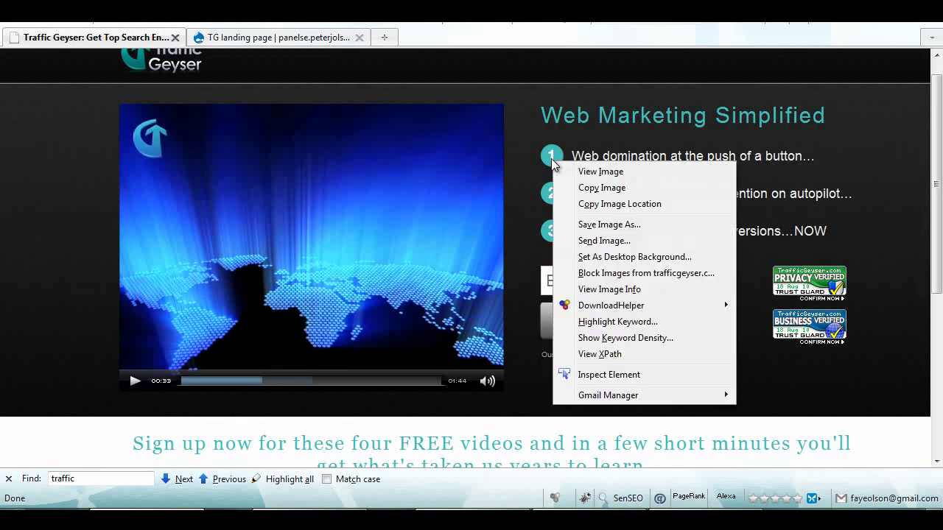
left_click(579, 204)
left_click(295, 37)
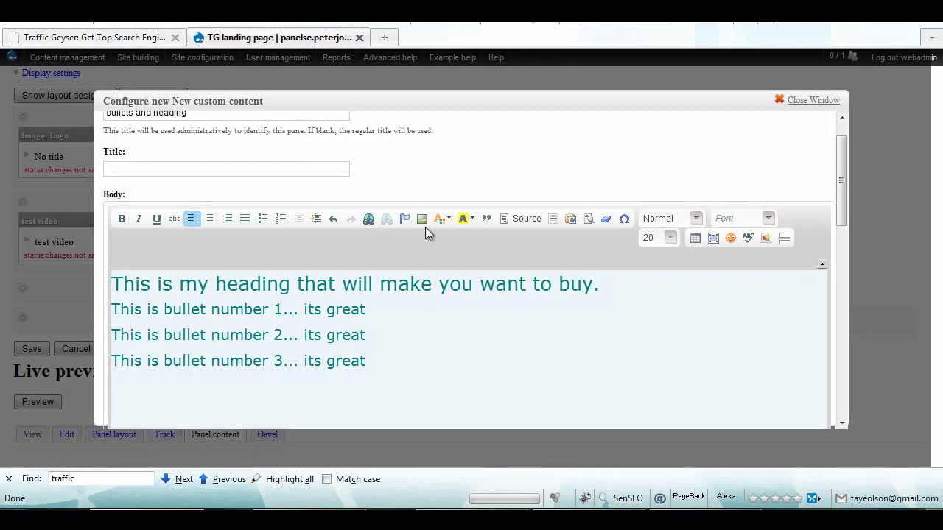
left_click(422, 220)
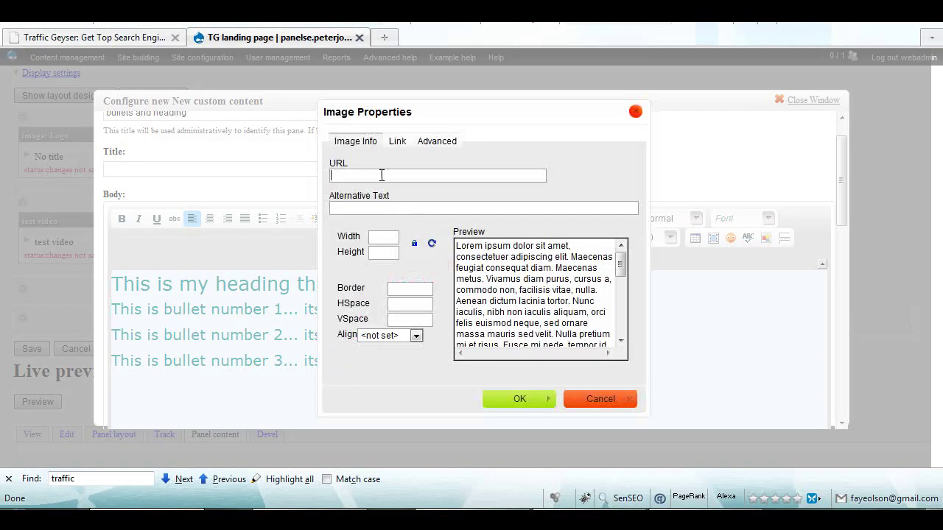
right_click(381, 177)
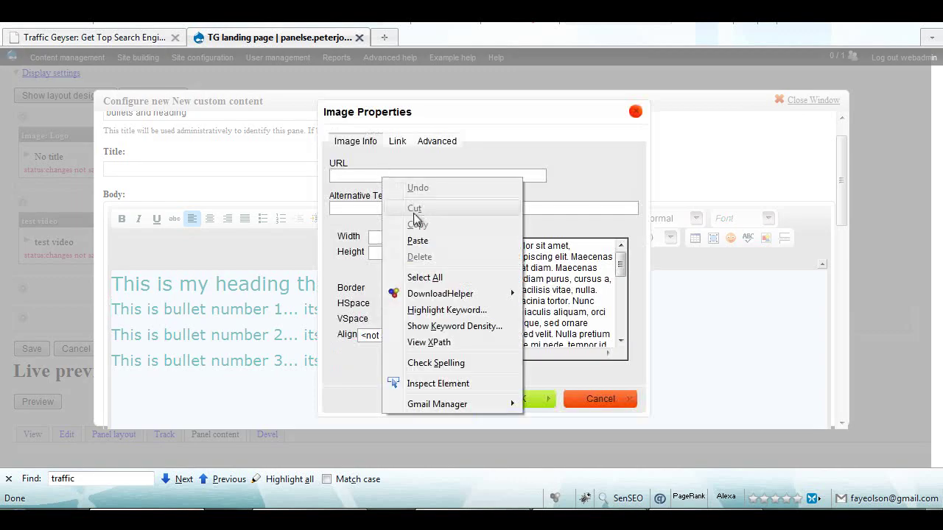
left_click(418, 241)
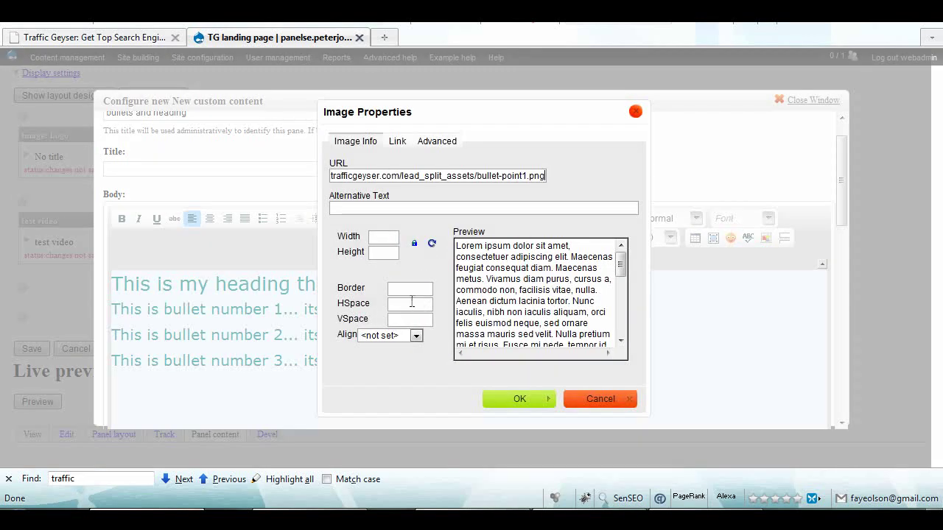
left_click(417, 336)
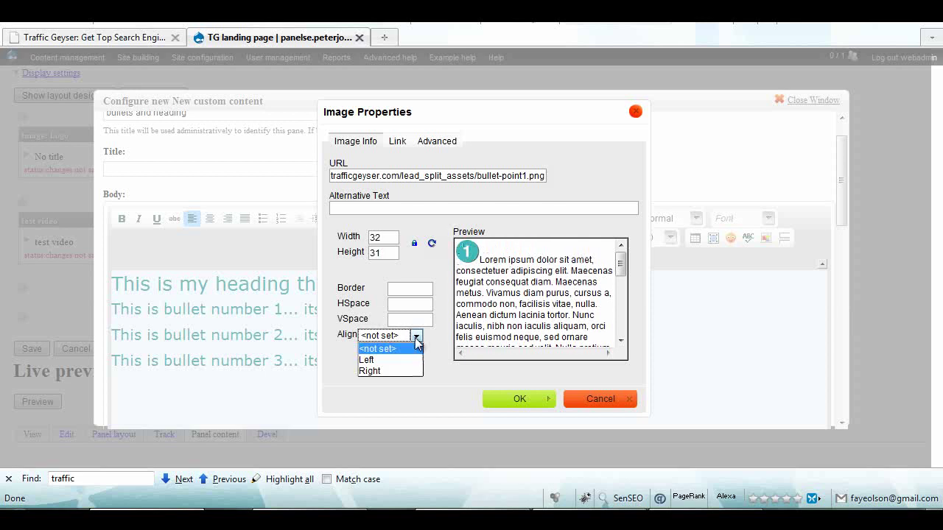
left_click(378, 363)
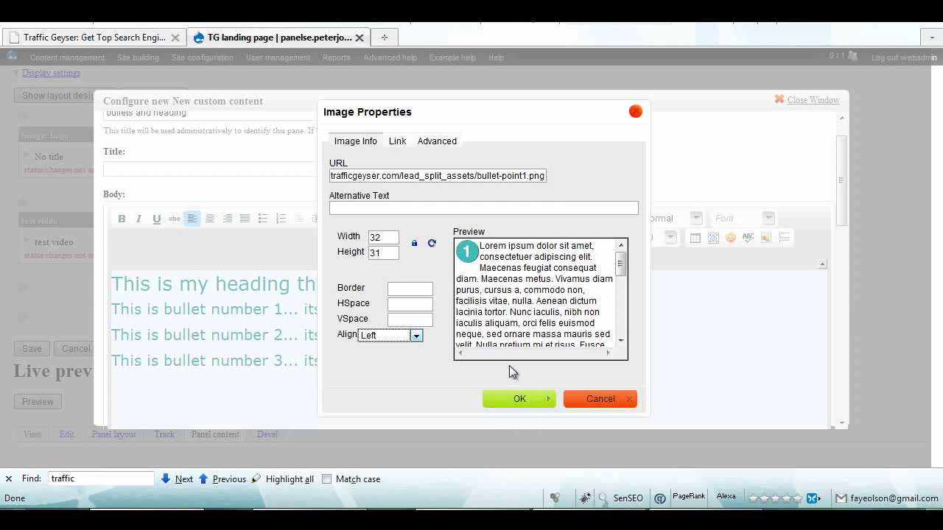
left_click(516, 399)
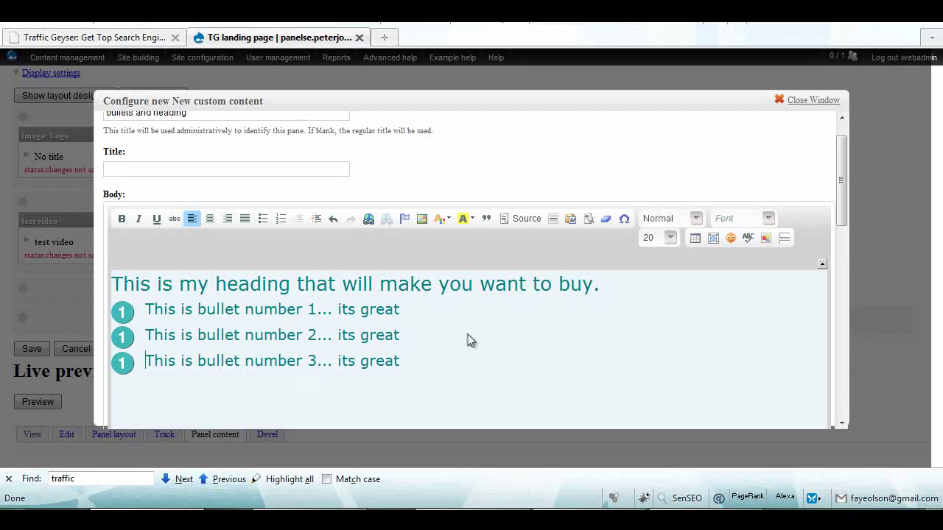
Centre the heading line above the bullets.
left_click_drag(442, 363, 349, 341)
left_click(439, 331)
triple_click(409, 283)
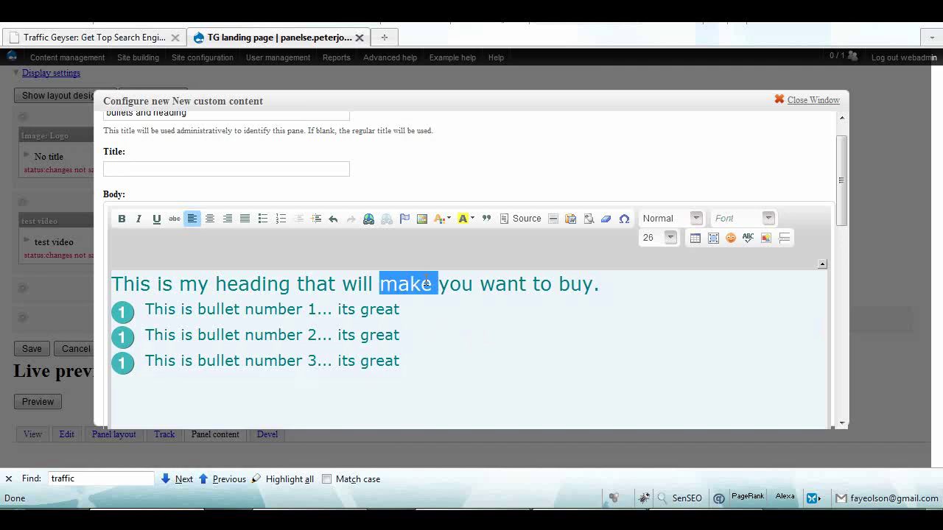
left_click(205, 221)
left_click(449, 333)
Disable the rich-text editor and finish adding the 'bullets and heading' pane.
scroll(459, 305, "down", 3)
scroll(458, 304, "down", 10)
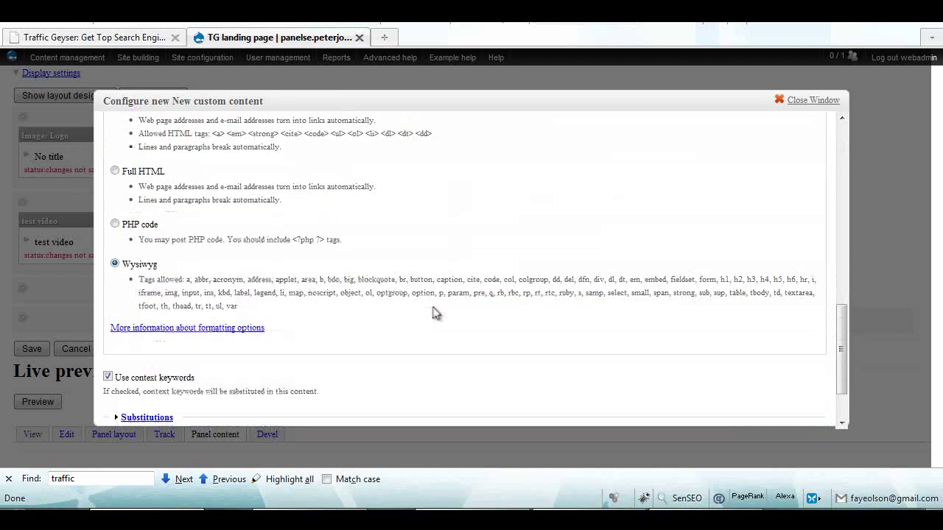
scroll(434, 313, "down", 5)
scroll(251, 302, "up", 7)
left_click(135, 221)
scroll(131, 316, "down", 5)
left_click(123, 403)
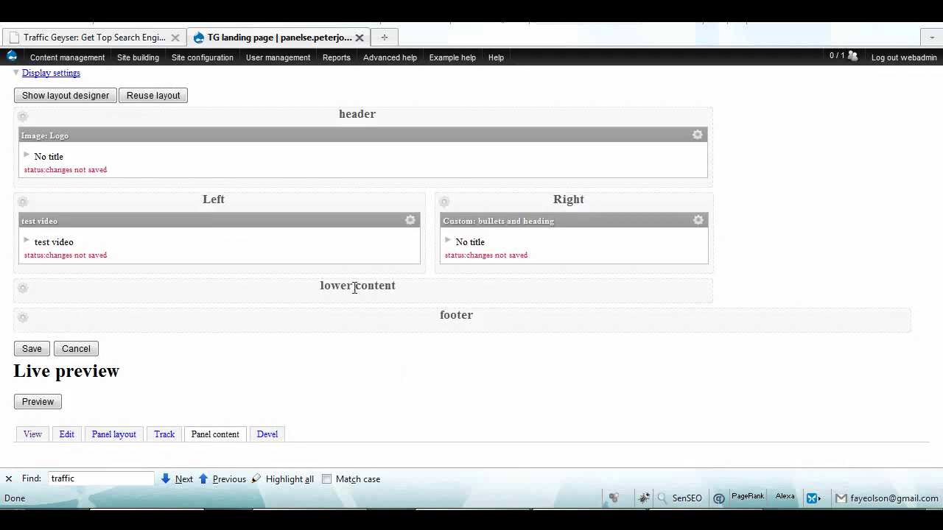
Start a new custom content pane in the lower content region.
left_click(27, 289)
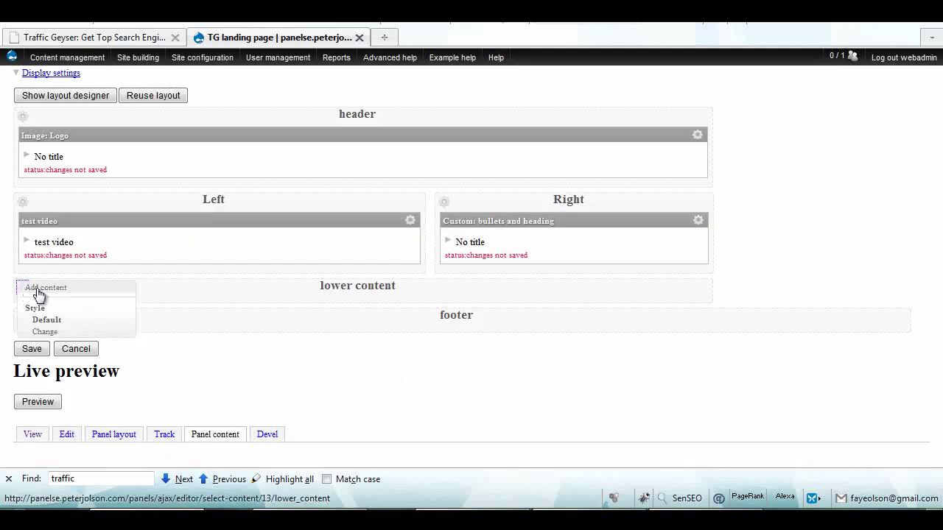
left_click(51, 294)
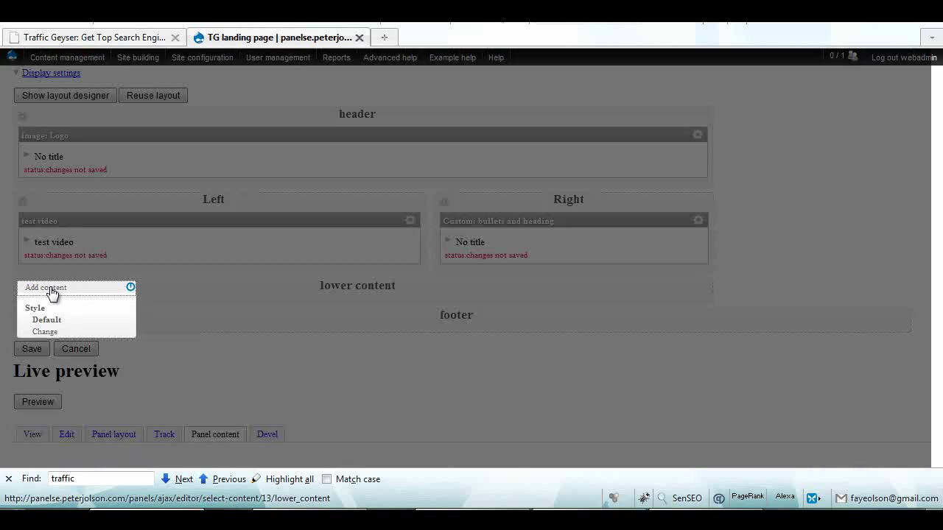
left_click(156, 267)
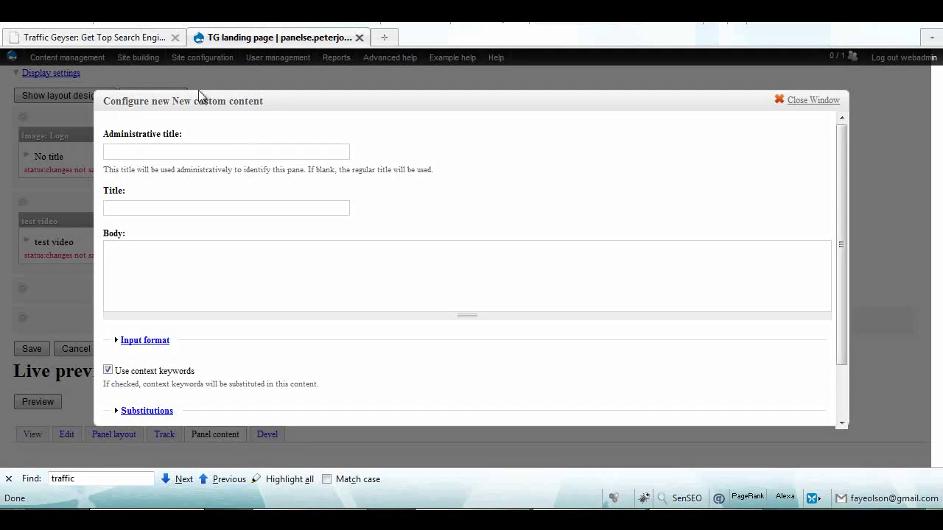
Copy the address of Traffic Geyser's 10 minute product creation image.
key("ctrl+Tab")
scroll(433, 298, "down", 5)
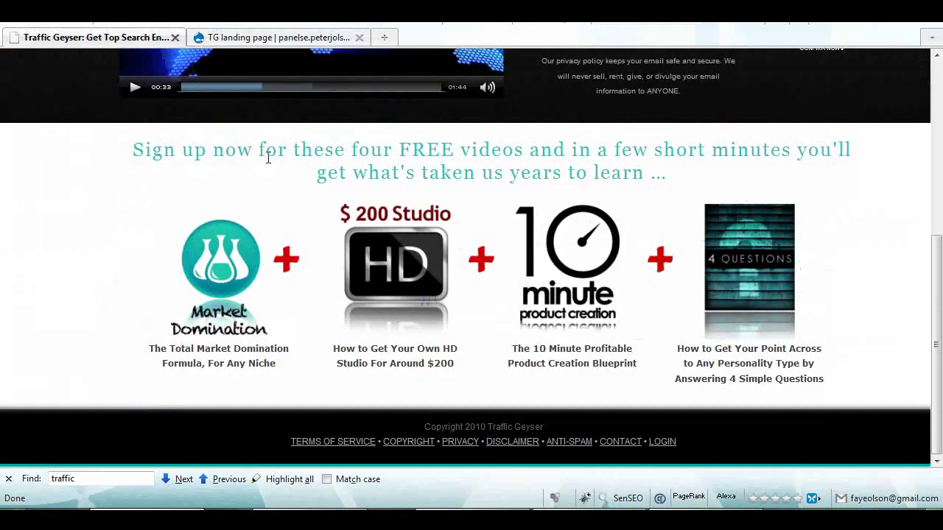
right_click(552, 261)
left_click(594, 286)
left_click(336, 37)
Switch the pane's body input format to Wysiwyg.
left_click(156, 287)
scroll(155, 287, "down", 1)
left_click(145, 307)
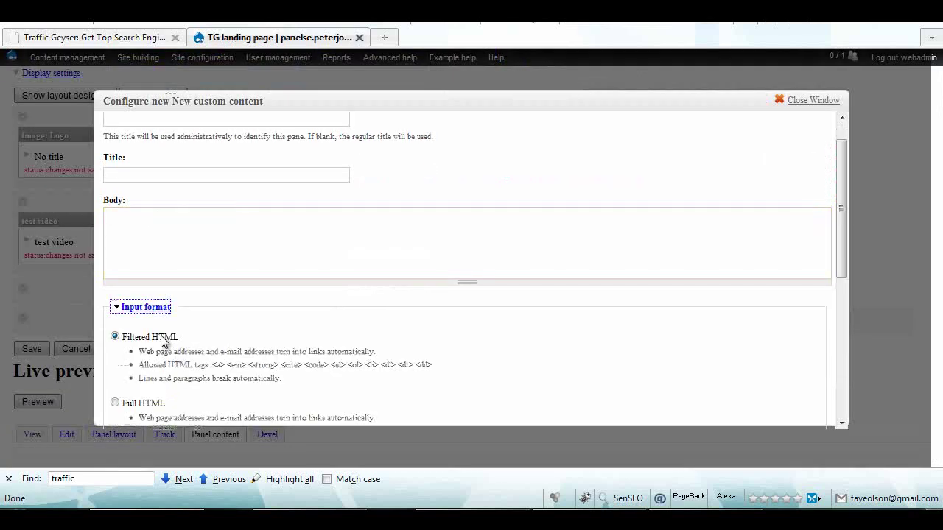
scroll(137, 401, "down", 1)
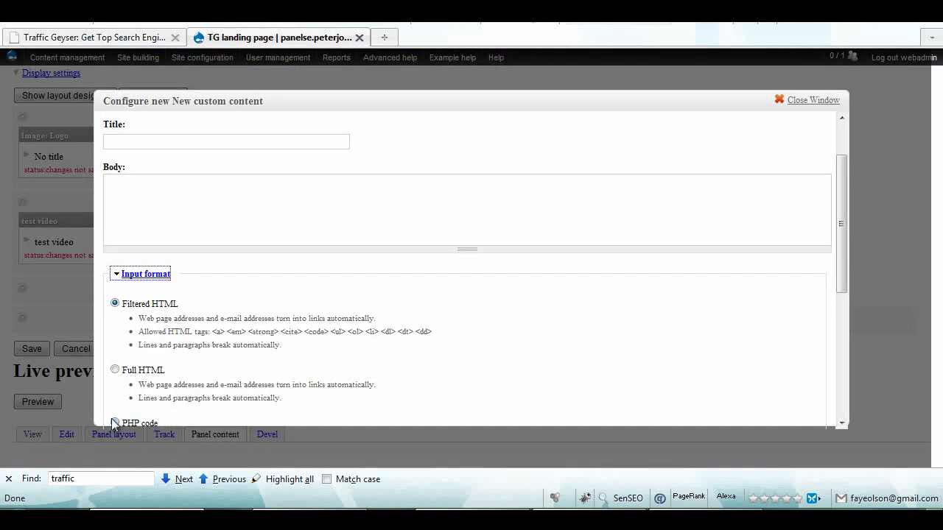
scroll(125, 397, "down", 2)
left_click(127, 398)
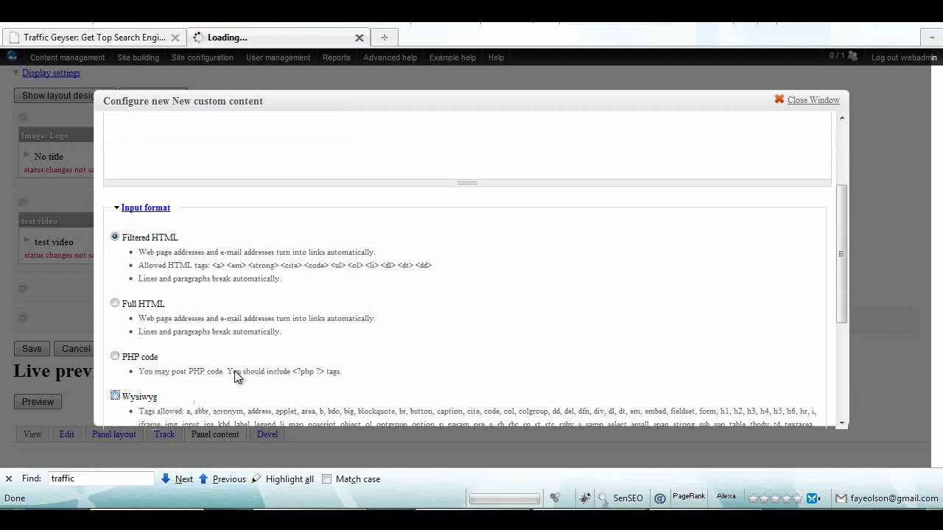
Enter the administrative title 'lower picture and heading'.
left_click(181, 147)
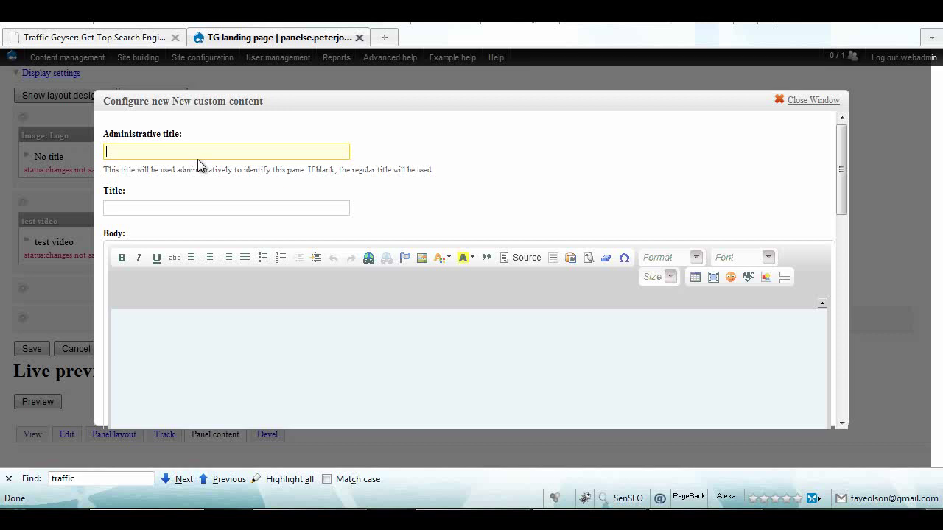
type("lower picture a")
key("BackSpace")
type("n")
key("BackSpace")
type("and head")
type("di")
type("g")
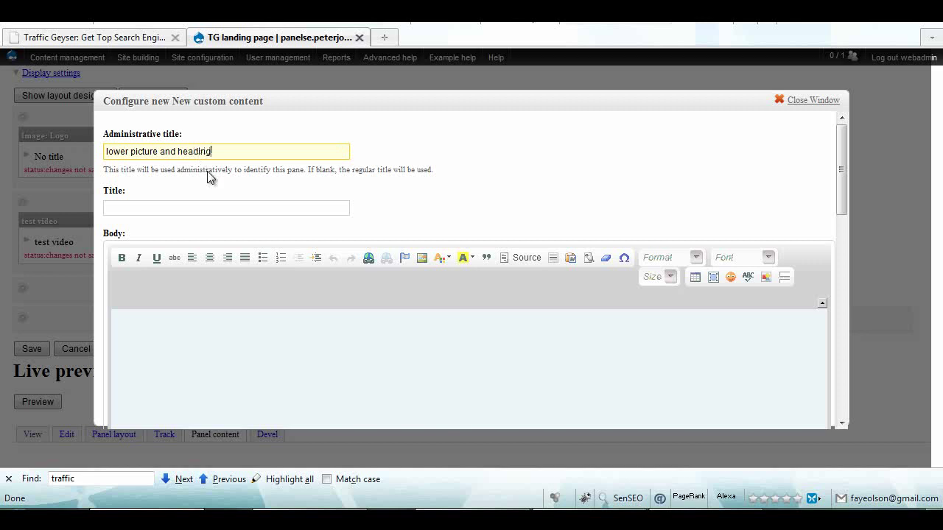
left_click(393, 361)
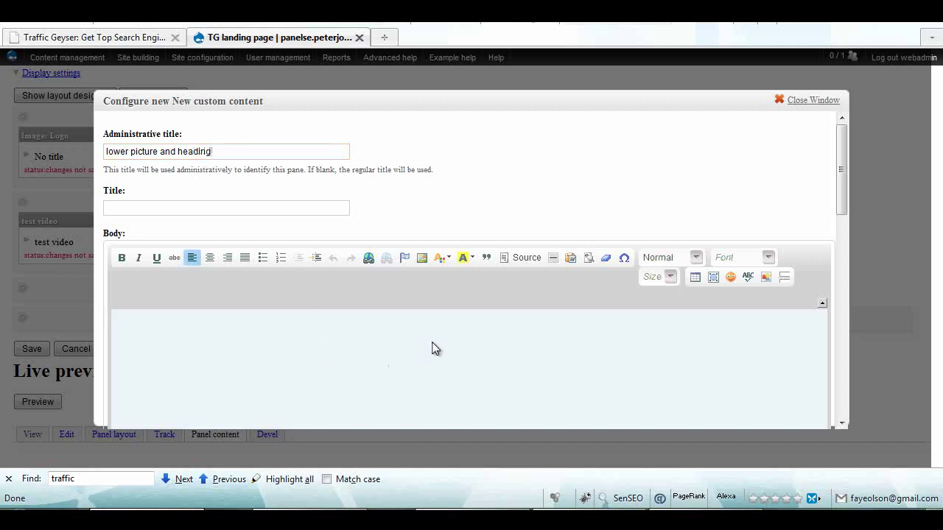
Type the heading 'My other great heading that you can read and it makes you want to buy' at size 26.
type("My other great head")
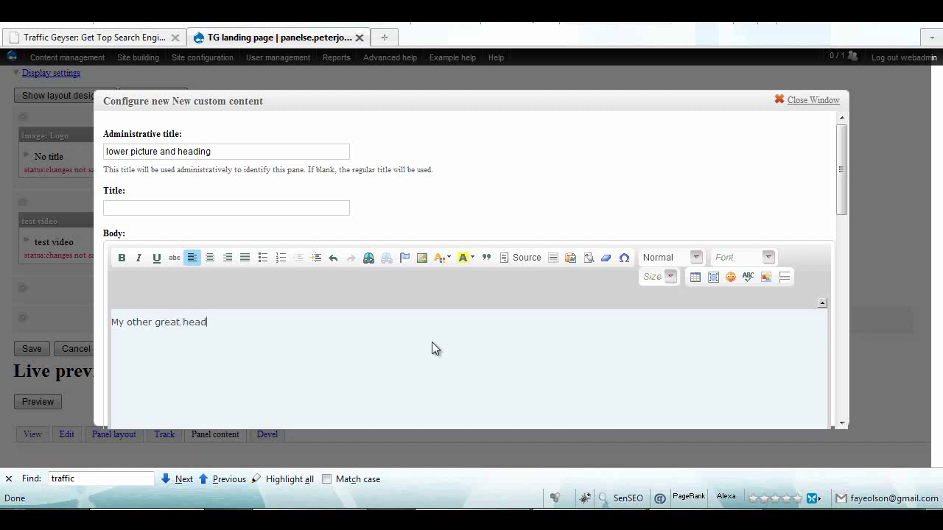
type("ing that you can read and it makes you want to buy")
left_click_drag(416, 323, 433, 322)
key("ctrl+a")
left_click(670, 276)
scroll(685, 346, "down", 5)
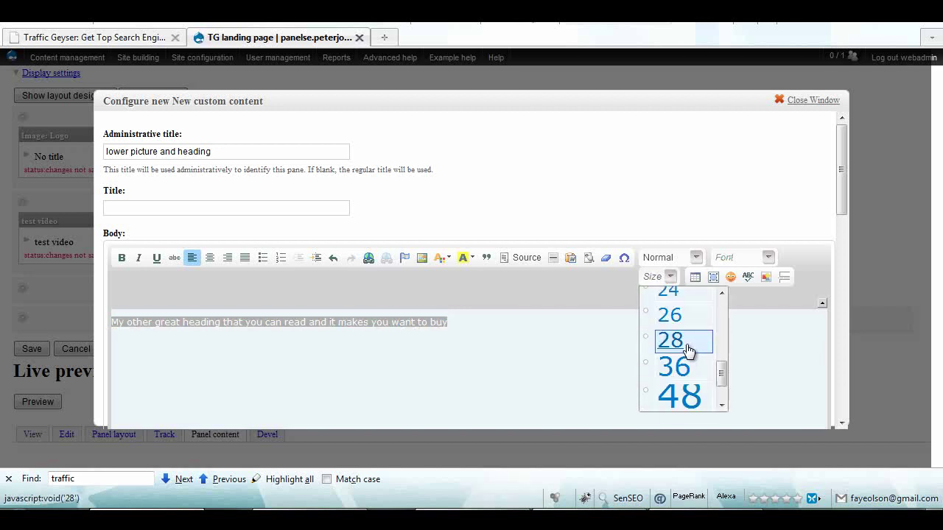
left_click(679, 315)
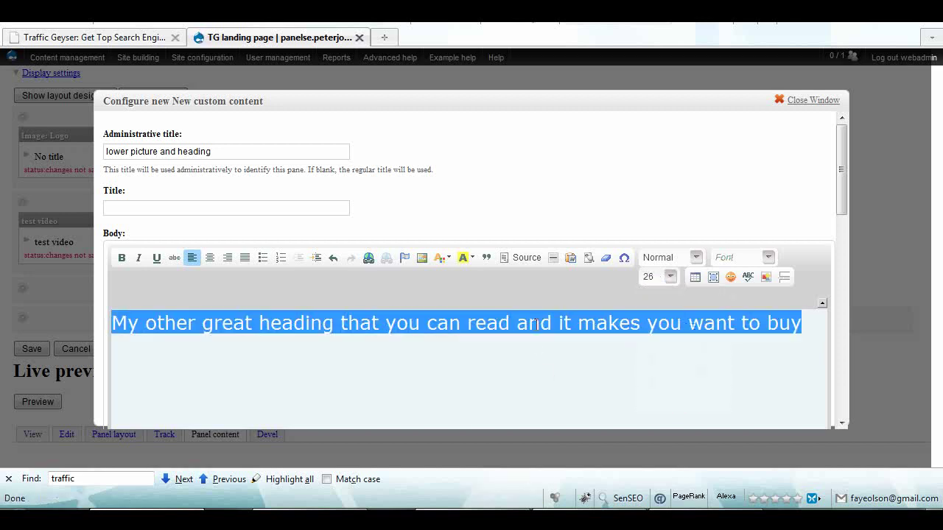
left_click(409, 324)
Colour the heading turquoise and centre it.
triple_click(444, 322)
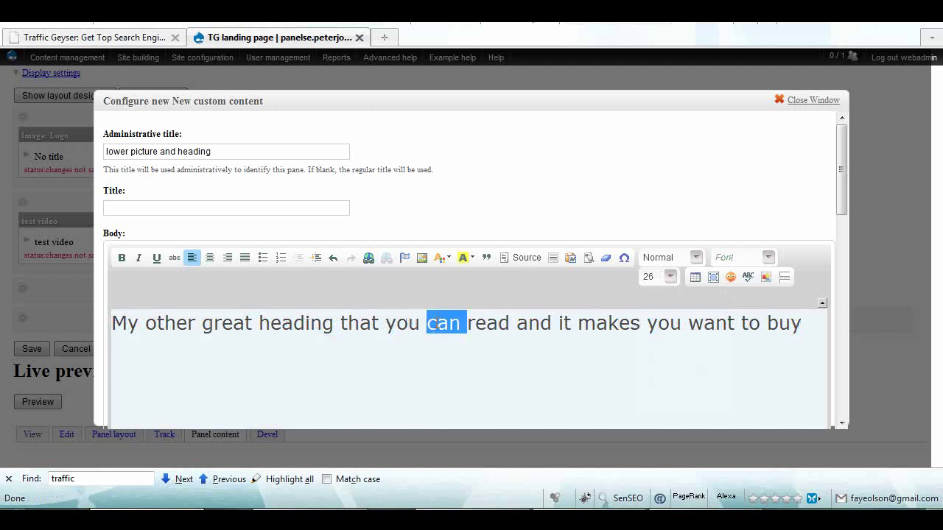
left_click(449, 256)
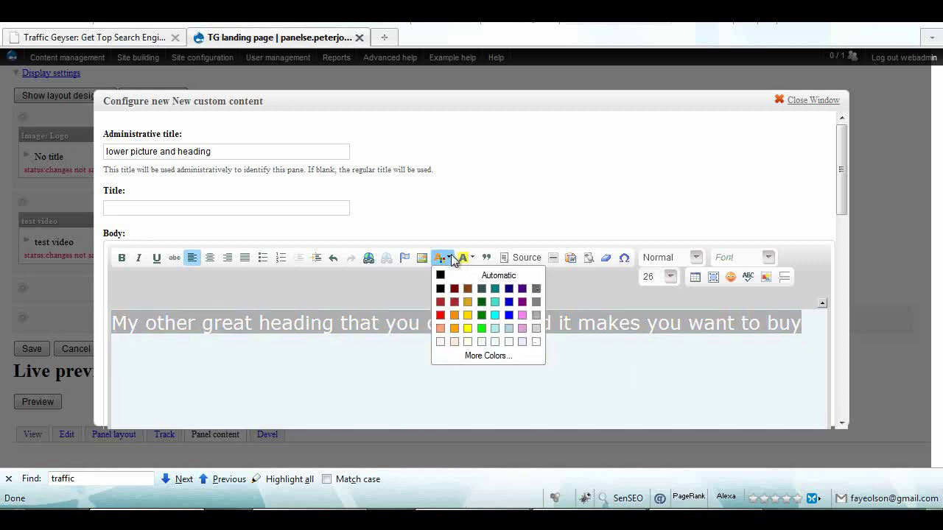
left_click(497, 302)
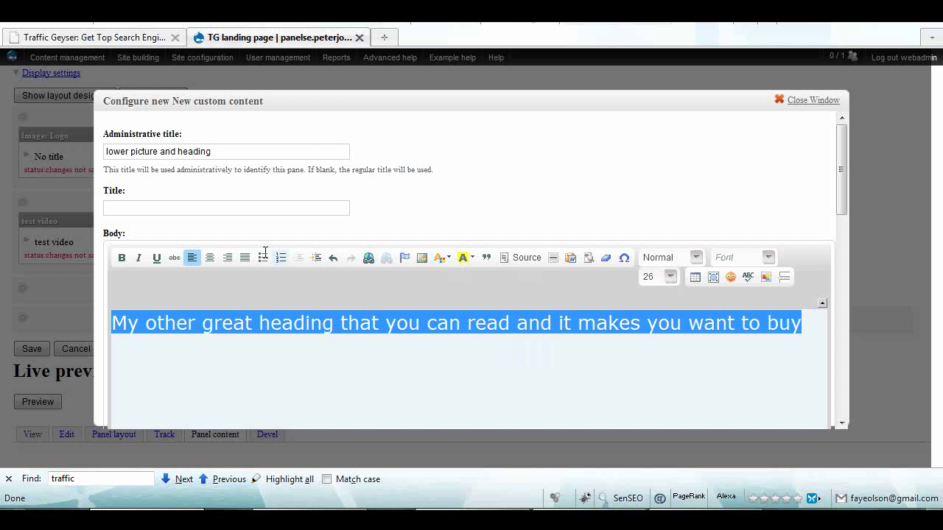
left_click(210, 257)
left_click(765, 333)
left_click(815, 328)
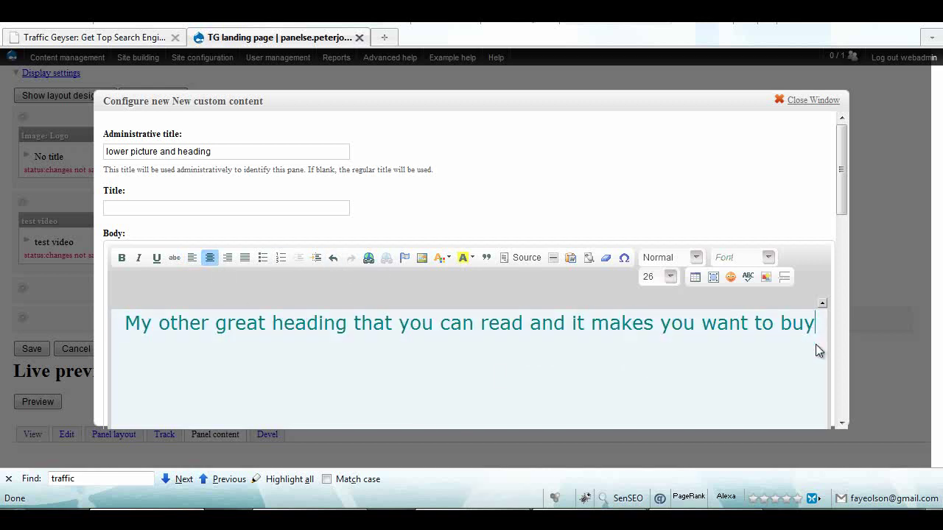
Insert the copied product image below the heading and centre it.
left_click(421, 257)
left_click(370, 176)
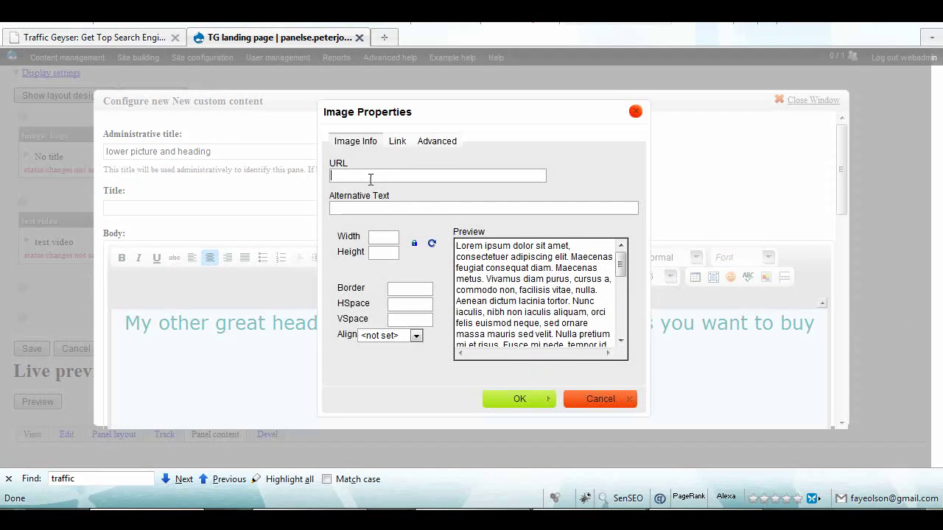
right_click(375, 177)
left_click(400, 238)
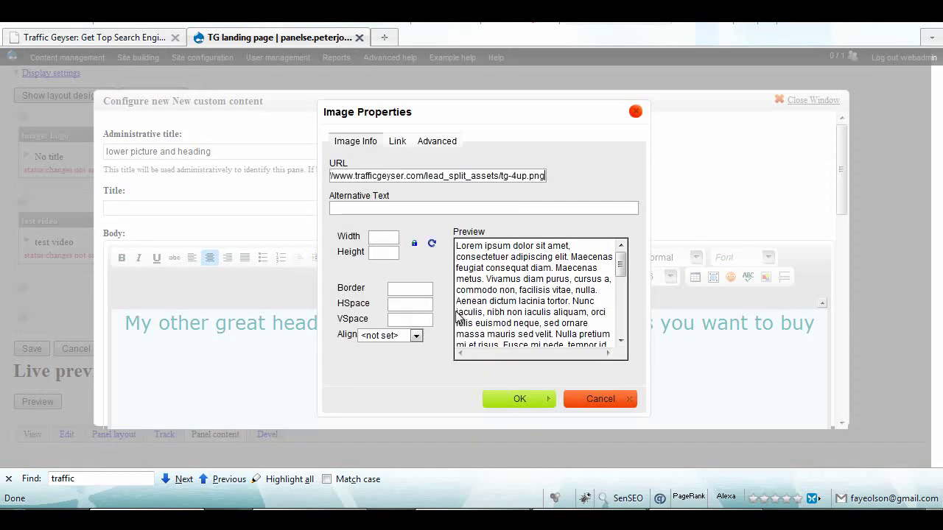
left_click(511, 400)
scroll(484, 365, "down", 2)
left_click(479, 362)
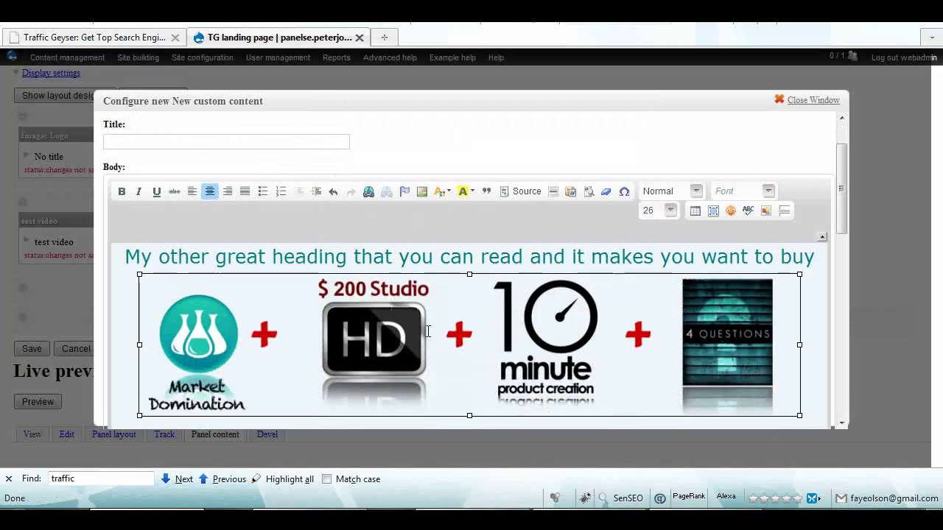
left_click(209, 190)
Finish the 'lower picture and heading' pane and save the panel content.
scroll(533, 311, "down", 1)
scroll(533, 315, "down", 2)
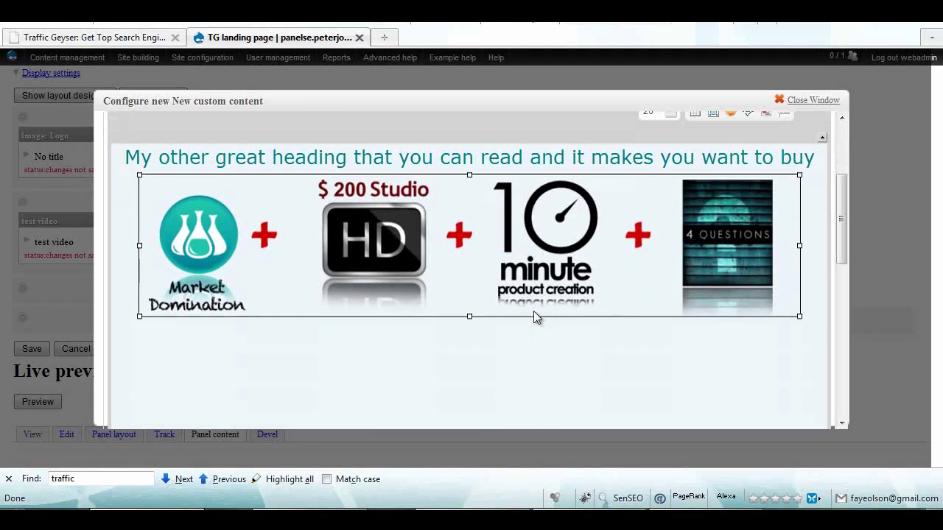
scroll(164, 205, "down", 1)
scroll(128, 226, "up", 2)
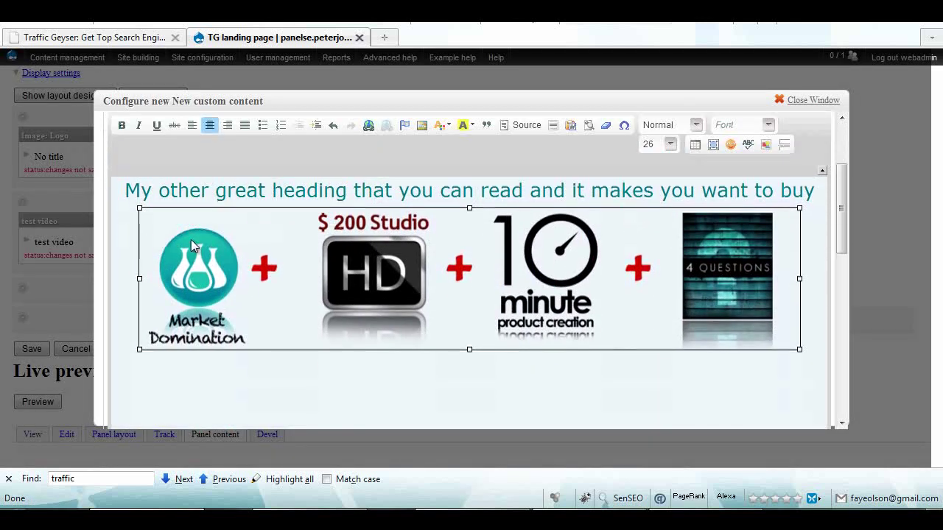
scroll(266, 295, "down", 12)
scroll(154, 346, "up", 3)
scroll(143, 211, "down", 3)
left_click(124, 401)
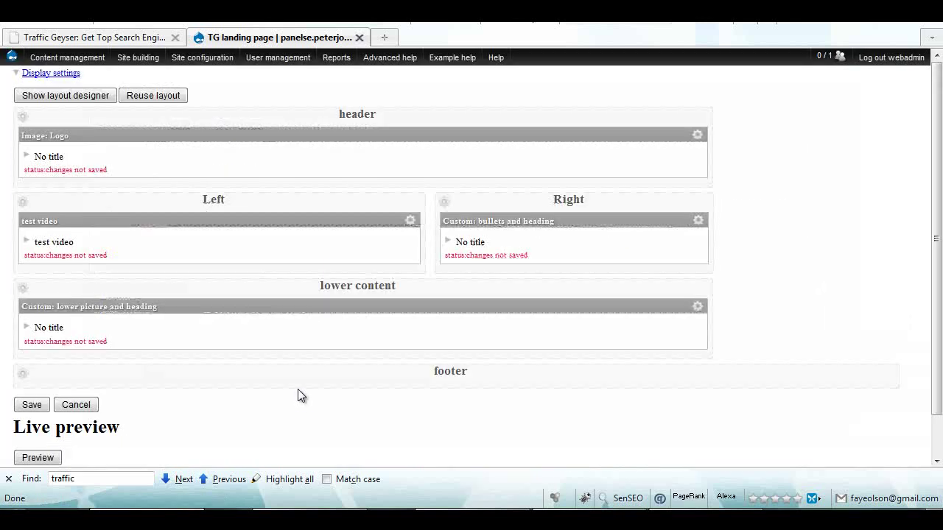
left_click(32, 405)
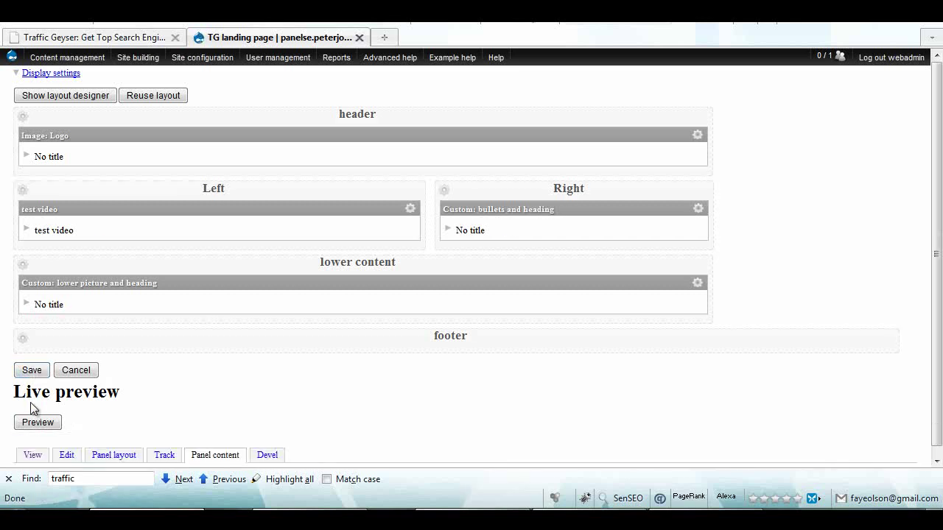
left_click(24, 337)
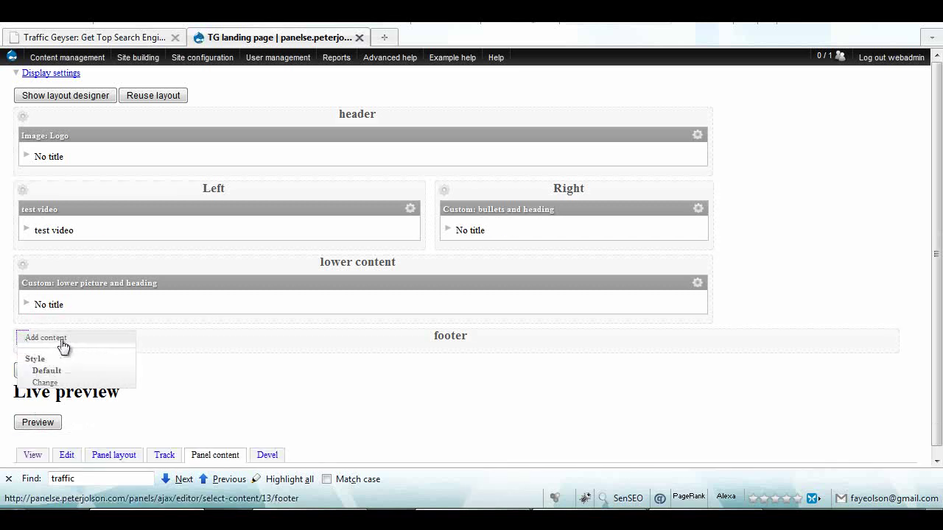
Create a 'footer links' custom pane in the footer reading 'this link | this other link | Privacy | DMCA | more links'.
left_click(63, 338)
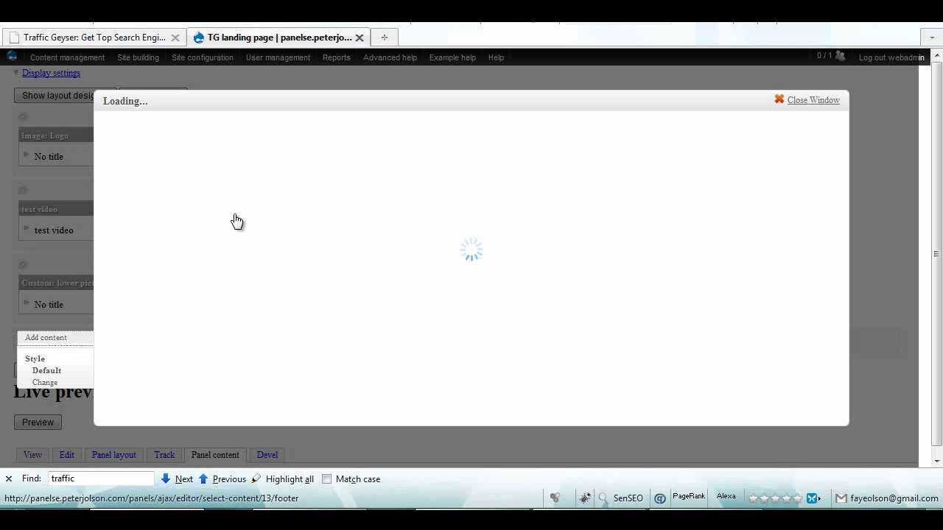
left_click(159, 266)
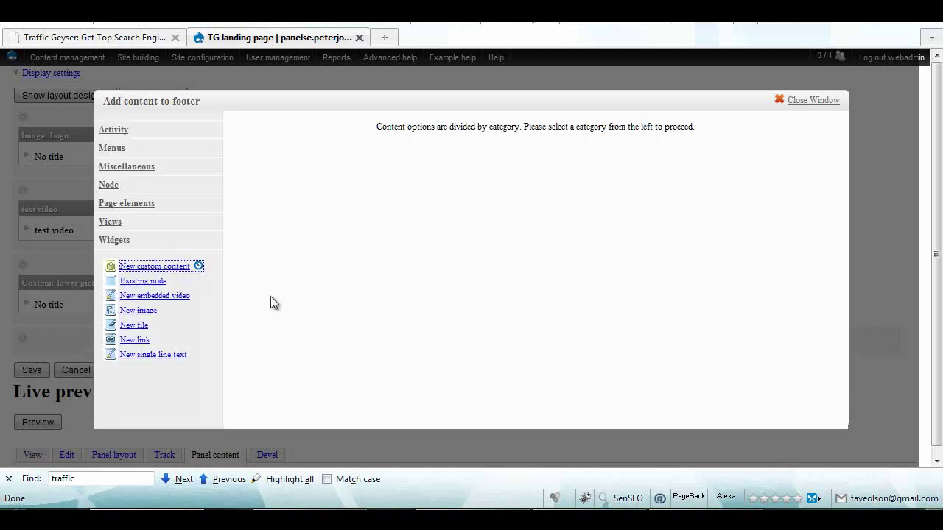
left_click(165, 213)
type("footer links")
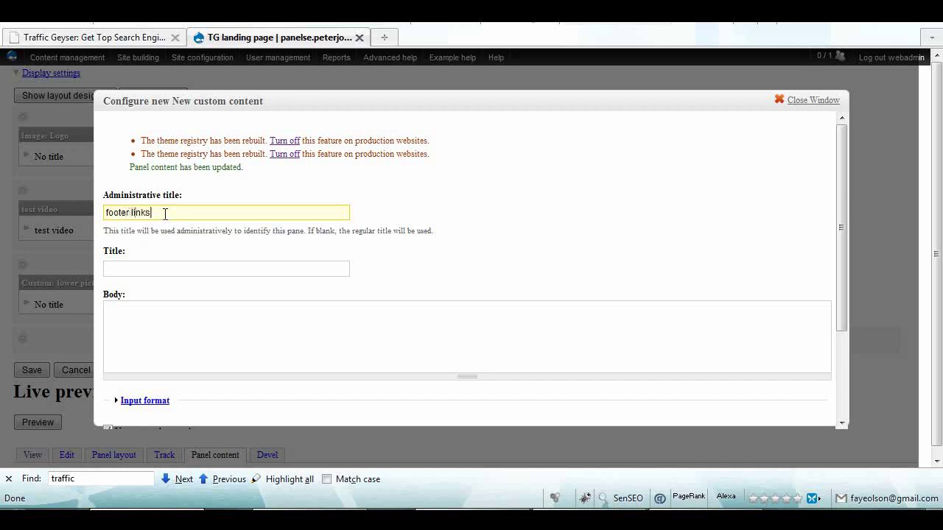
left_click(319, 329)
type("this link | this other lin")
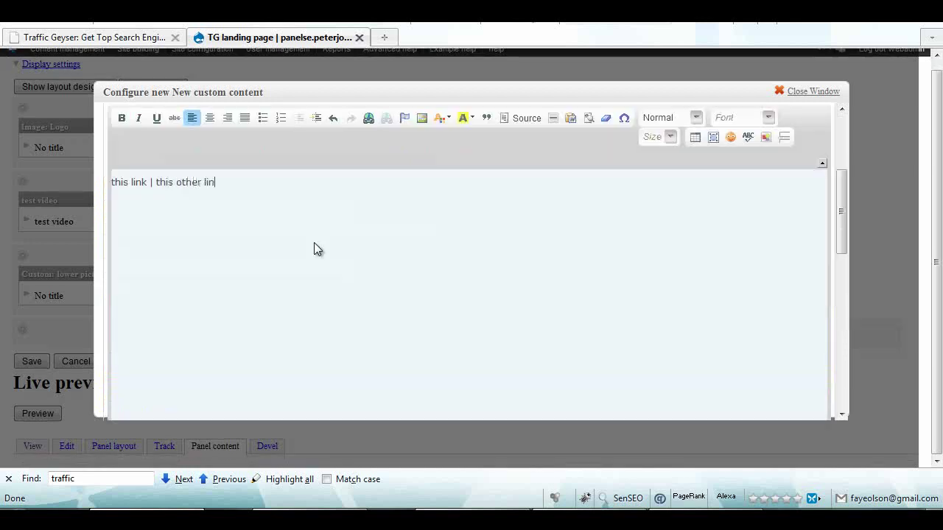
type("k | Pri")
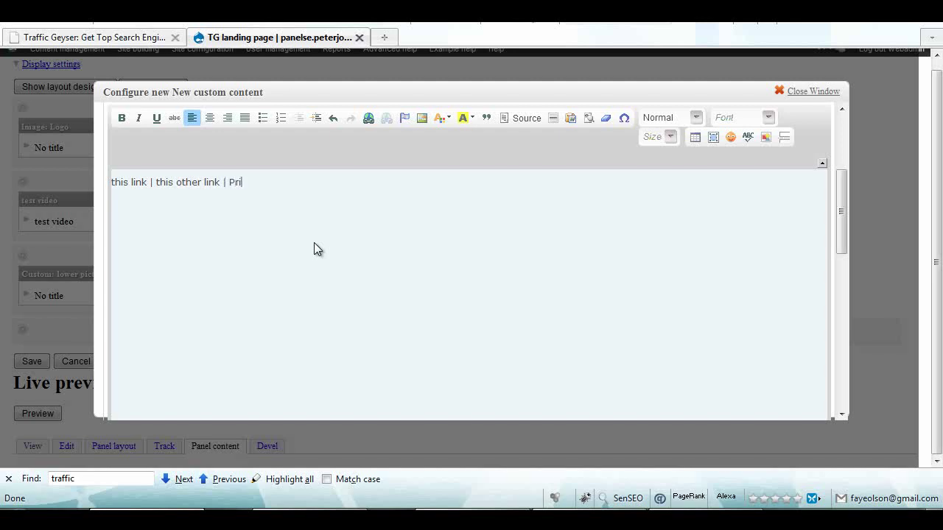
type("vacy | DMCA | more links")
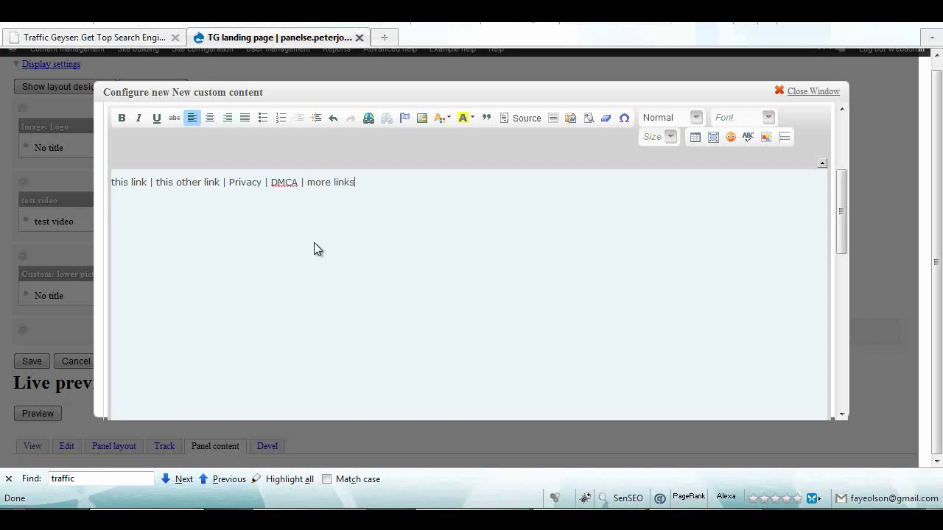
Centre the footer line and hyperlink 'this link' to the pasted address.
left_click(210, 118)
double_click(413, 182)
left_click_drag(384, 182, 349, 182)
left_click(368, 118)
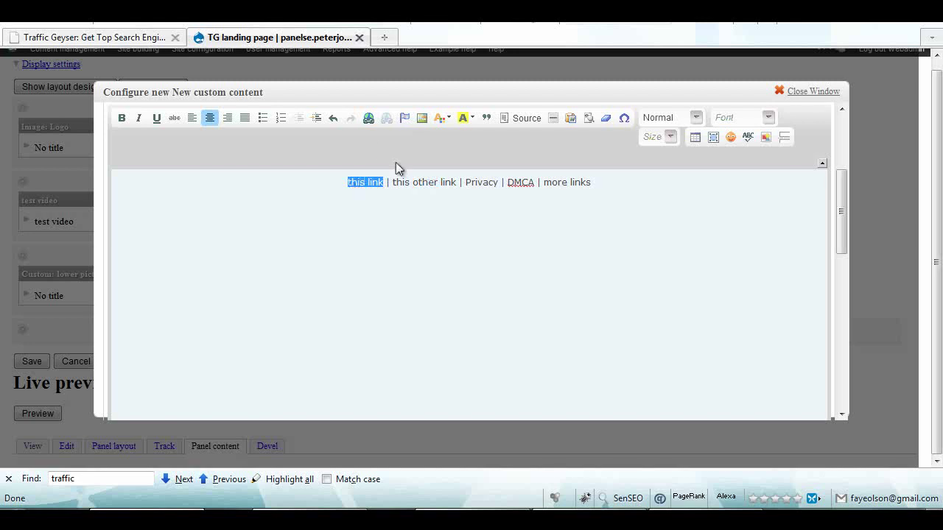
right_click(434, 241)
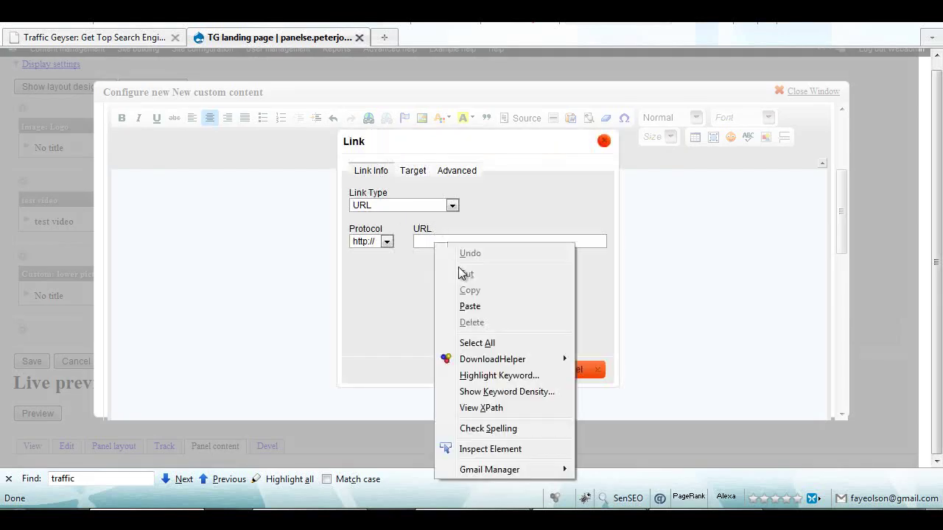
left_click(494, 307)
left_click(489, 370)
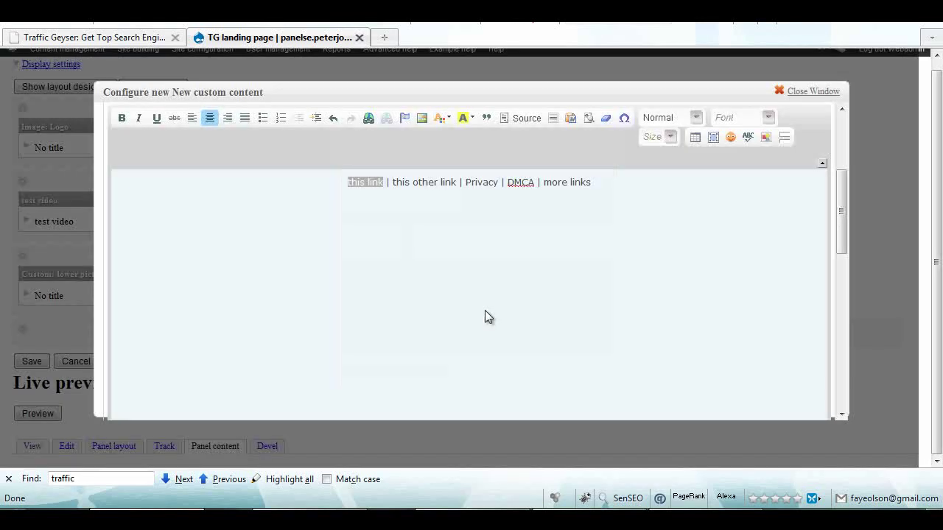
Push the footer line down a paragraph and finish the footer links pane.
scroll(348, 272, "down", 5)
scroll(201, 313, "down", 8)
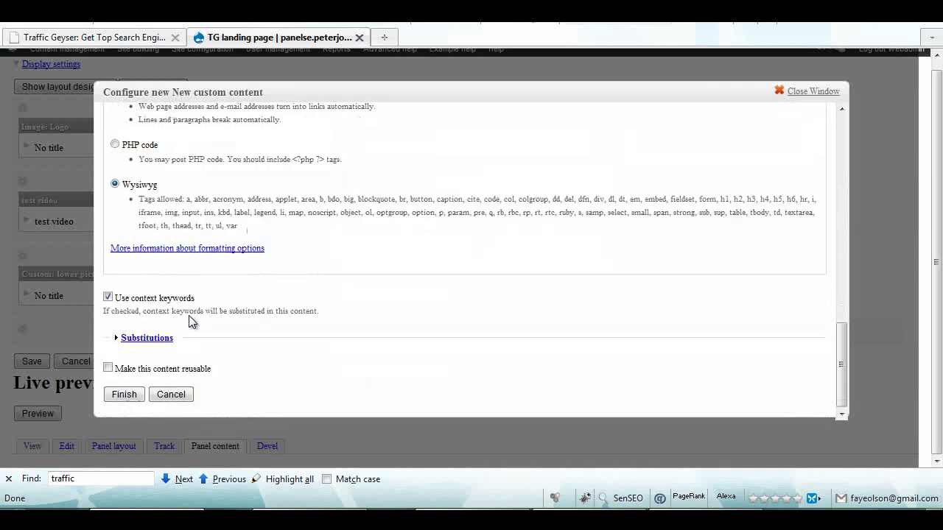
scroll(323, 326, "up", 6)
scroll(324, 326, "up", 5)
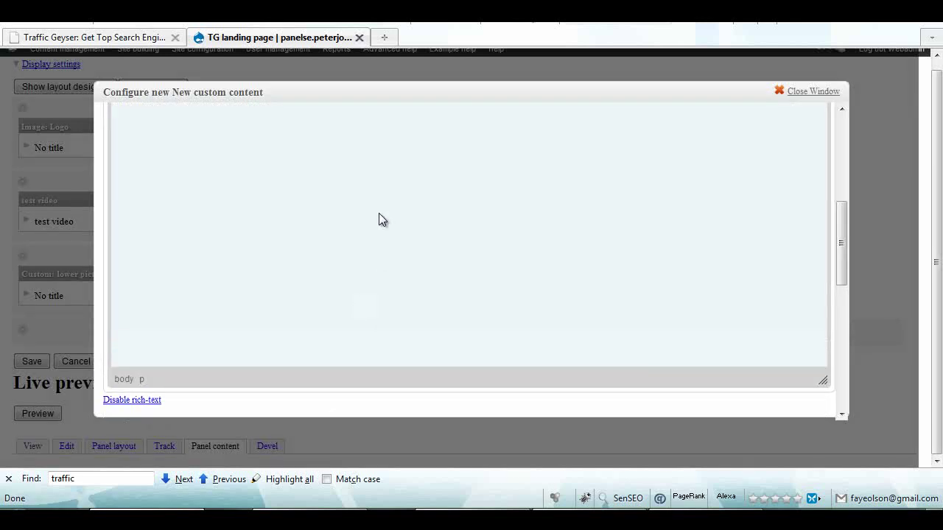
key("Return")
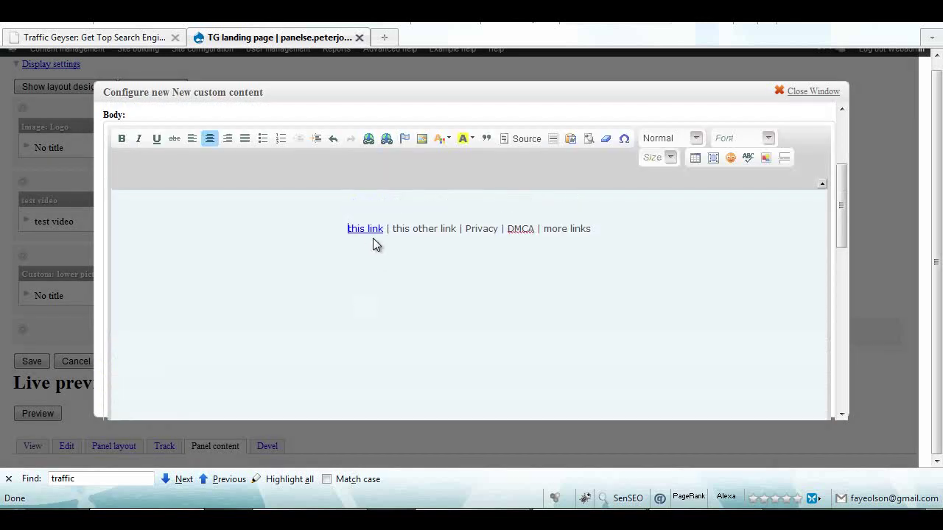
scroll(258, 277, "down", 3)
scroll(258, 277, "down", 5)
left_click(123, 394)
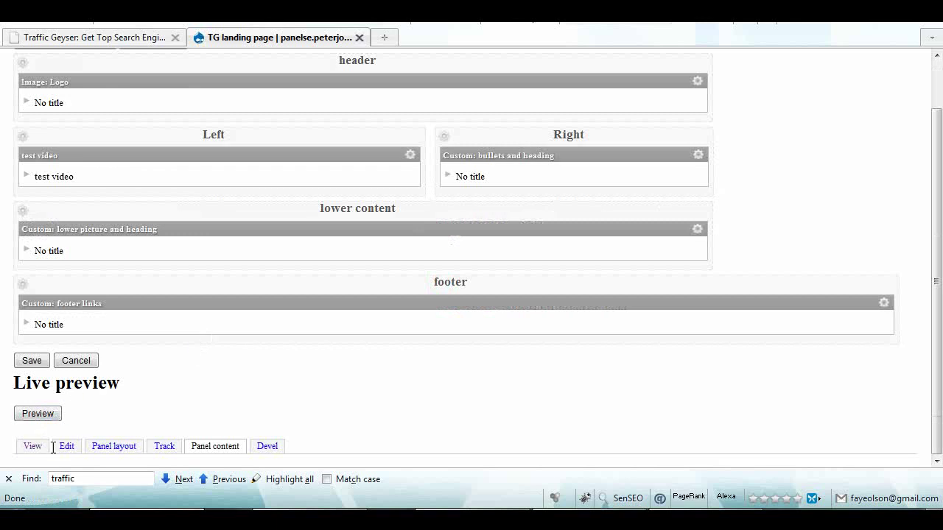
Open the public landing page in a new tab and review it down to the footer links.
middle_click(31, 448)
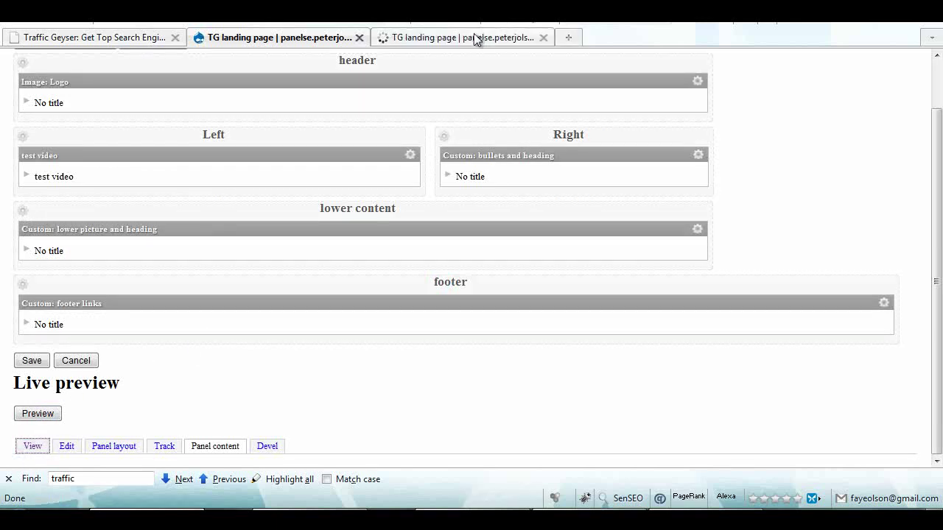
left_click(476, 37)
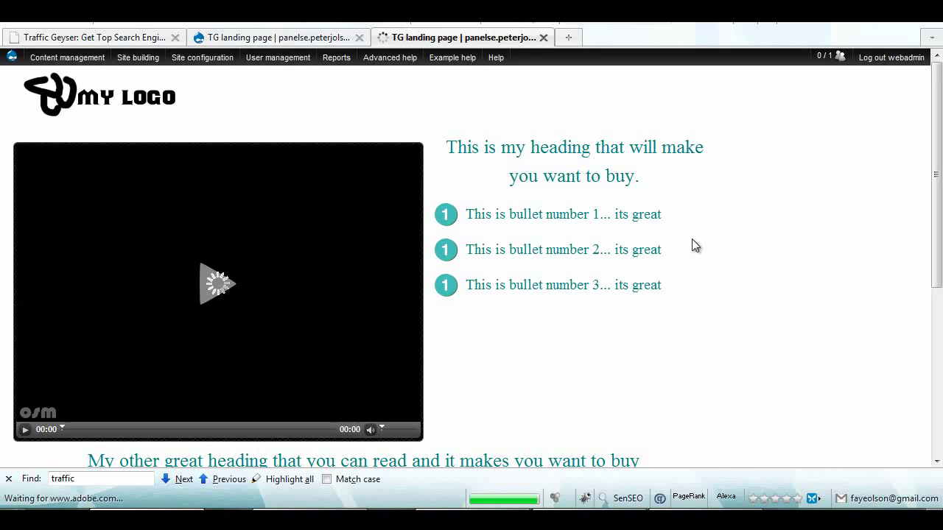
scroll(537, 141, "down", 5)
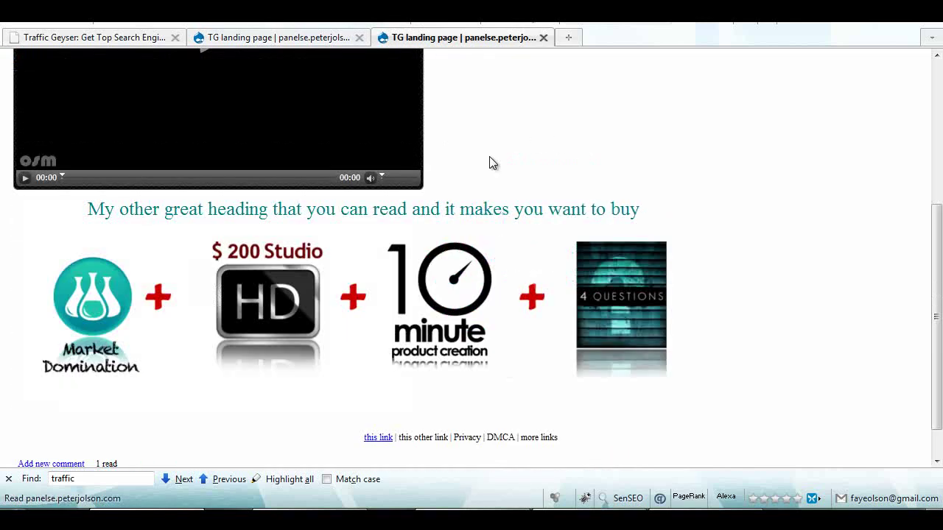
scroll(594, 316, "up", 5)
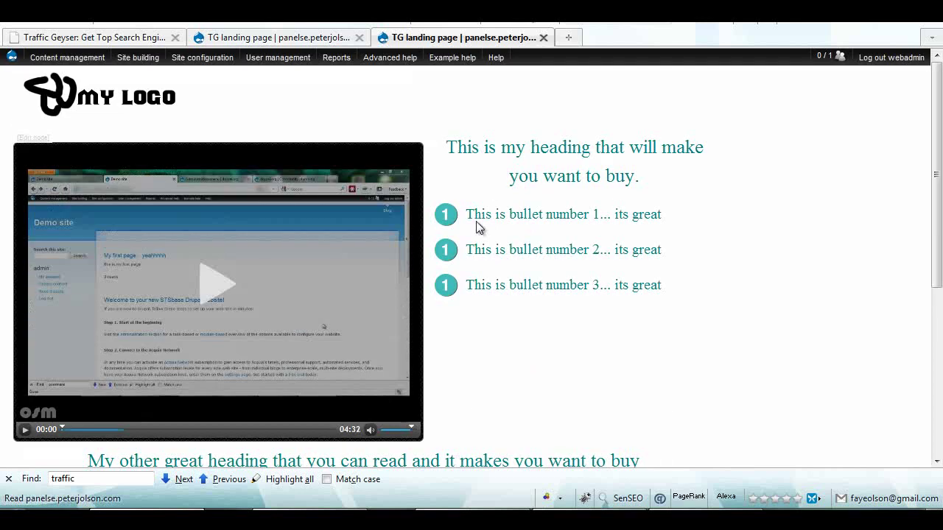
scroll(428, 307, "down", 5)
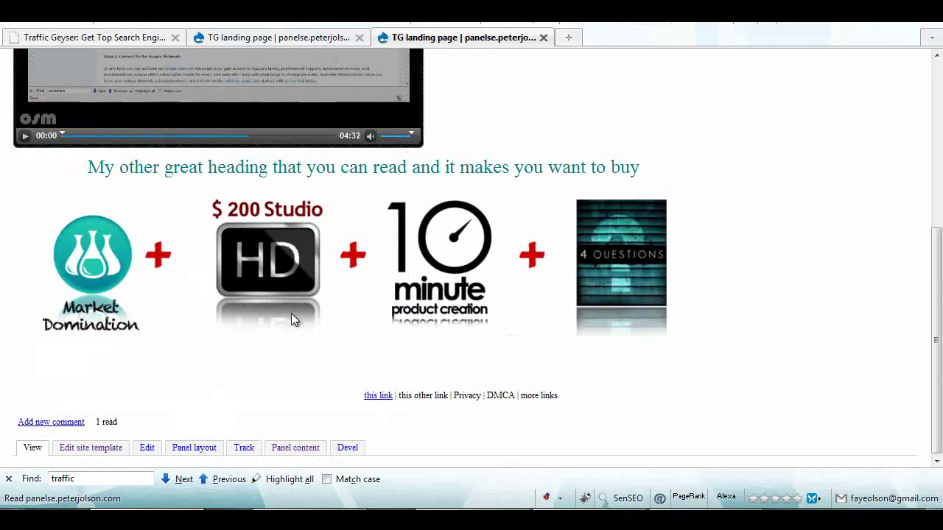
left_click_drag(589, 398, 369, 405)
left_click(470, 366)
scroll(470, 366, "up", 5)
mouse_move(265, 57)
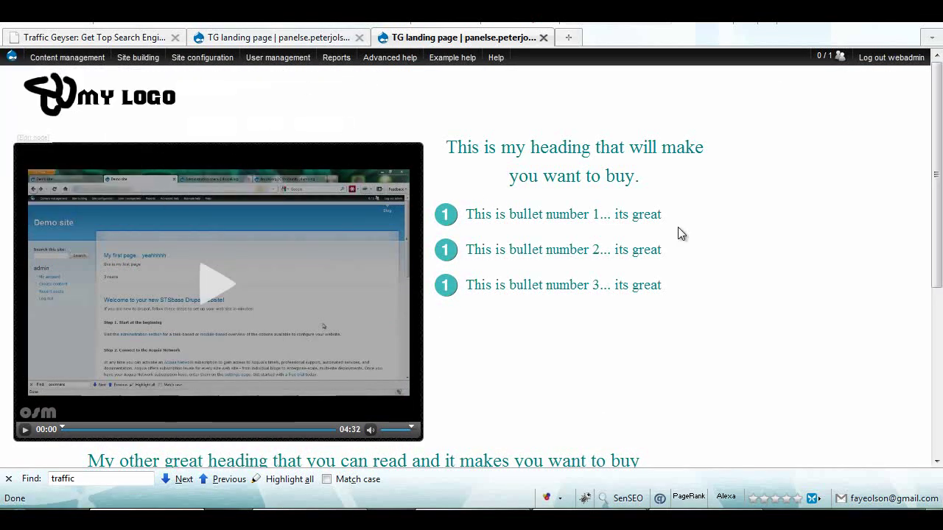
scroll(397, 363, "down", 4)
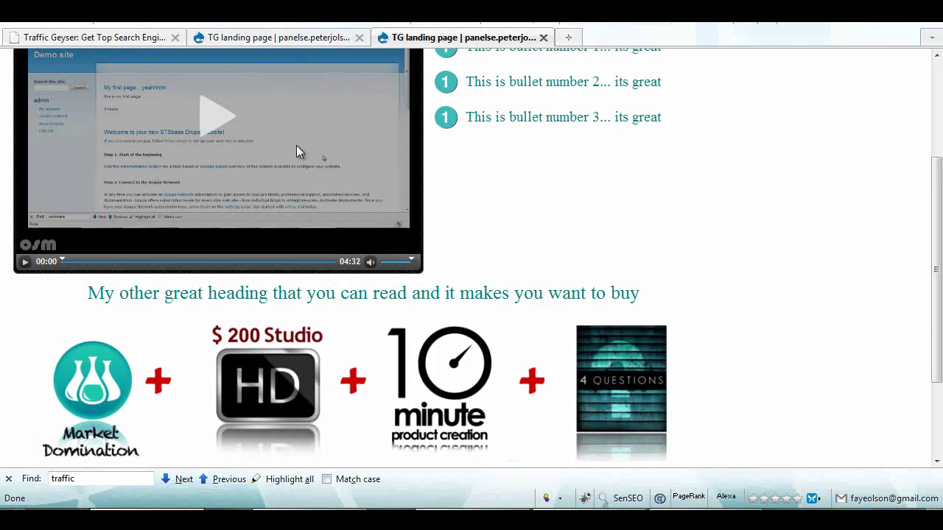
Check the panel content editor, then return to the original Traffic Geyser page.
left_click(290, 37)
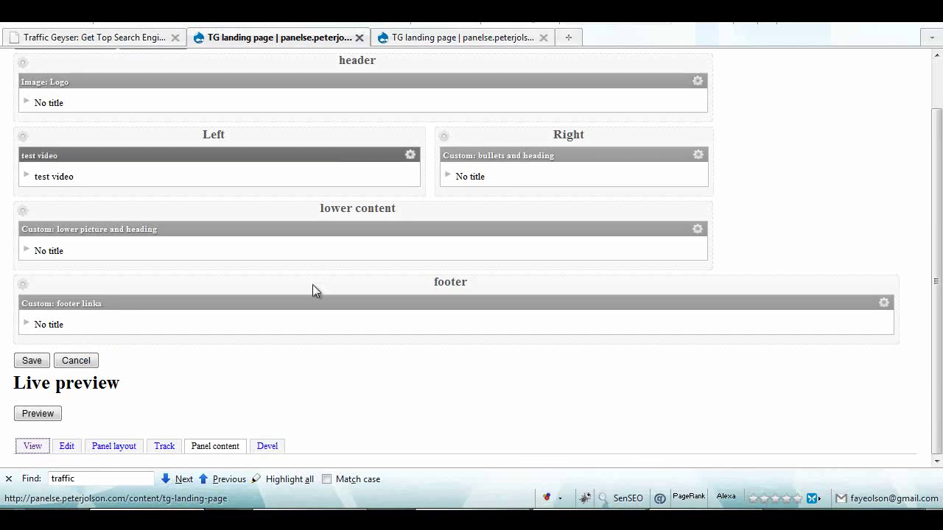
scroll(313, 280, "up", 2)
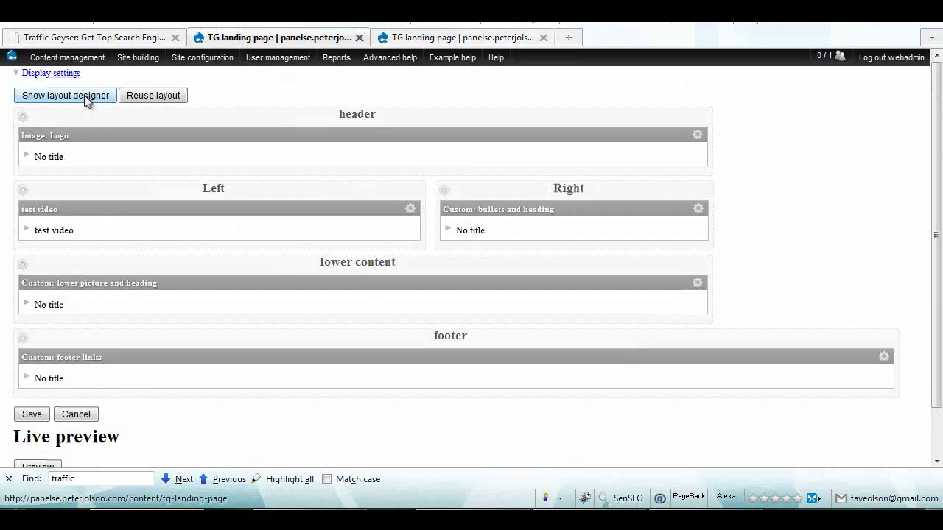
left_click(110, 39)
scroll(294, 251, "up", 5)
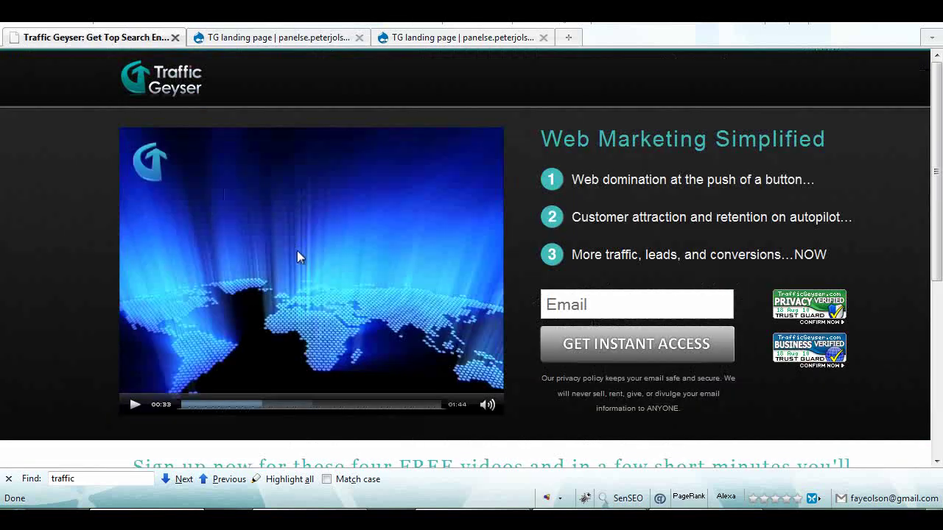
Inspect div#rt-header in Firebug and select its header-bg, #AAAAAA, 78px height style rule.
left_click(556, 501)
left_click(35, 309)
left_click(22, 84)
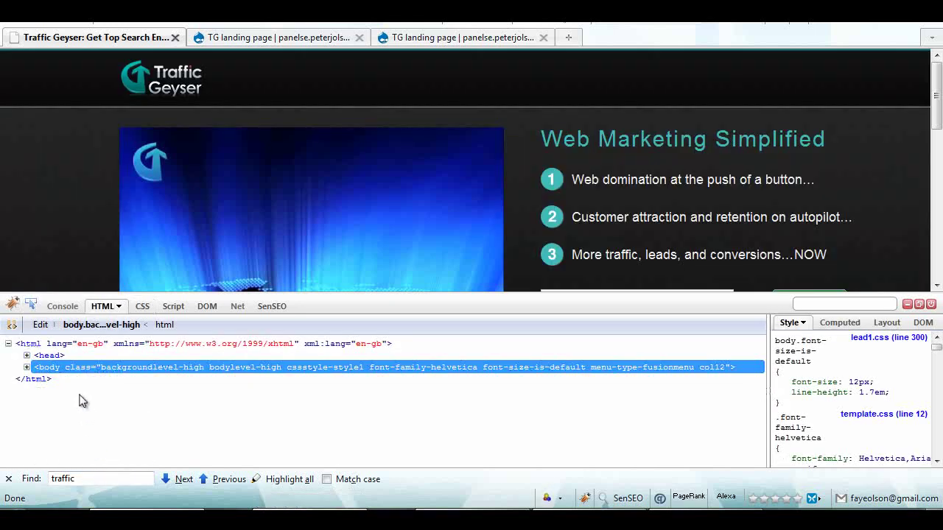
left_click(31, 303)
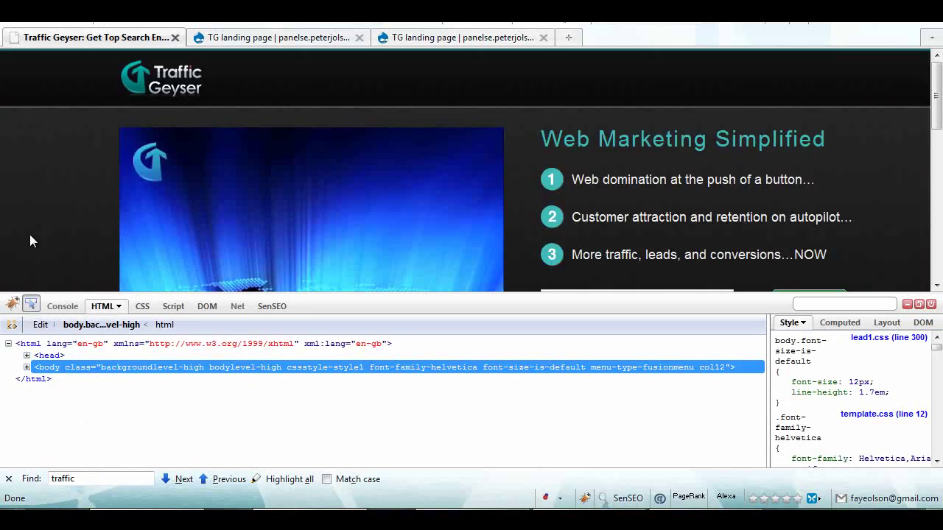
left_click(19, 89)
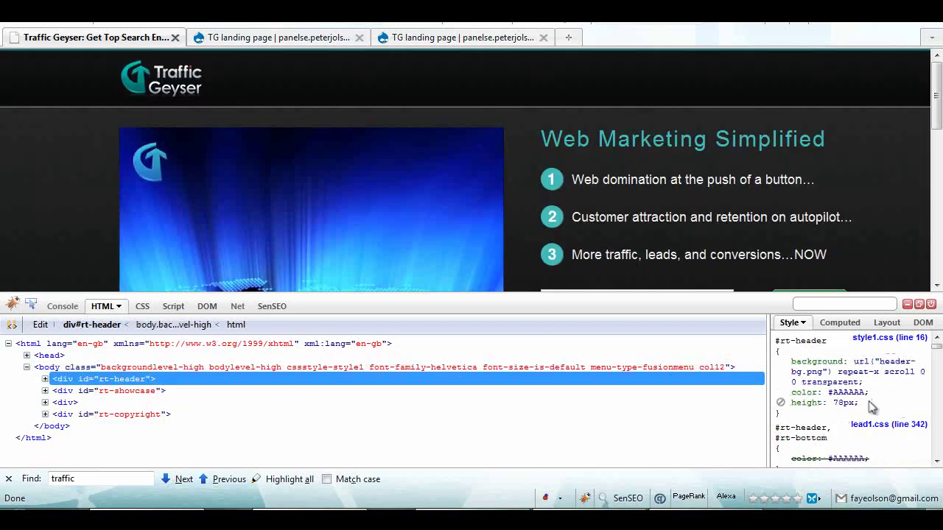
triple_click(876, 362)
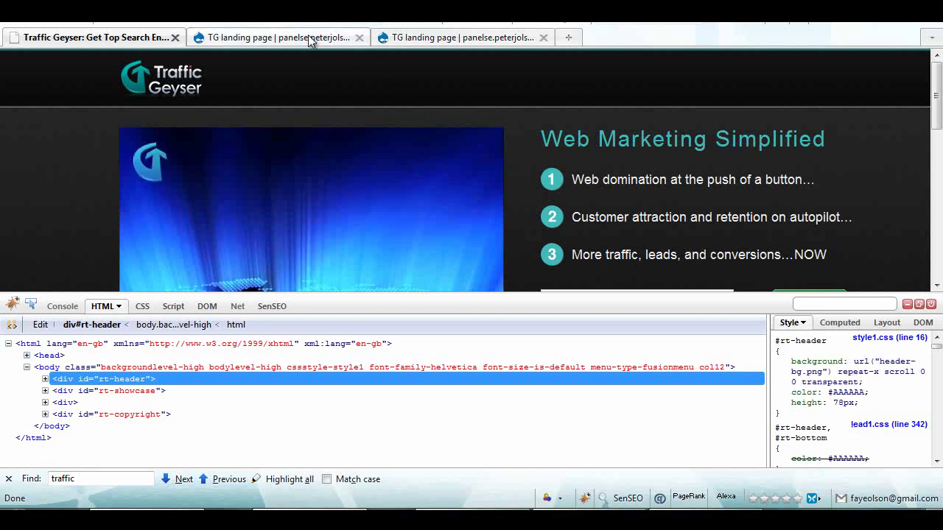
Add a header rule at the end of the notes holding the pasted header background, colour and height.
key("alt+Tab")
key("ctrl+End")
key("Return")
key("Return")
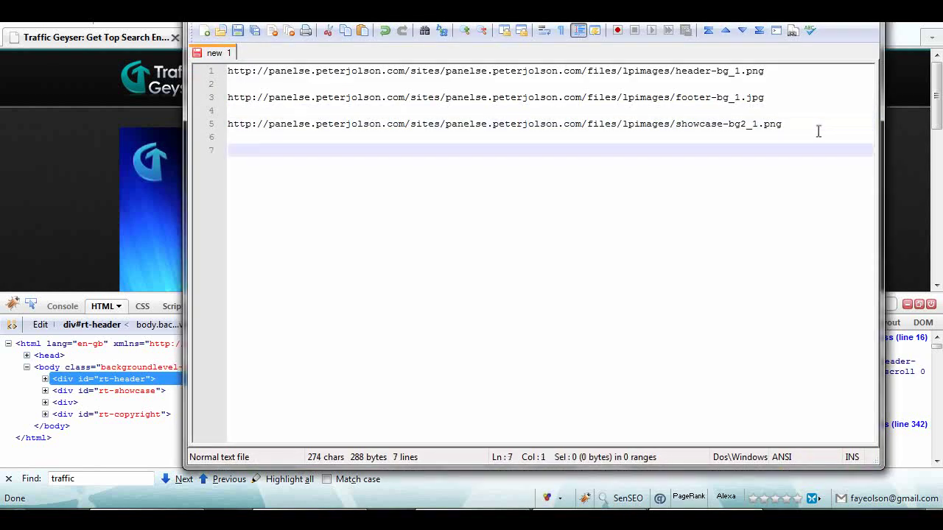
type("heading")
key("BackSpace")
key("BackSpace")
key("BackSpace")
type("er {")
key("Return")
key("Return")
type("}")
key("Up")
type("background:url(\"header-bg.png\") repeat-x scroll 0 0 transparent; color:#AAAAAA; height:78px;")
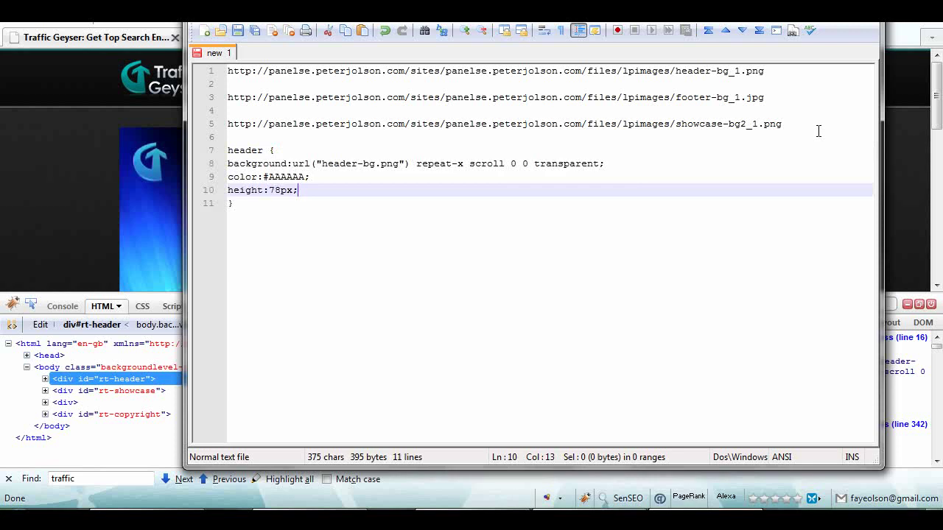
Make the selector '.header' and replace header-bg.png with the full image path.
left_click(229, 150)
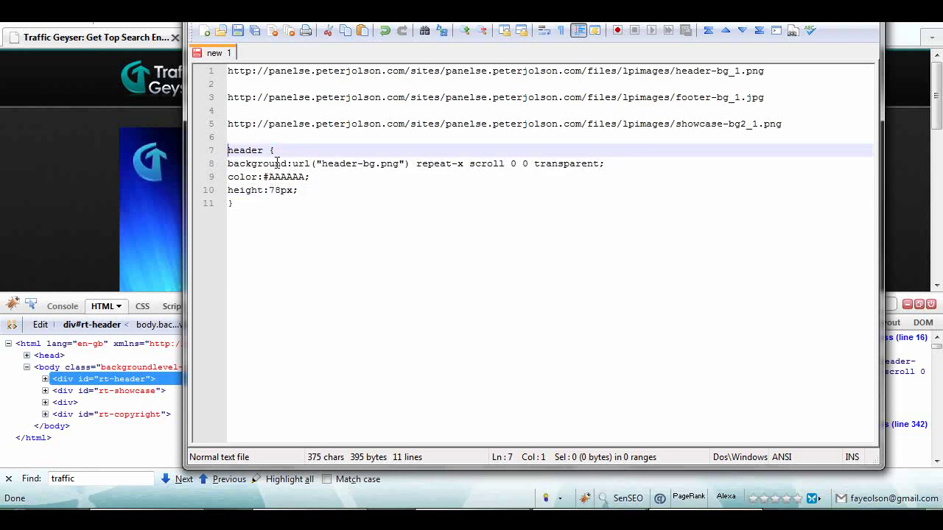
type(".")
left_click_drag(766, 70, 410, 71)
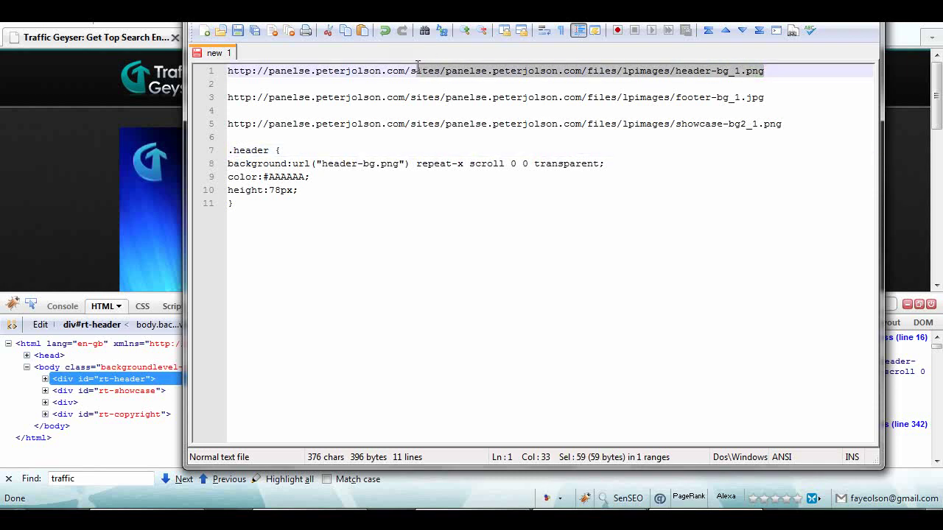
left_click_drag(399, 164, 324, 163)
type("/sites/panelse.peterjolson.com/files/lpimages/header-bg_1.png")
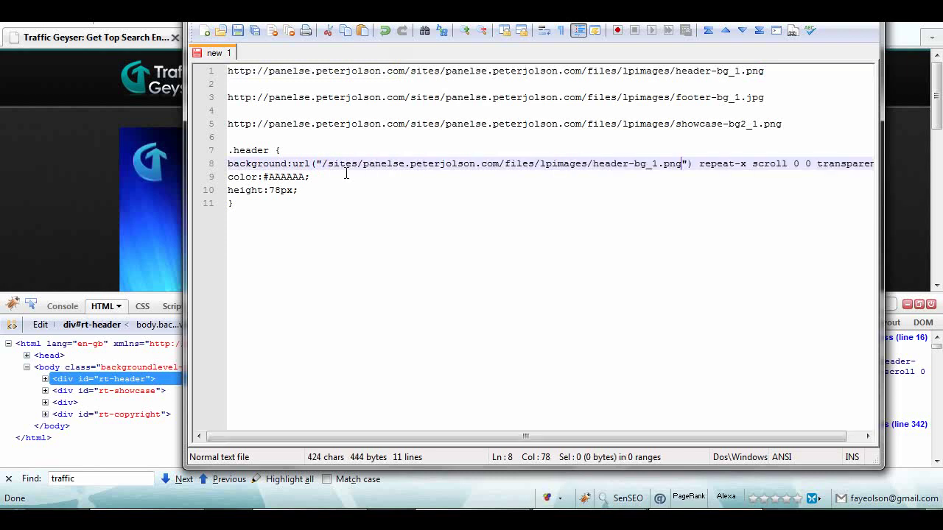
Add an empty '.footer { }' rule below the header rule.
left_click(268, 212)
key("Return")
key("Return")
type(".footer {")
key("Return")
key("Return")
type("}")
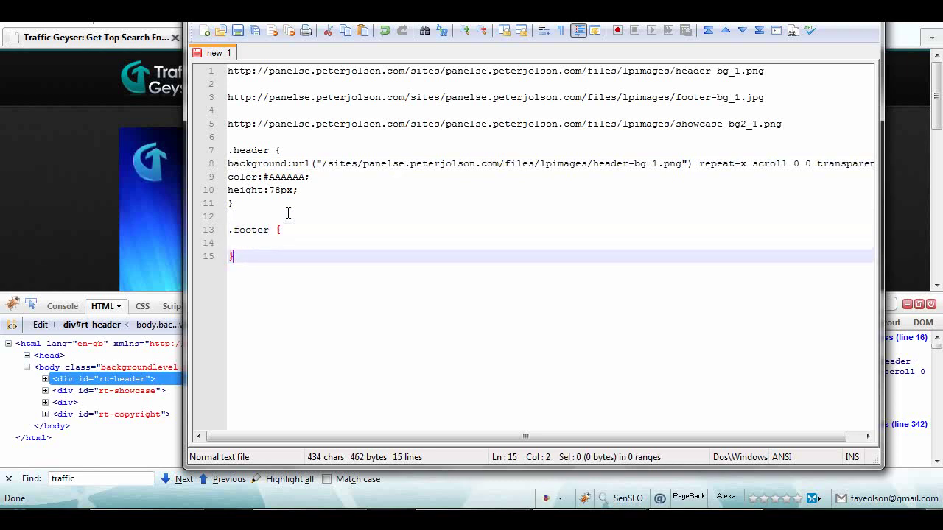
key("Up")
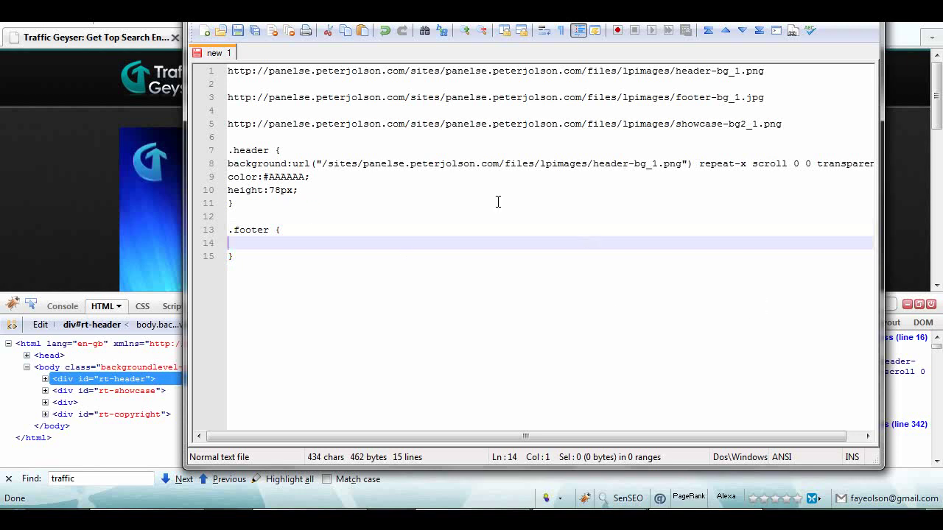
left_click(36, 177)
scroll(37, 199, "down", 10)
Copy the footer's rt-copyright styles into .footer, using the full footer-bg_1.jpg image path.
left_click(31, 299)
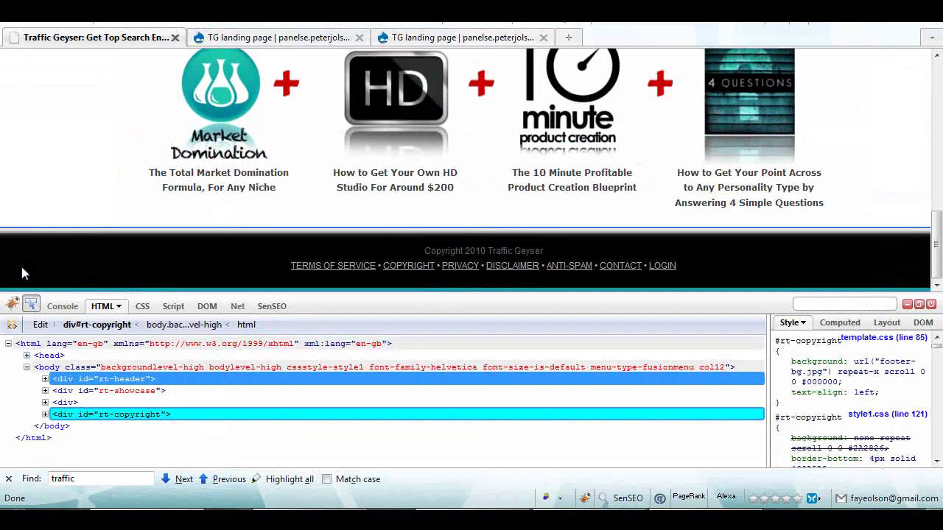
left_click(23, 271)
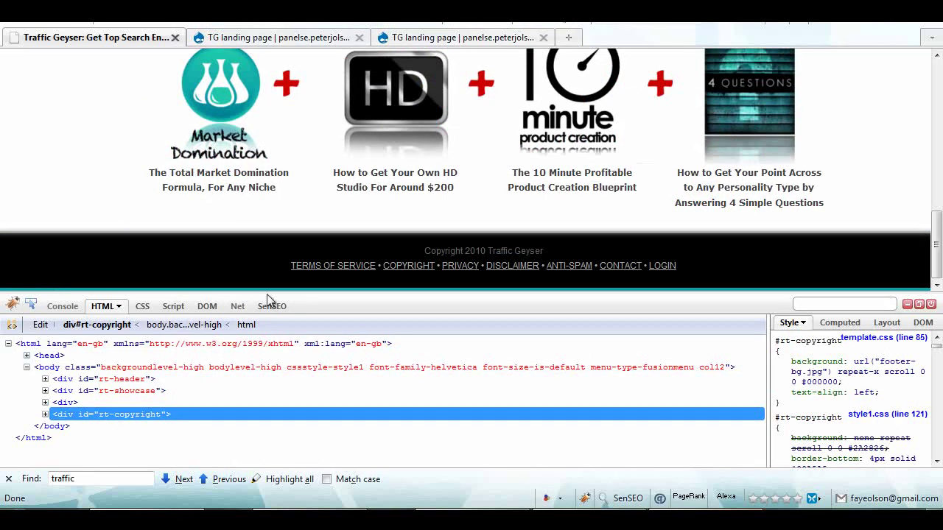
left_click_drag(842, 381, 790, 361)
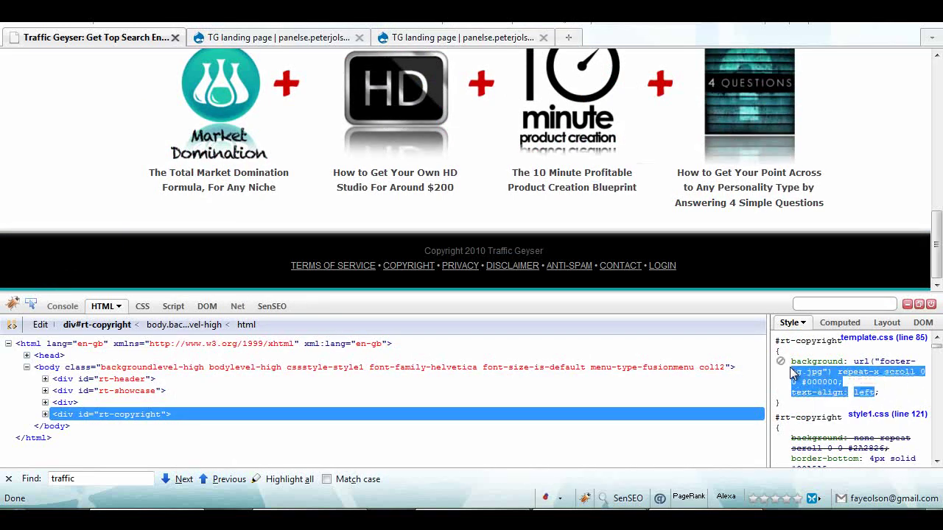
key("ctrl+c")
key("alt+Tab")
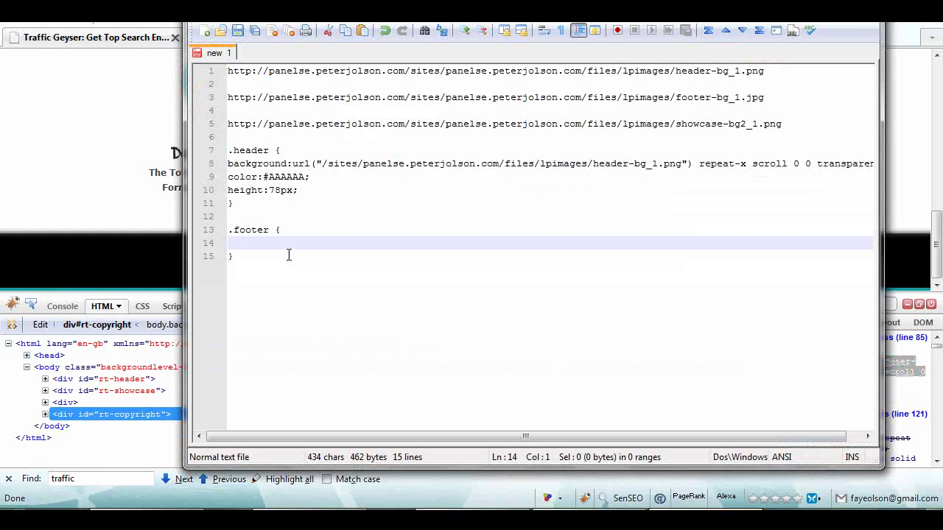
key("ctrl+v")
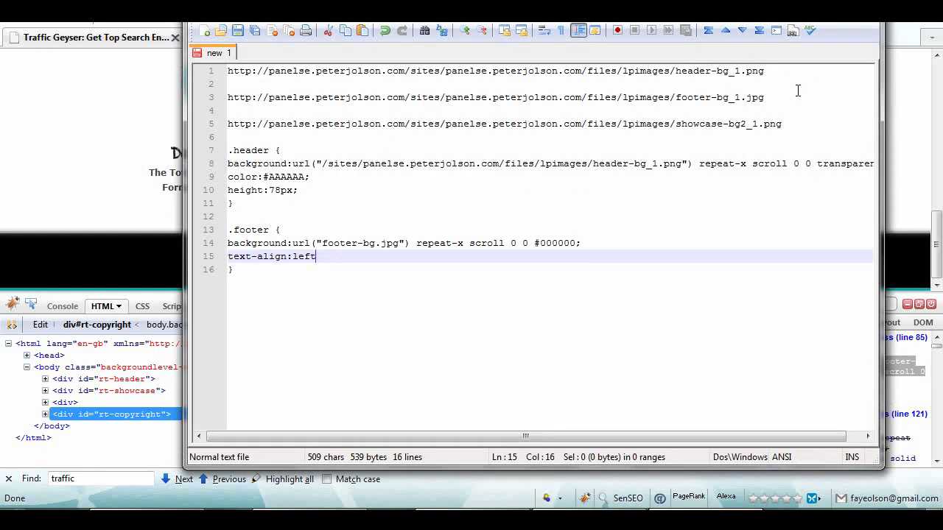
left_click_drag(770, 96, 410, 96)
left_click_drag(322, 244, 399, 243)
key("ctrl+v")
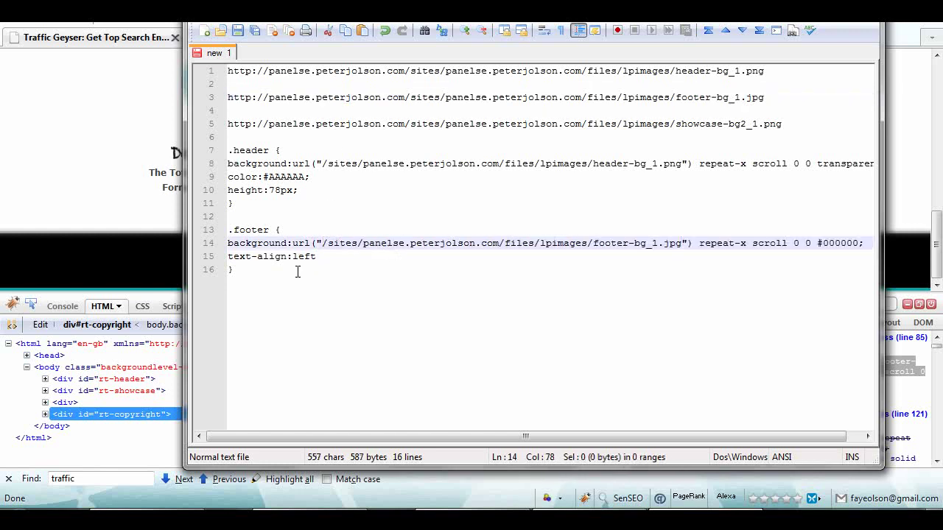
Add an empty '.topcontent { }' rule below the footer rule.
left_click(315, 279)
key("Return")
key("Return")
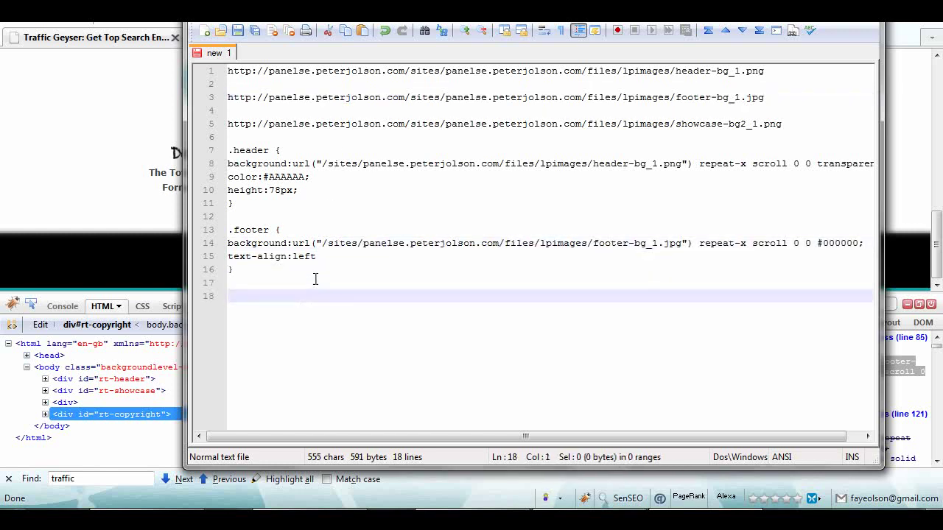
type(".topcontent ")
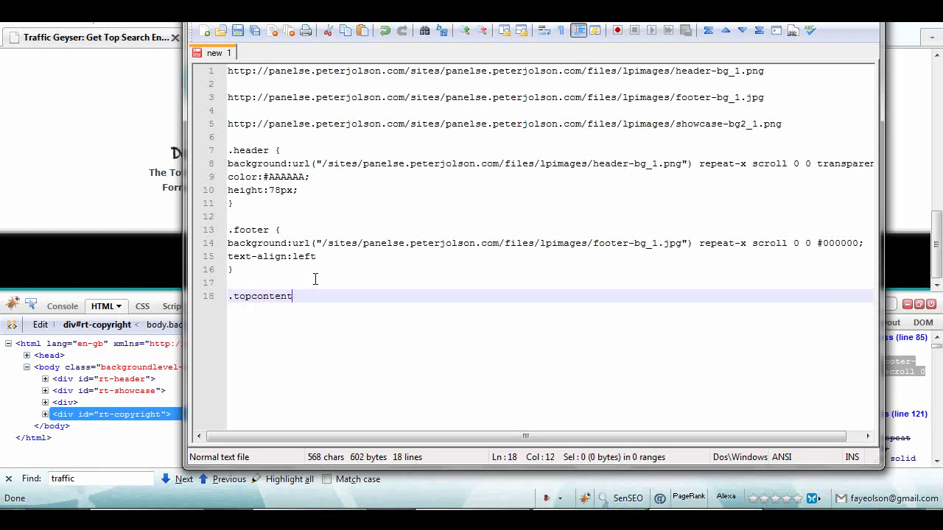
type("{")
key("Return")
key("Return")
type("}")
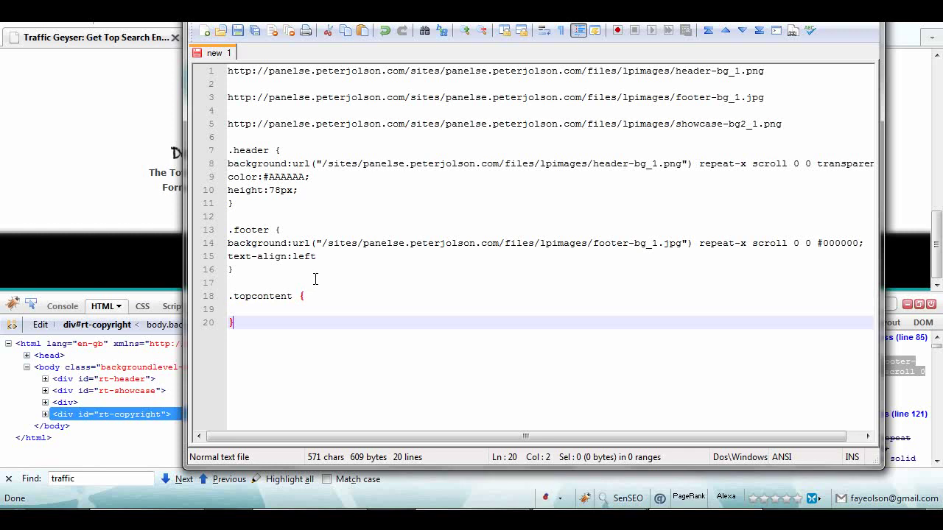
key("Up")
Copy the showcase background and colour into .topcontent with the full showcase-bg2_1.png path.
left_click(65, 280)
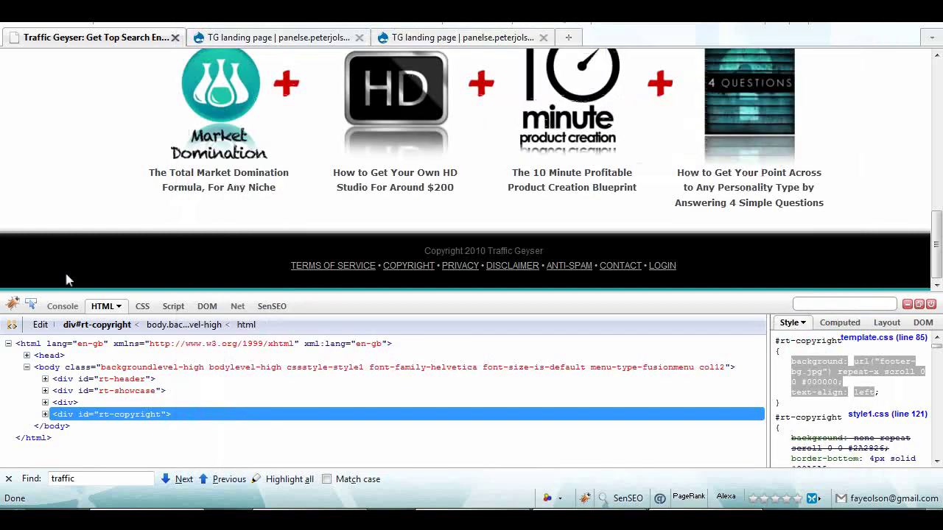
key("F5")
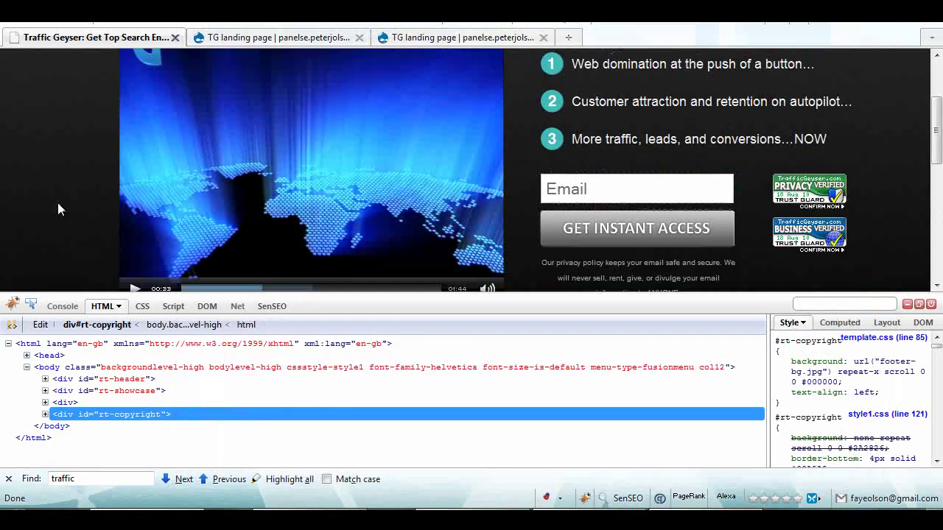
left_click(30, 305)
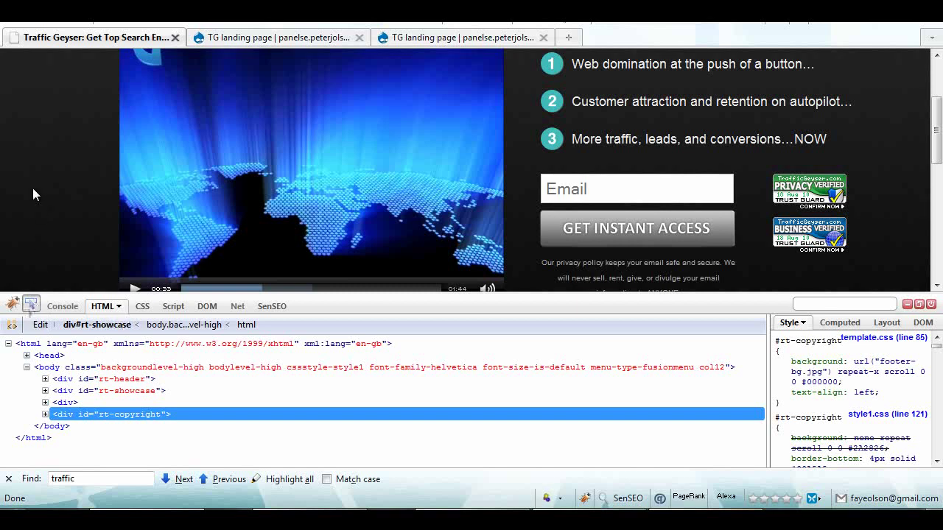
left_click(37, 160)
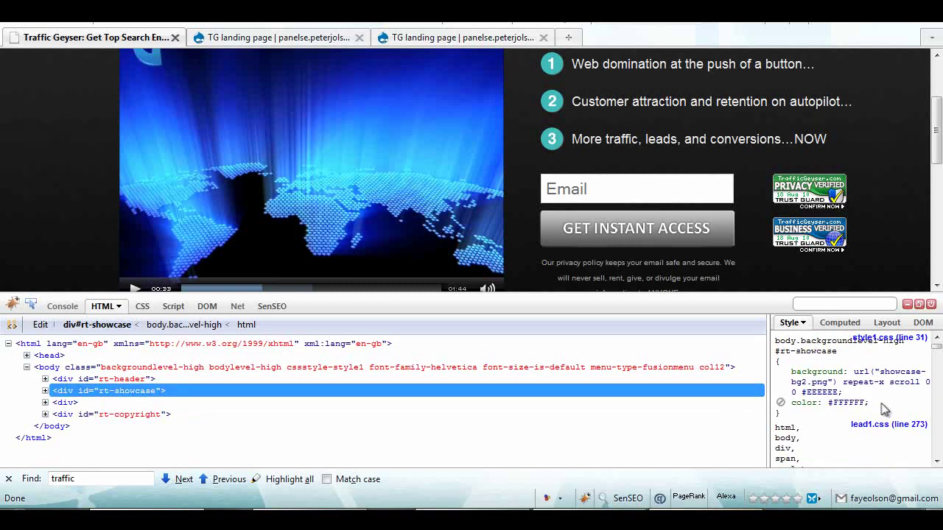
left_click_drag(871, 404, 786, 380)
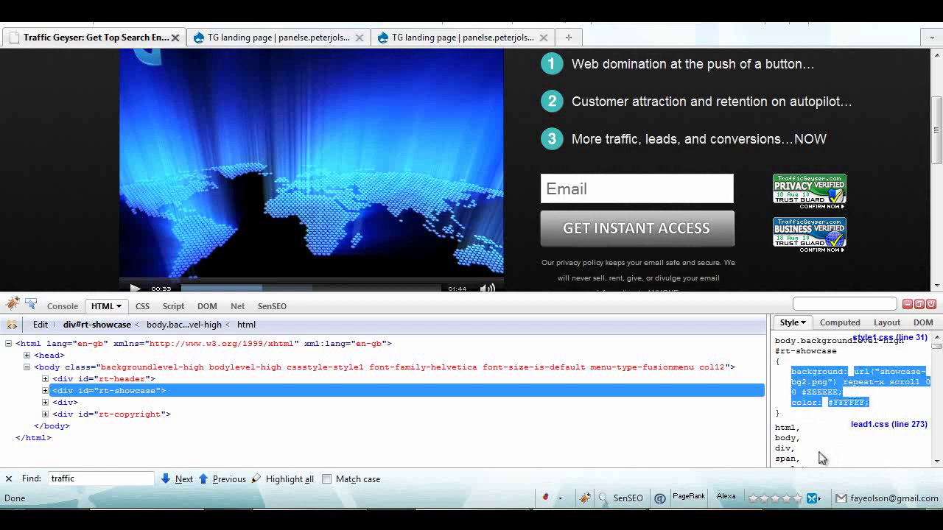
key("alt+Tab")
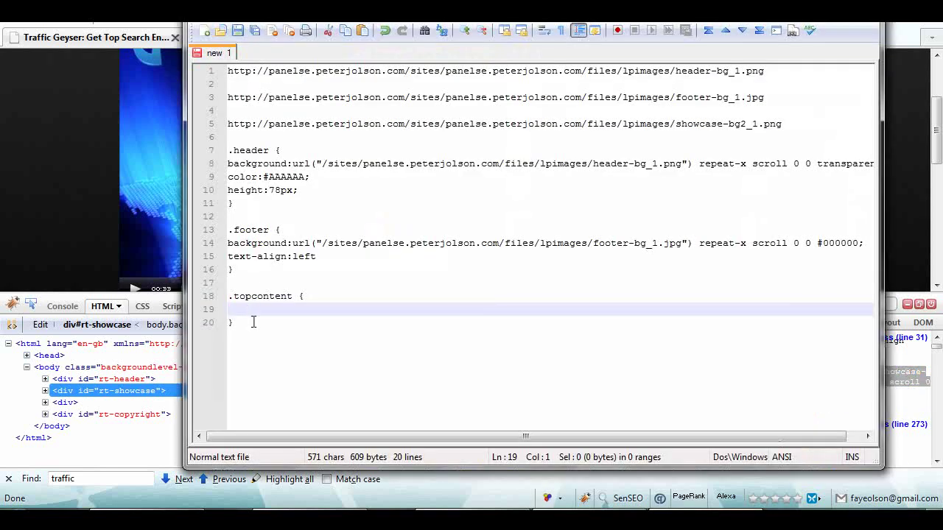
type("background:url(\"showcase-bg2.png\") repeat-x scroll 0 0 #EEEEEE; color:#FFFFFF;")
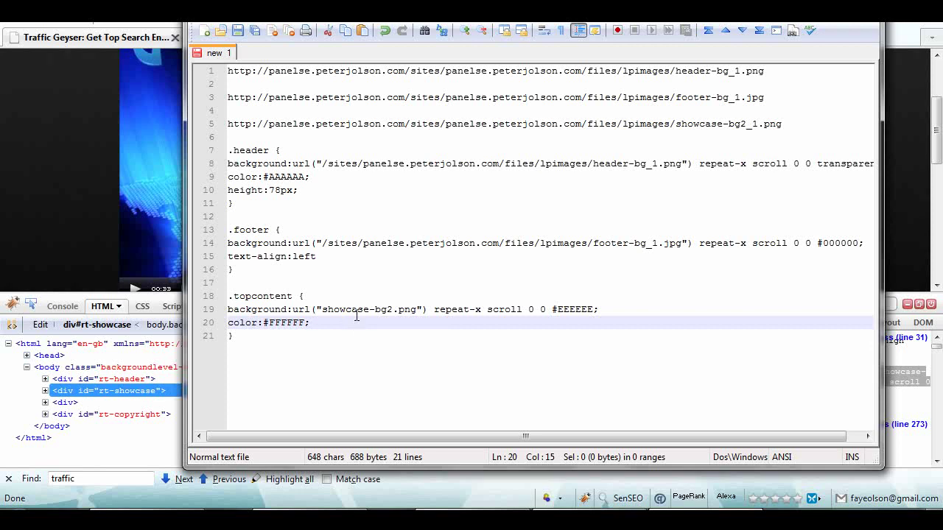
left_click_drag(788, 122, 413, 129)
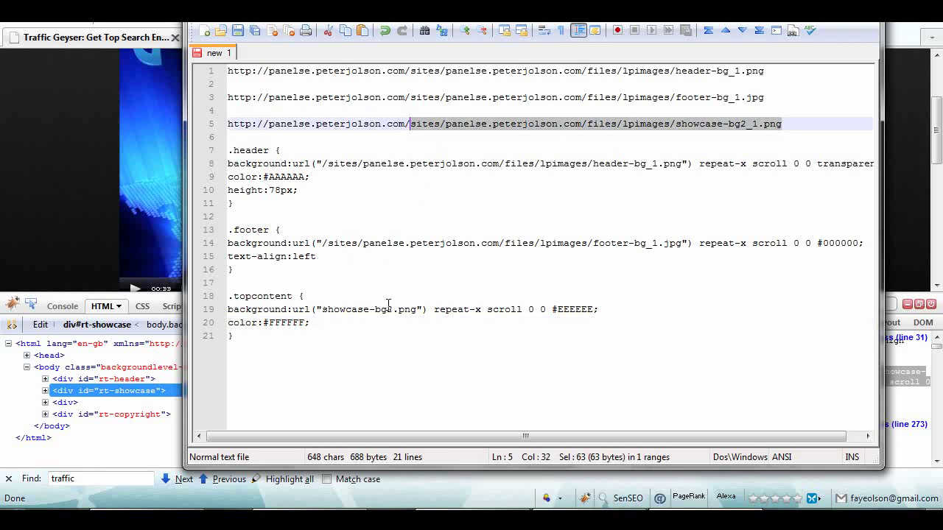
left_click_drag(322, 310, 418, 311)
type("/sites/panelse.peterjolson.com/files/lpimages/showcase-bg2_1.png")
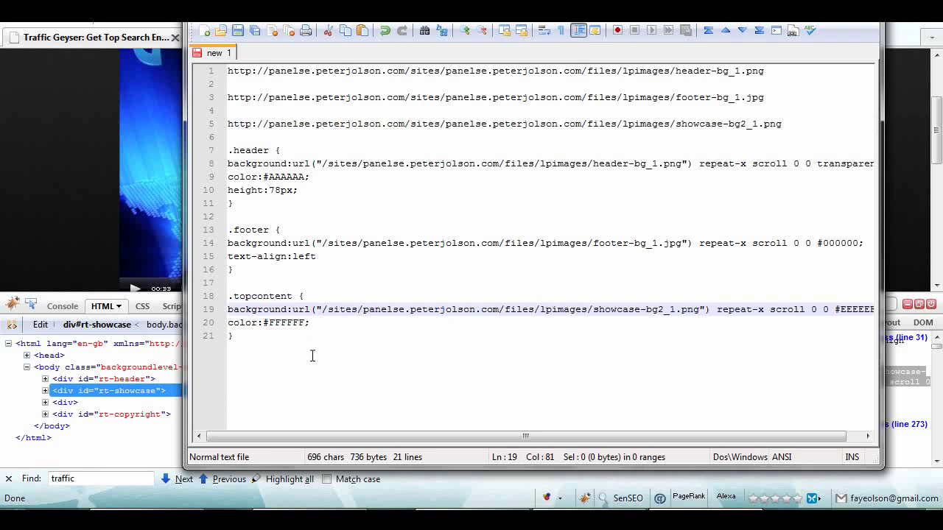
Add 'width:100%' to the .header rule after its height.
left_click(324, 189)
key("Return")
type("width")
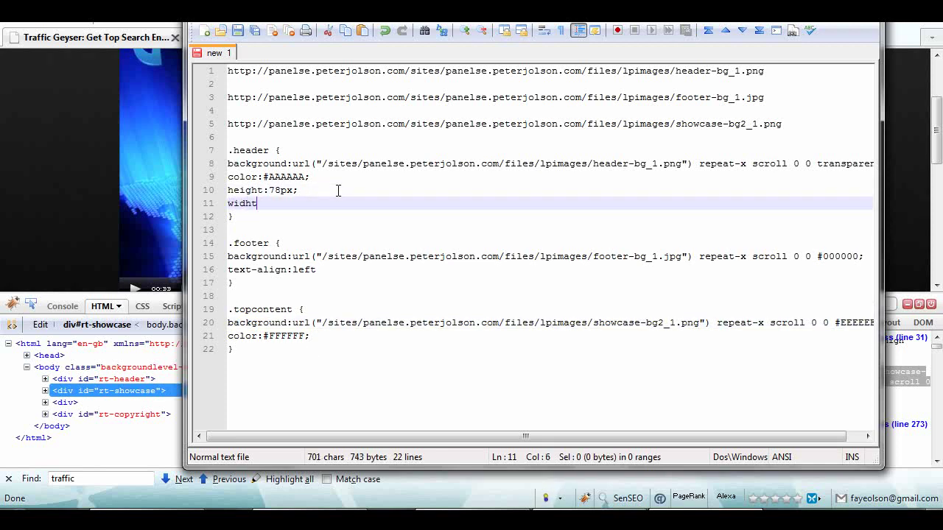
type(":100%")
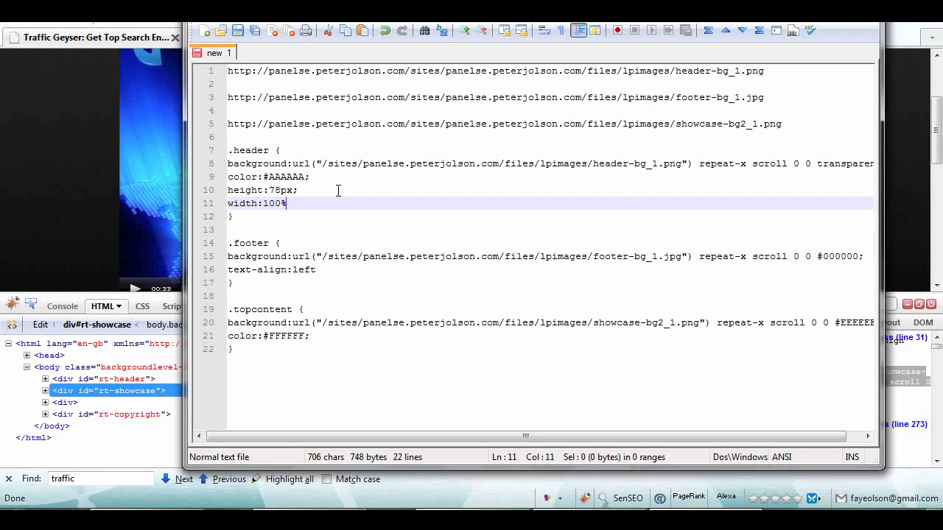
key("Return")
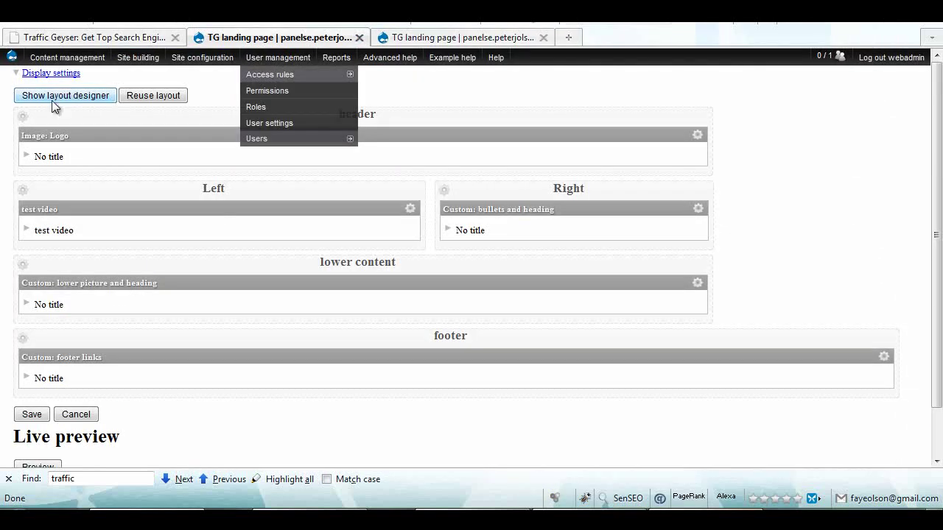
Show the layout designer and give the top row the CSS class header.
left_click(58, 96)
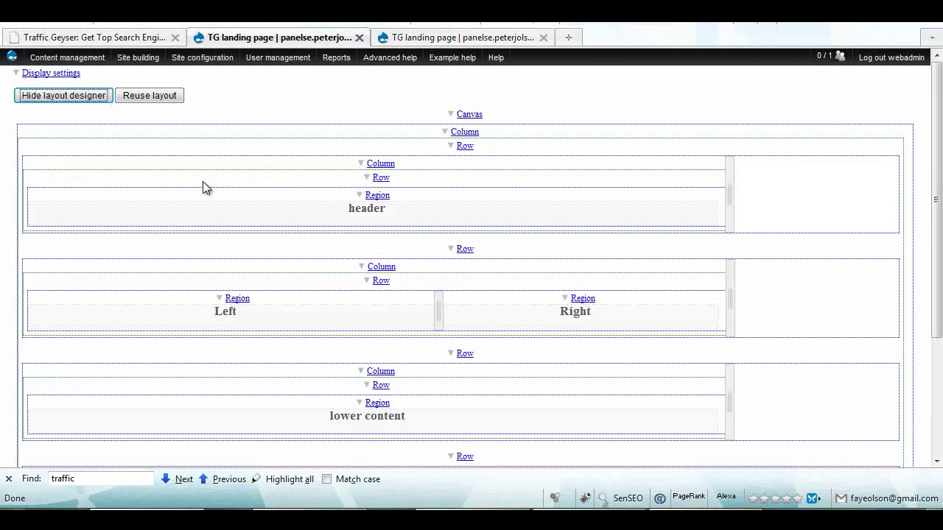
left_click(466, 146)
left_click(478, 159)
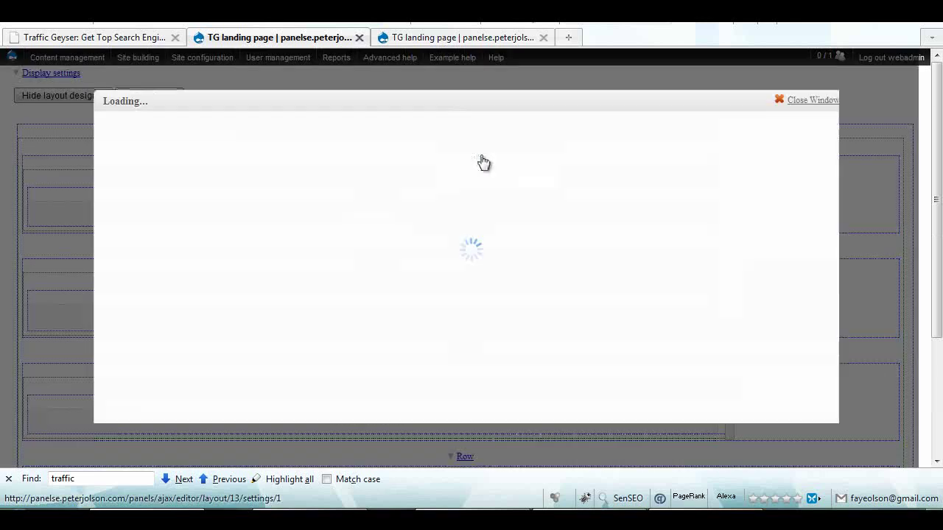
left_click(230, 226)
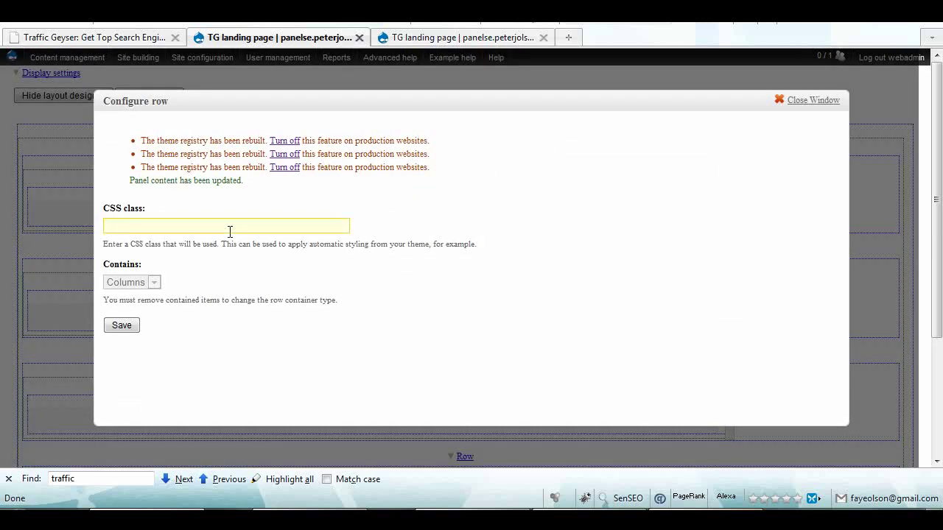
type("header")
left_click(121, 324)
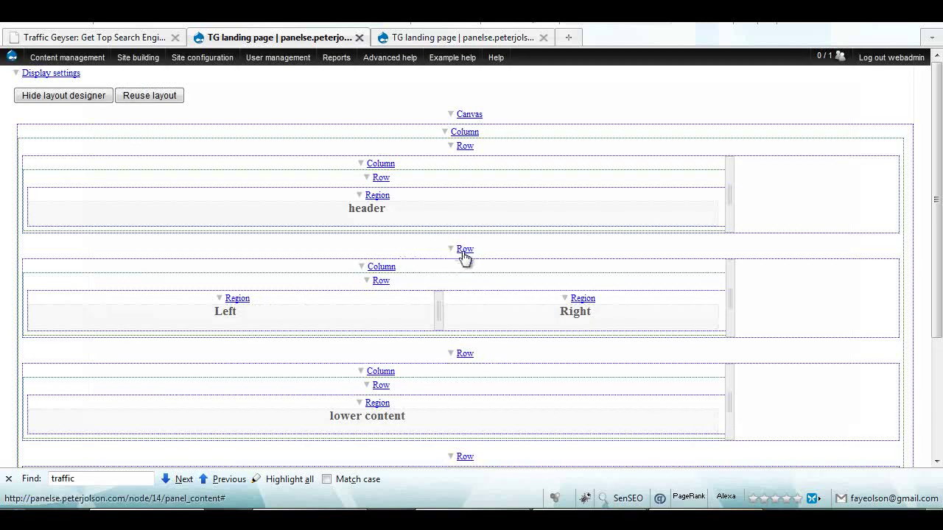
Save the topcontent class on the second row, leaving the lower content row unchanged.
left_click(465, 250)
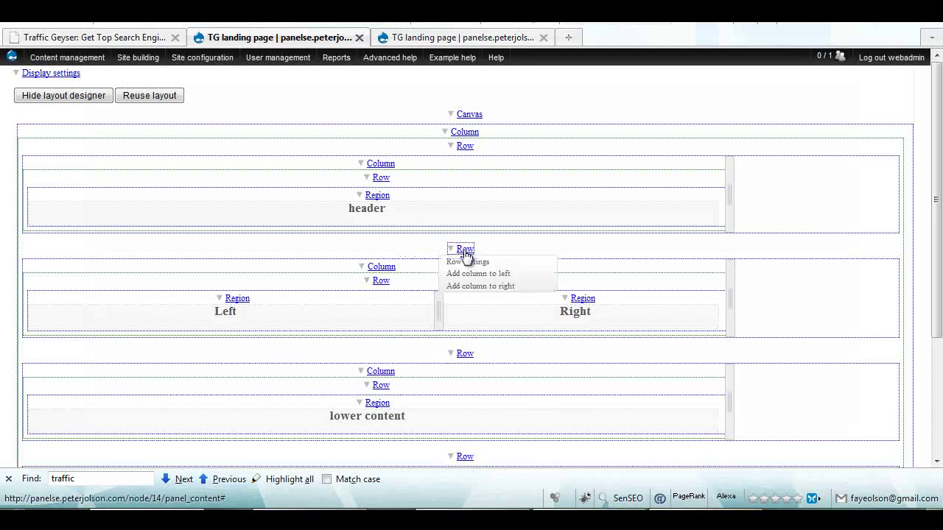
left_click(470, 263)
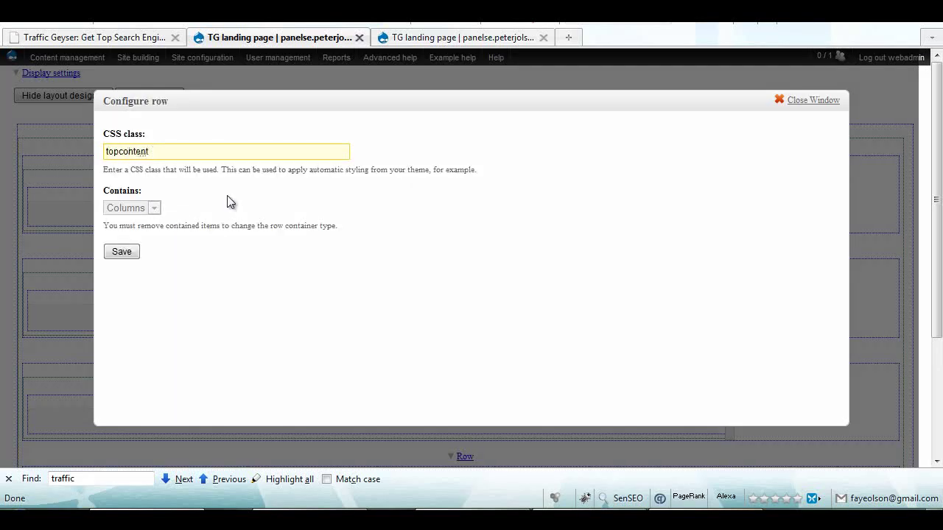
left_click(122, 253)
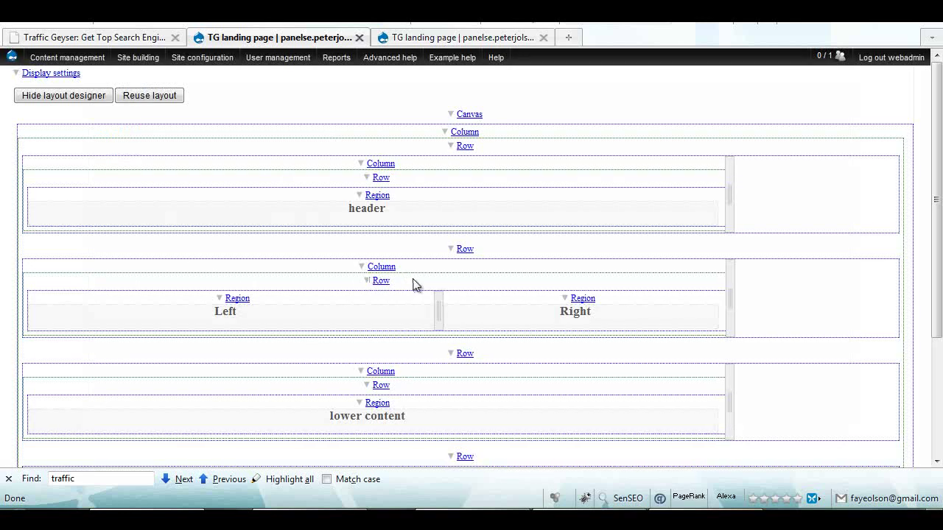
scroll(412, 284, "down", 4)
left_click(465, 187)
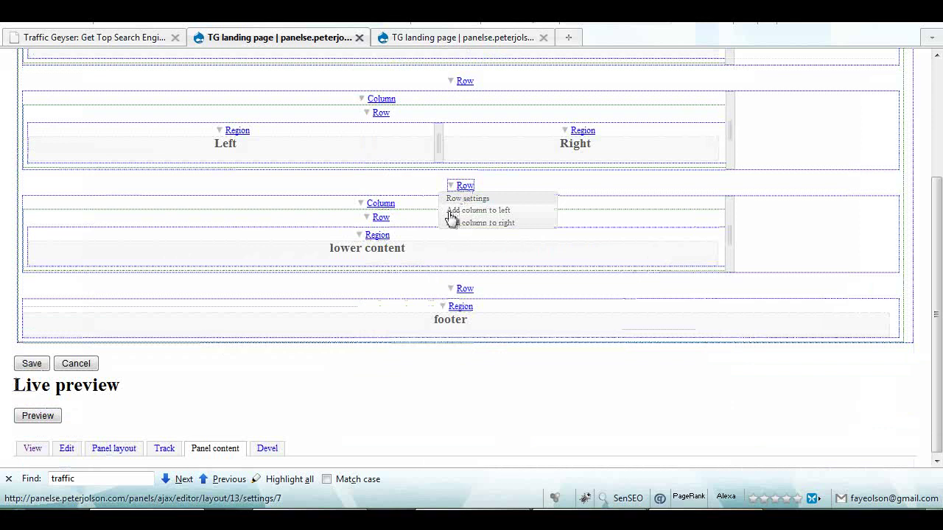
left_click(467, 199)
left_click(808, 101)
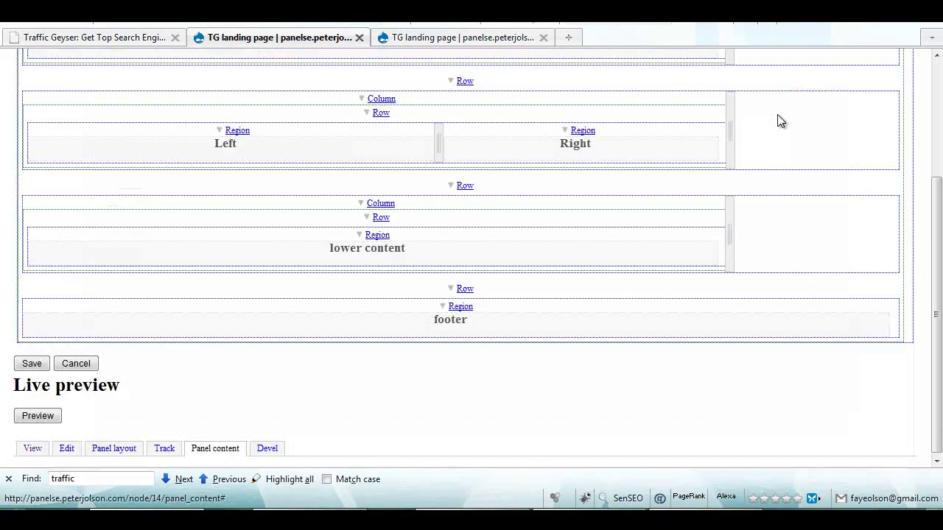
Give the footer row the CSS class footer and save it.
left_click(465, 289)
left_click(471, 302)
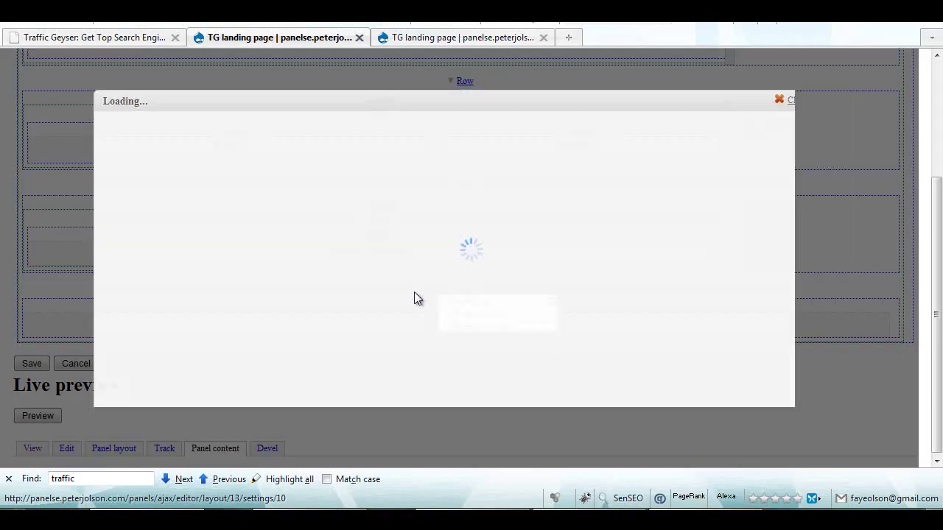
left_click(177, 148)
type("footer")
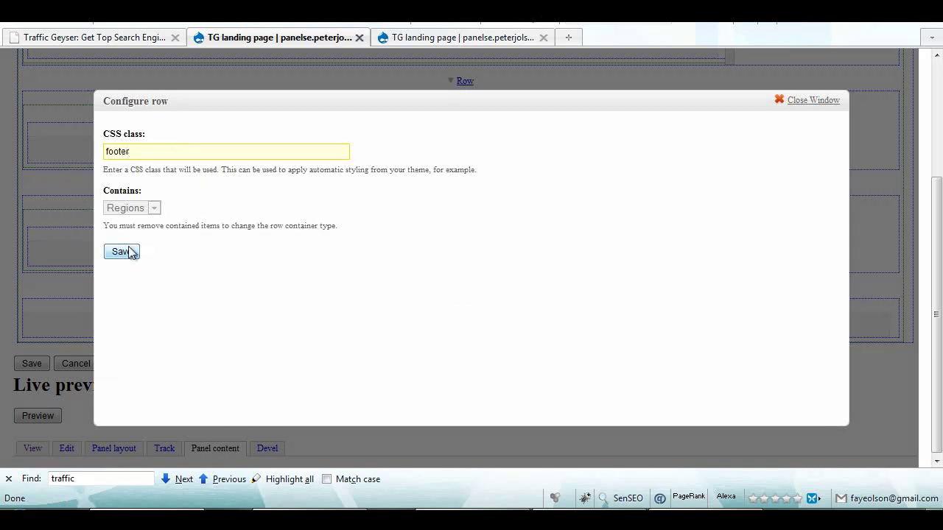
left_click(126, 251)
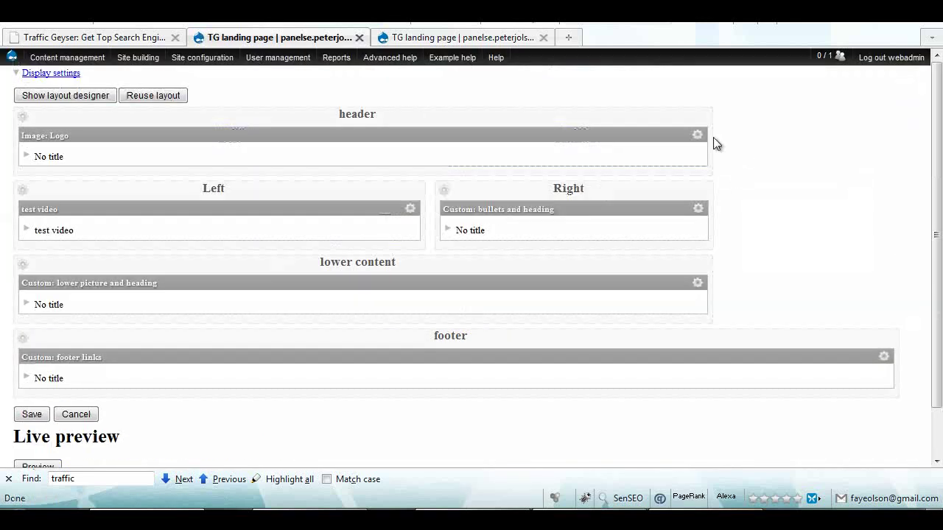
Add a new custom content pane titled 'css' to the header region.
left_click(22, 117)
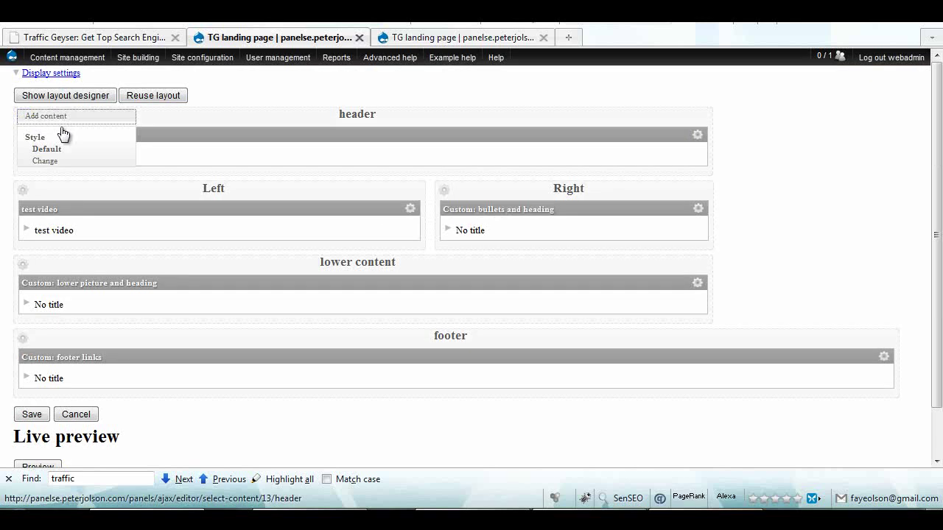
left_click(52, 116)
left_click(154, 267)
left_click(187, 126)
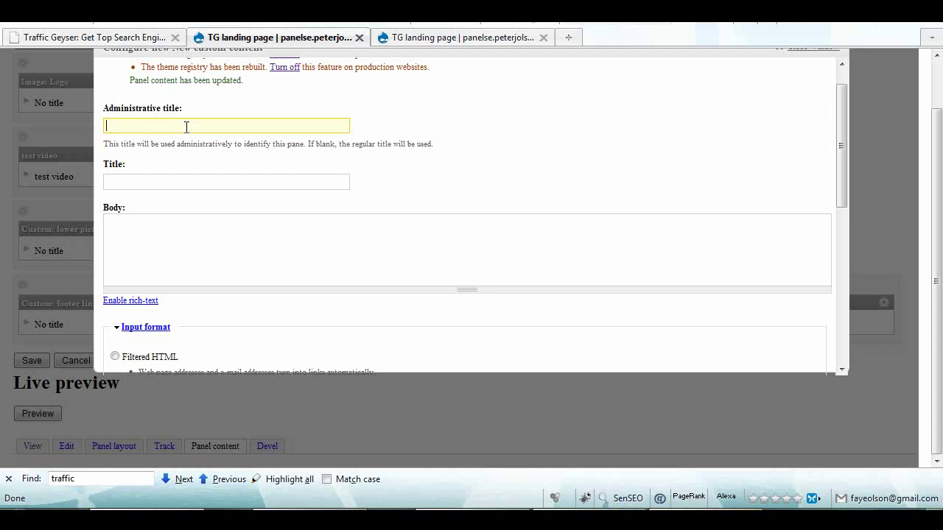
type("css")
key("Tab")
key("Tab")
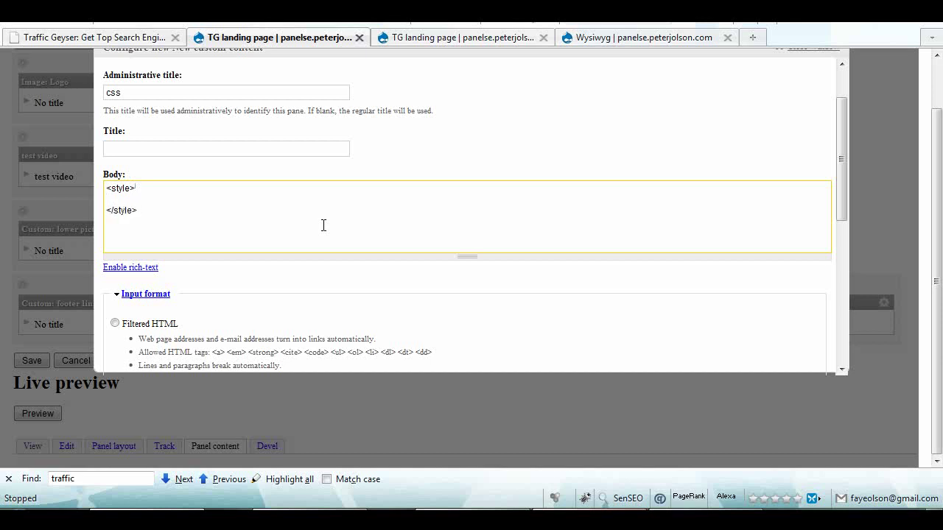
Paste the .header, .footer and .topcontent rules into the css pane, finish it and save.
key("alt+Tab")
left_click_drag(286, 413, 222, 150)
key("ctrl+c")
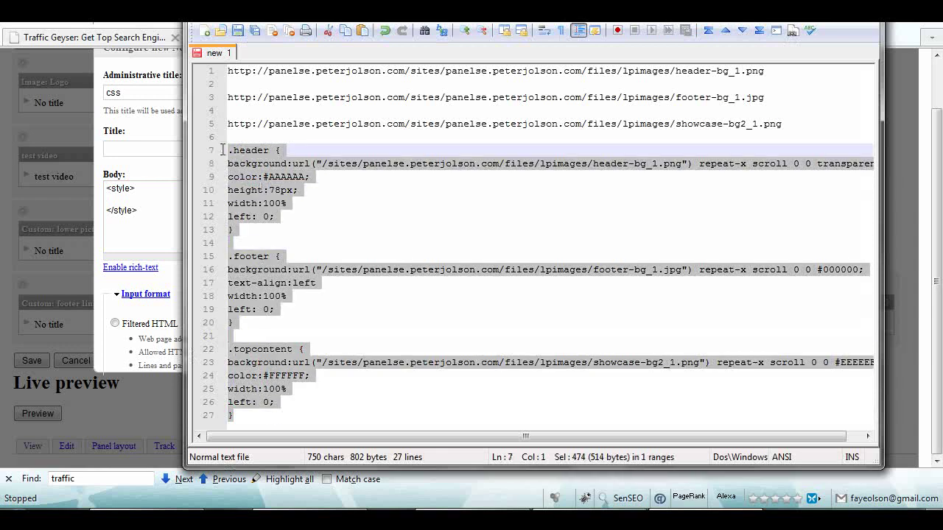
left_click(134, 200)
key("ctrl+v")
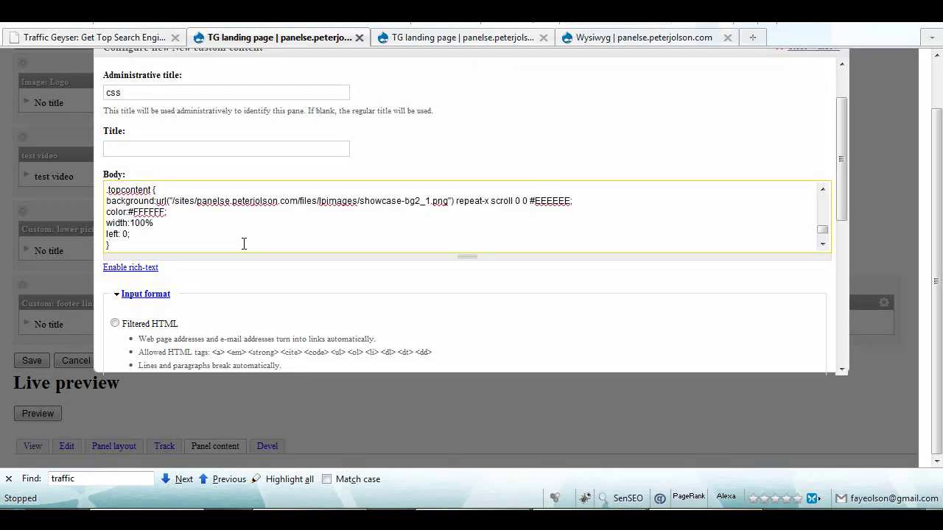
scroll(246, 240, "down", 1)
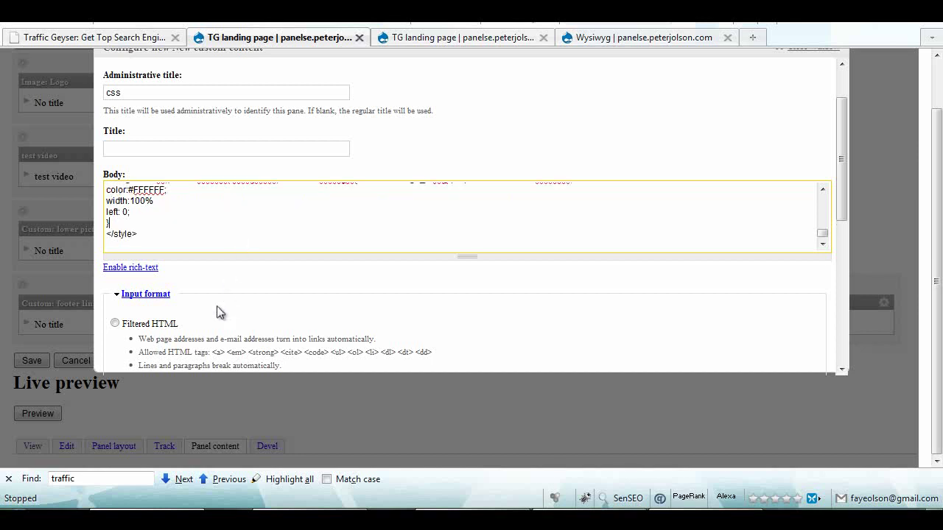
scroll(217, 303, "down", 1)
scroll(172, 305, "down", 9)
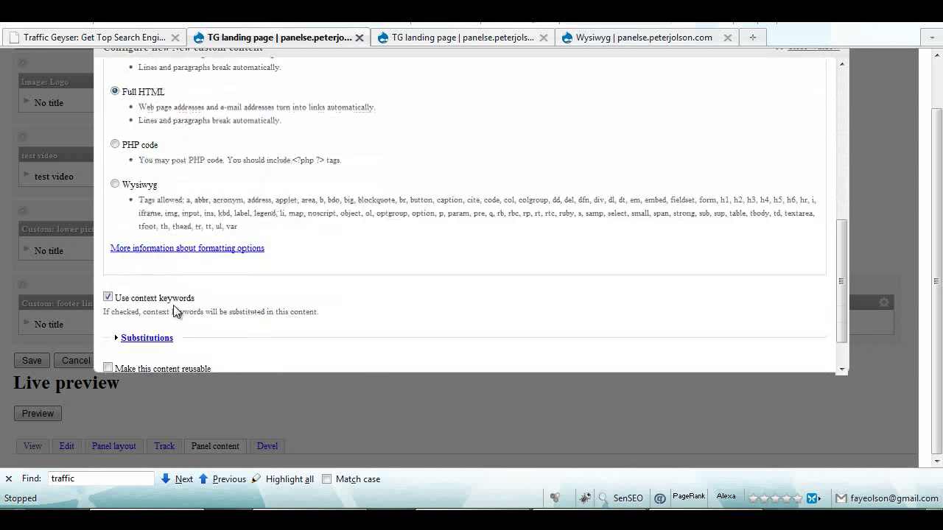
left_click(125, 349)
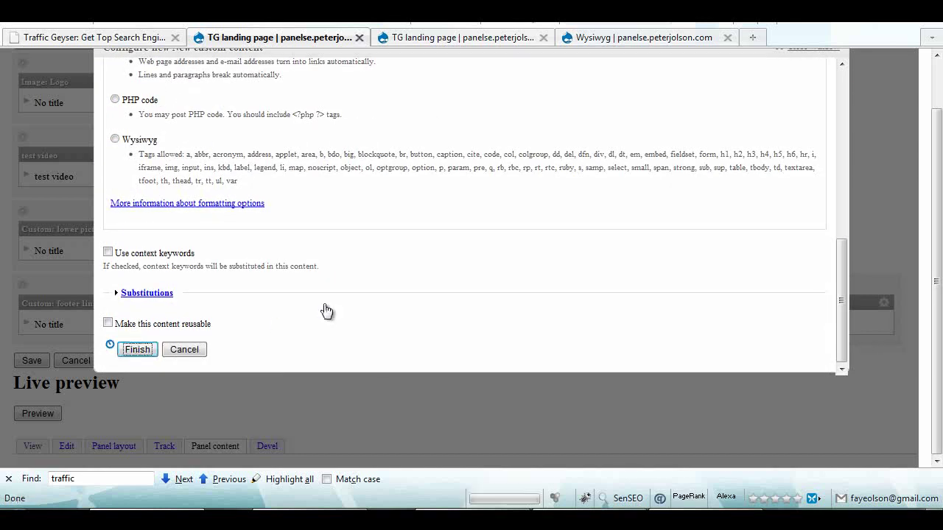
left_click(30, 416)
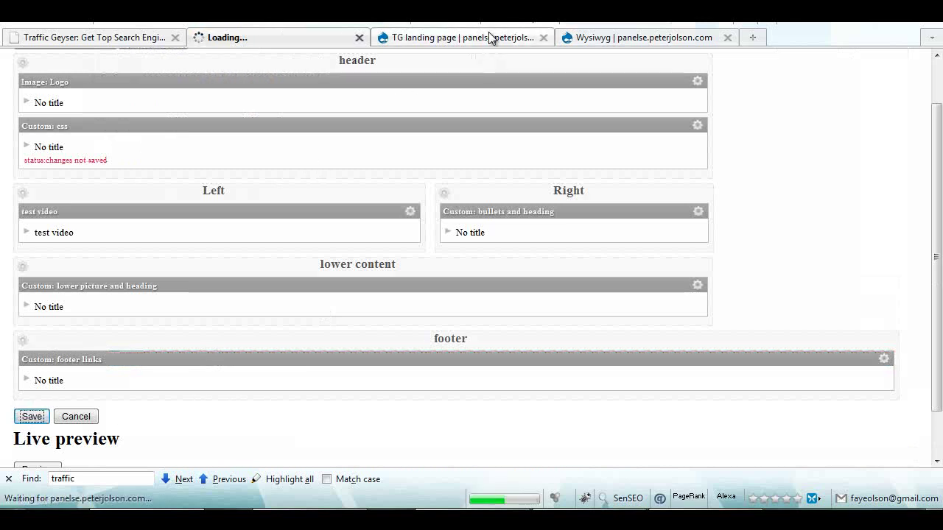
Reload the landing page to check the dark header, showcase and black footer styling.
left_click(499, 38)
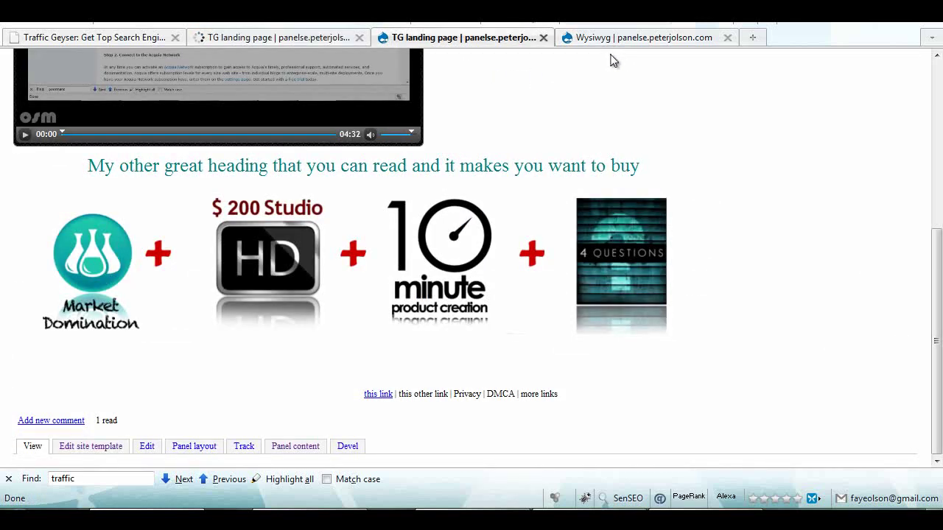
key("F5")
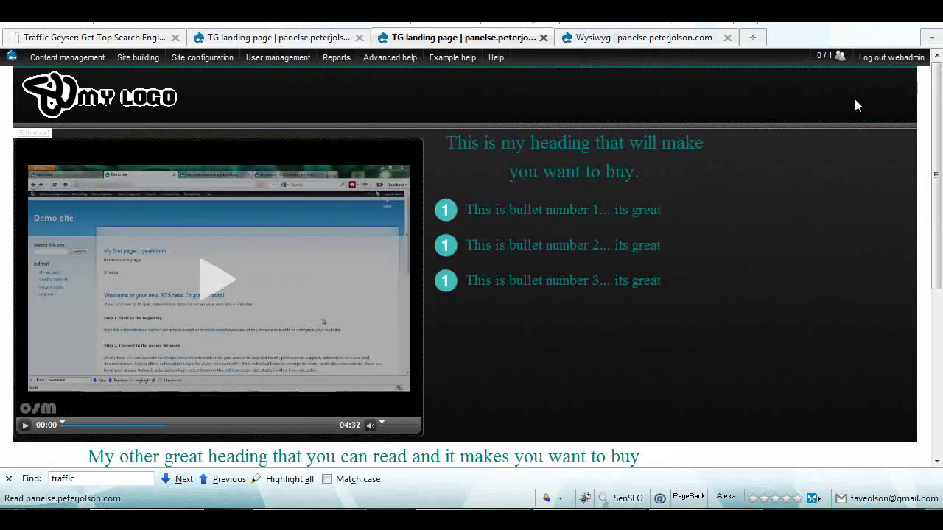
scroll(722, 144, "down", 4)
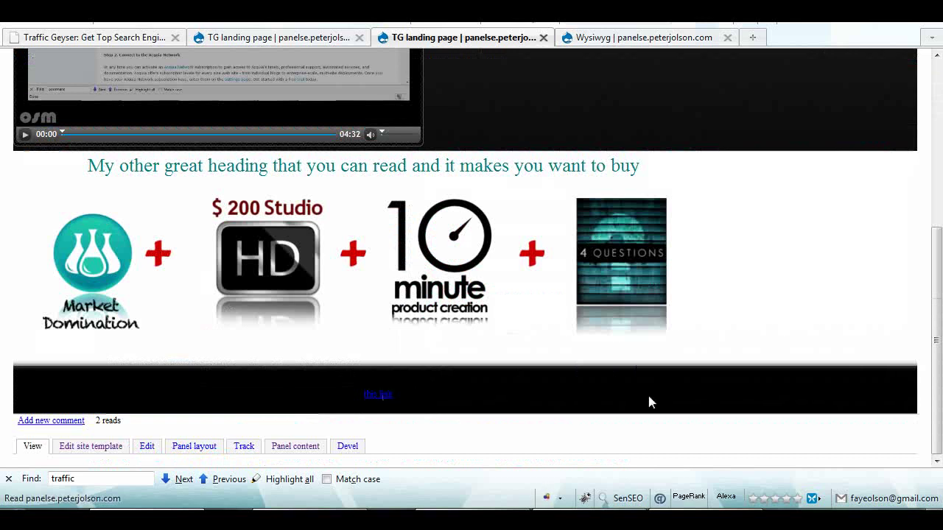
left_click_drag(654, 402, 349, 405)
left_click(504, 374)
scroll(571, 291, "up", 4)
left_click_drag(663, 288, 434, 145)
left_click(557, 172)
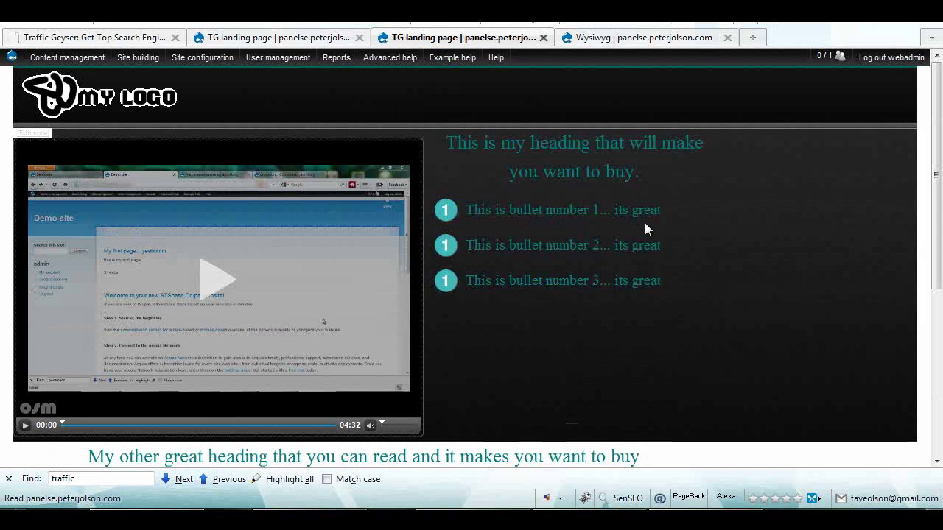
left_click(271, 41)
Give the header row's column the CSS class 'centercol', save the panel layout and reload the landing page.
left_click(23, 98)
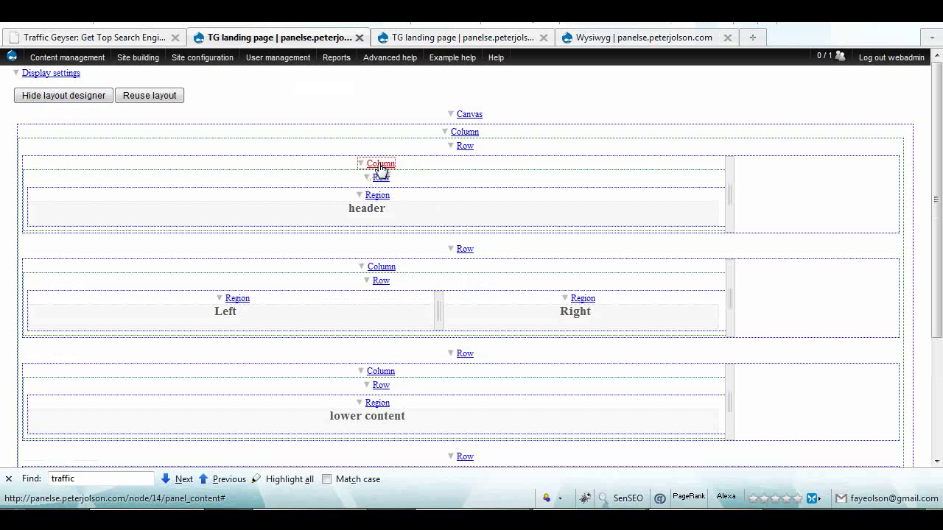
left_click(381, 165)
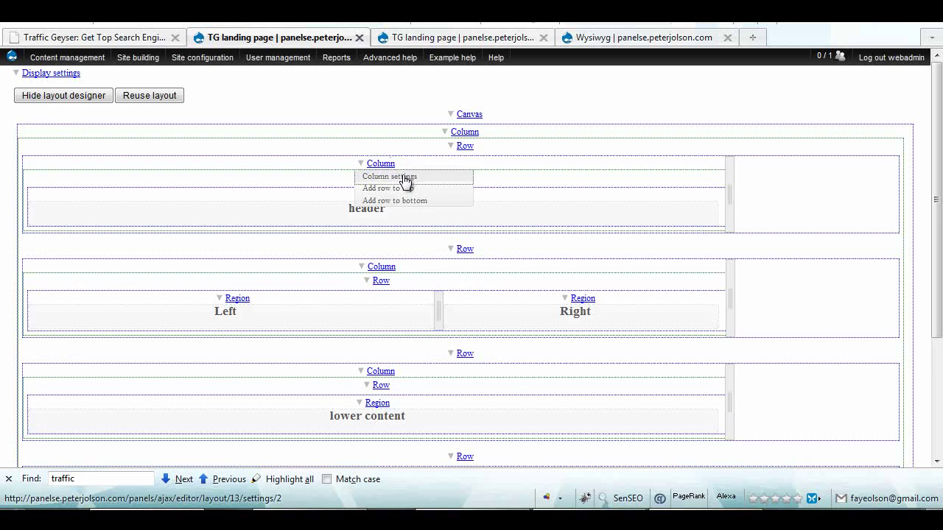
left_click(389, 177)
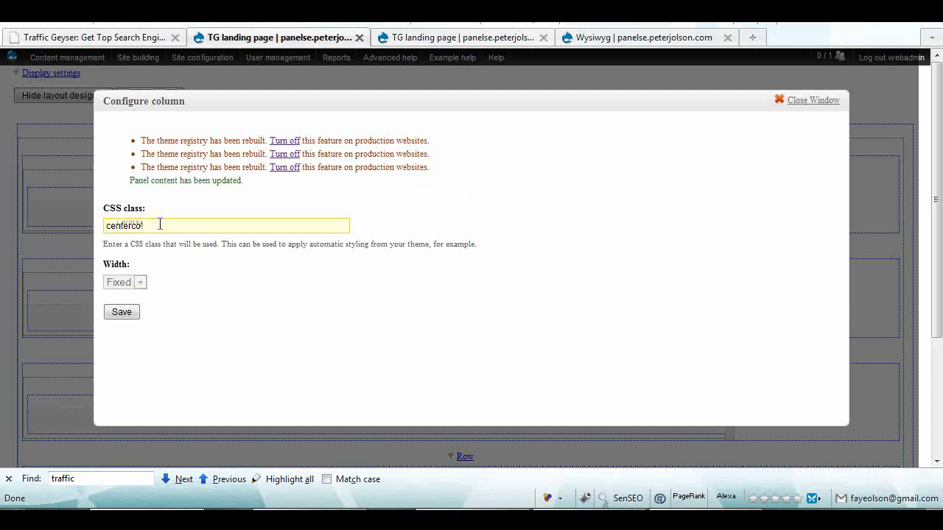
left_click(120, 312)
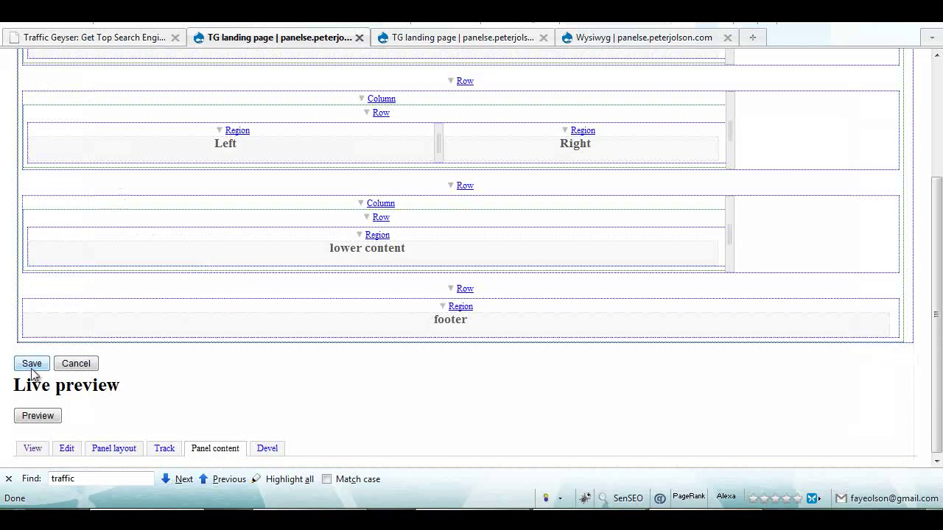
left_click(32, 366)
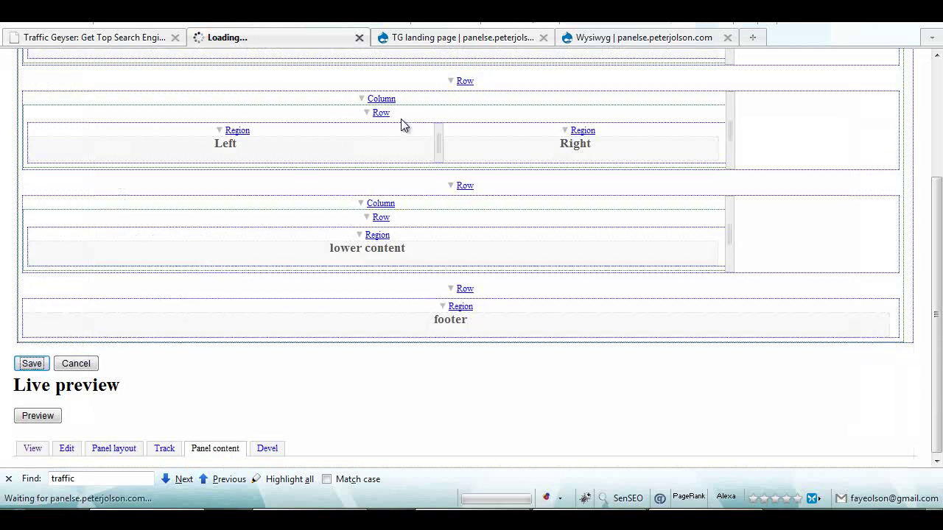
left_click(464, 37)
key("F5")
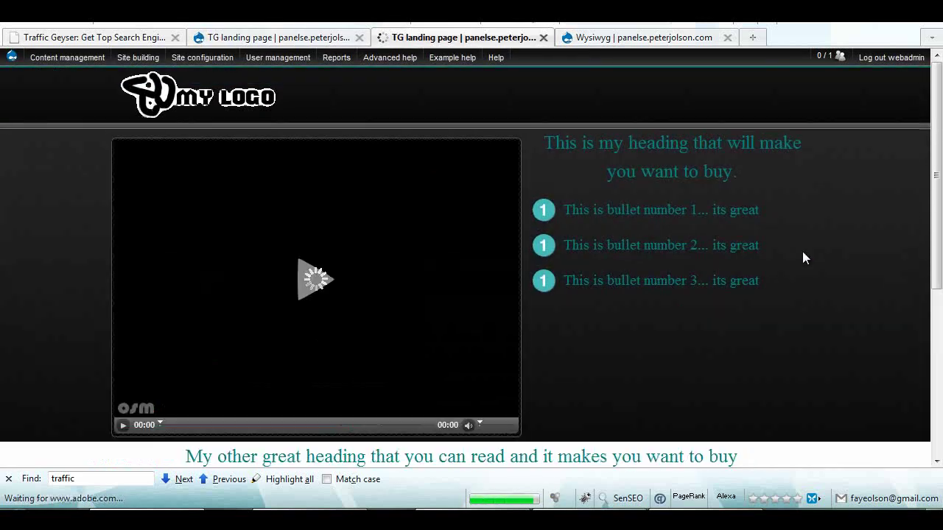
Scroll through the reloaded landing page to check the centred logo, video, bullets, product images and footer links.
scroll(807, 262, "down", 3)
scroll(809, 267, "down", 4)
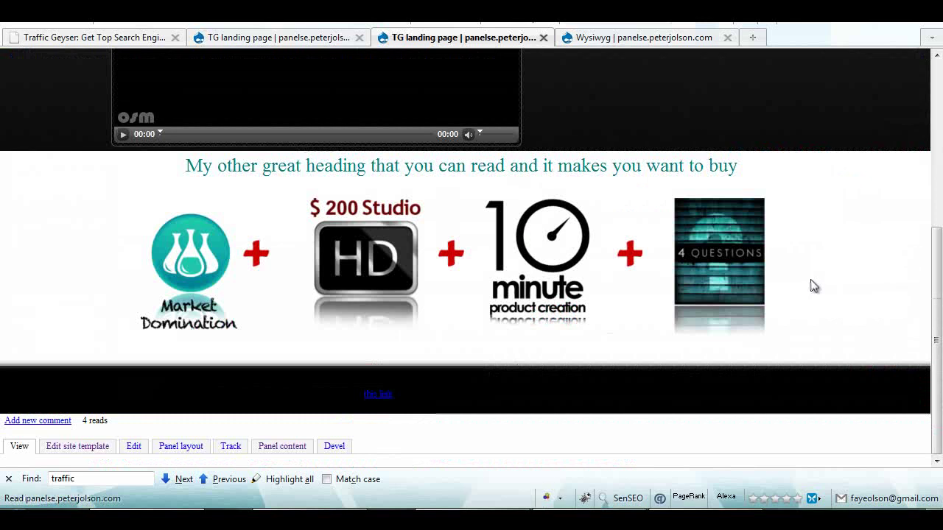
scroll(813, 287, "up", 4)
scroll(810, 288, "up", 3)
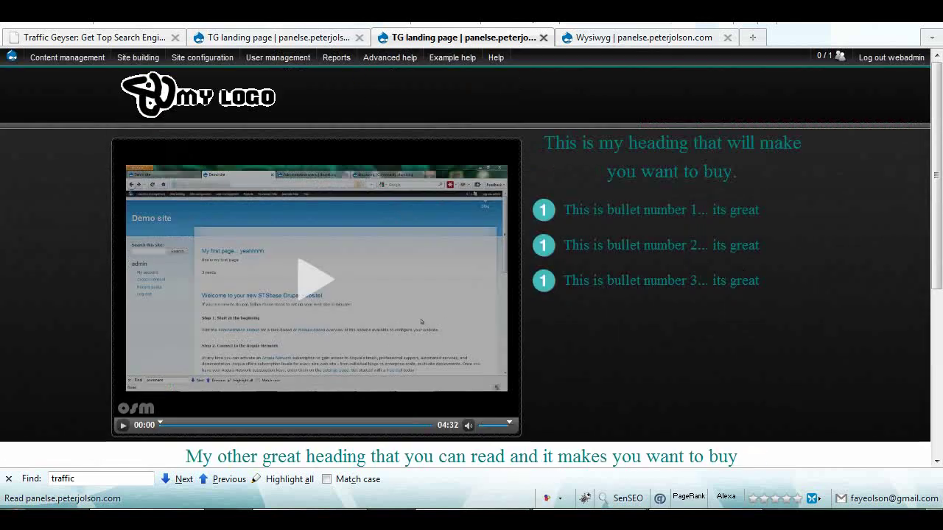
key("super")
left_click(81, 179)
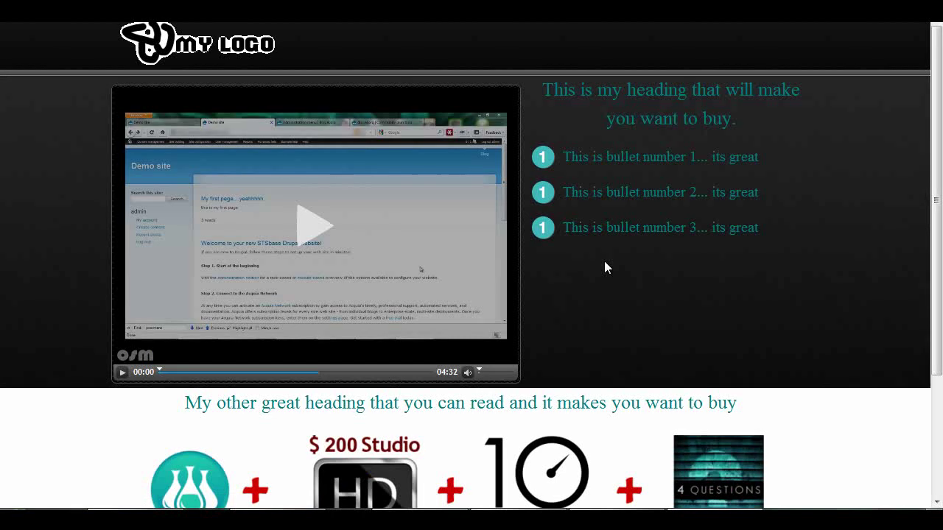
scroll(612, 254, "down", 2)
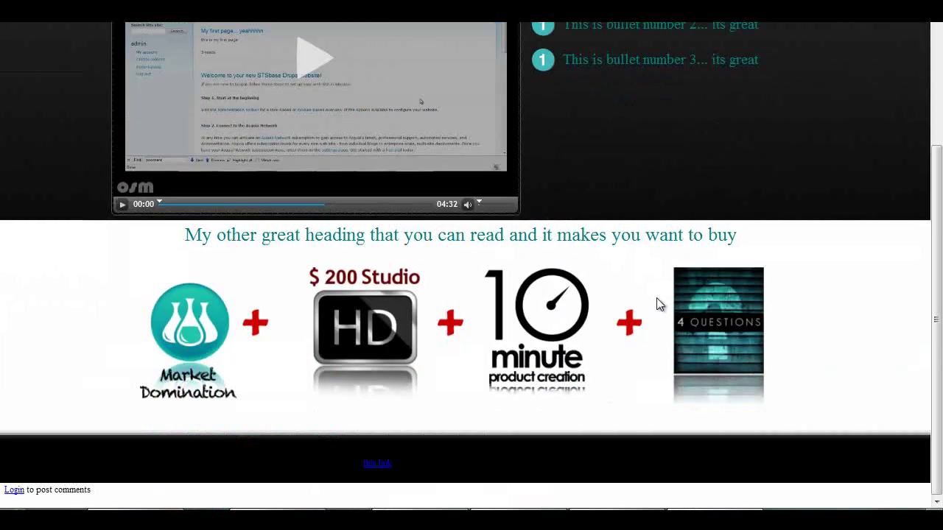
scroll(693, 279, "up", 3)
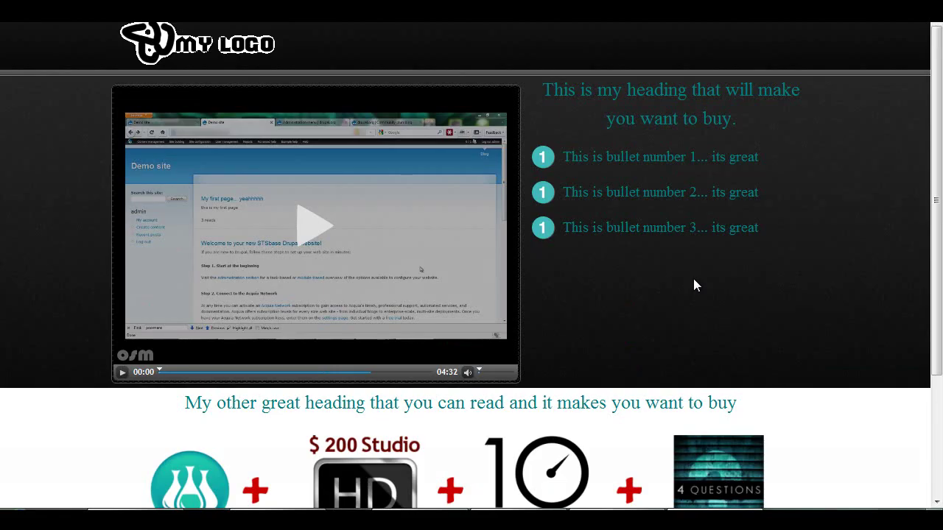
scroll(694, 282, "down", 2)
scroll(694, 284, "up", 2)
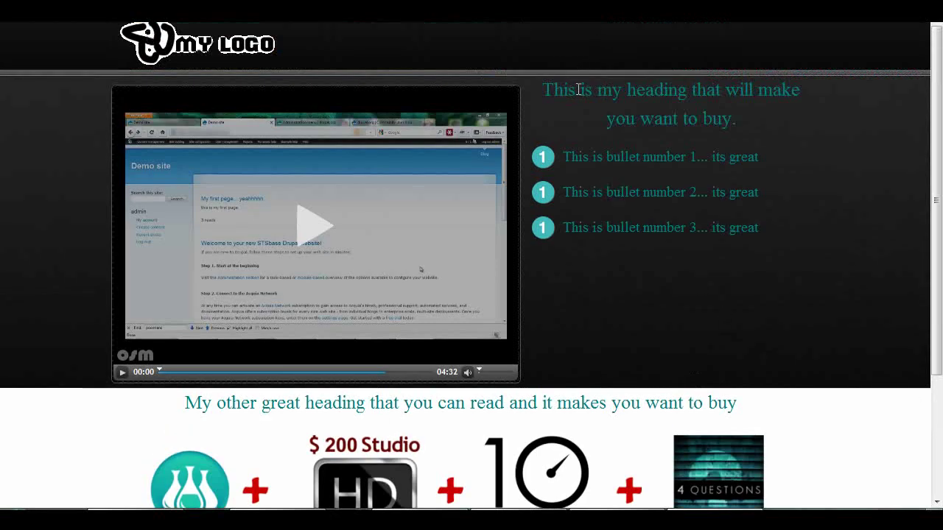
scroll(520, 417, "down", 1)
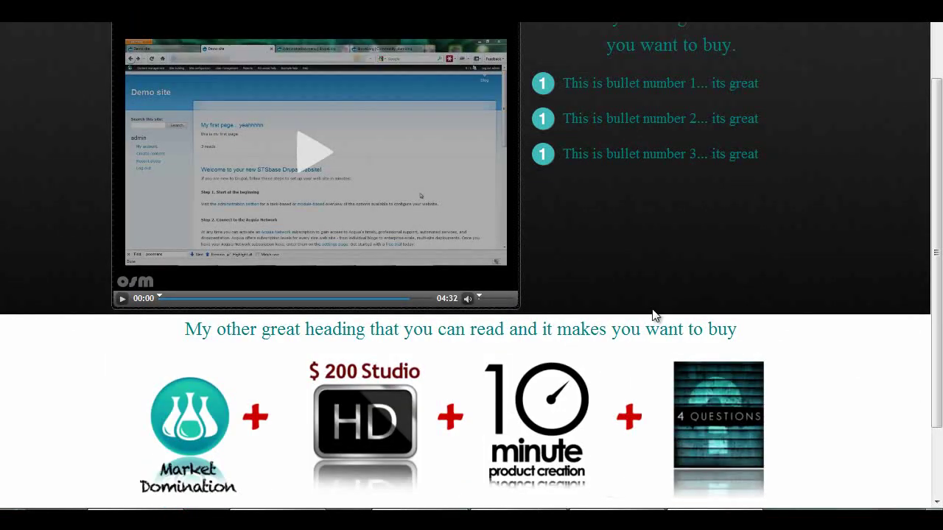
scroll(652, 315, "up", 1)
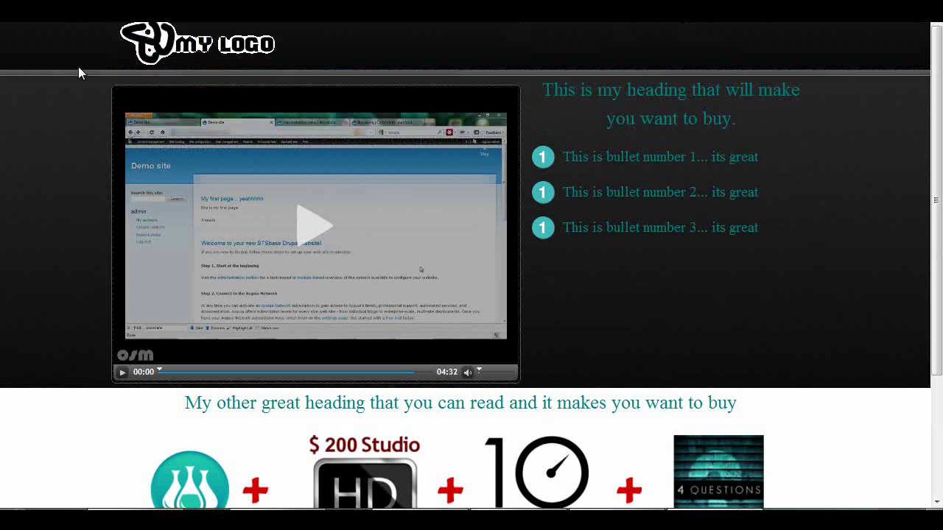
scroll(535, 303, "down", 2)
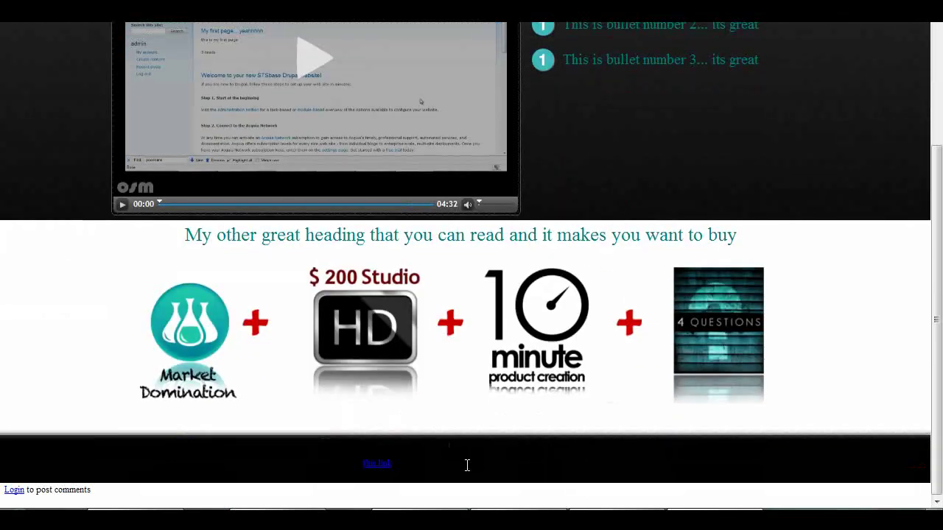
left_click_drag(557, 462, 240, 479)
scroll(268, 445, "up", 3)
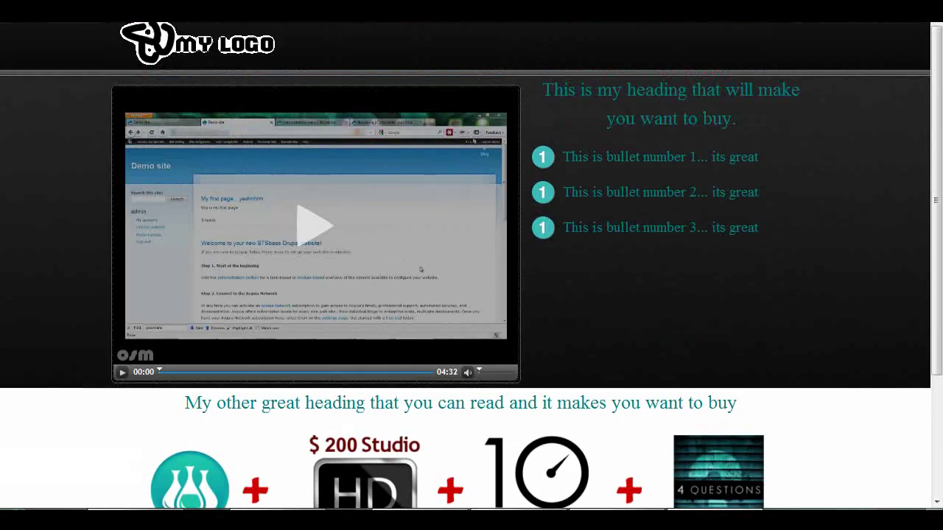
Leave full screen and bring up the Traffic Geyser site for comparison, with Firebug closed.
key("F11")
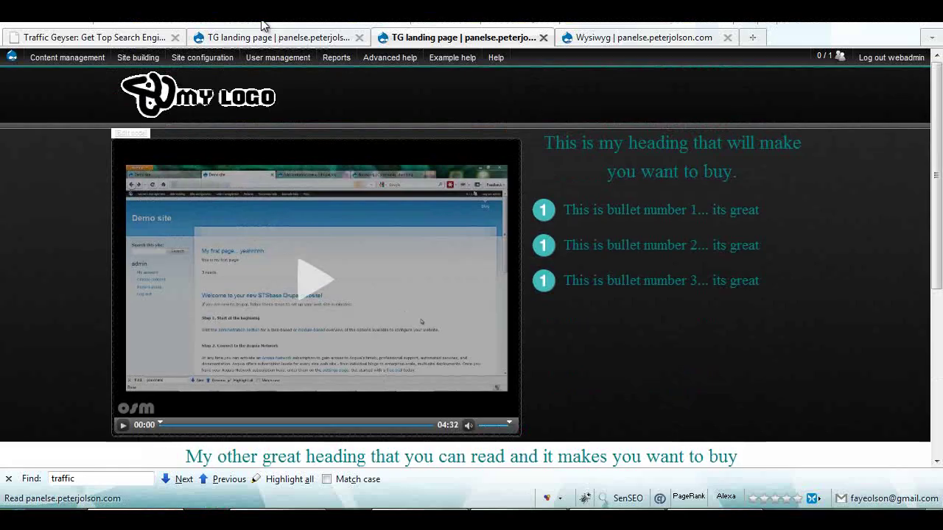
left_click(111, 34)
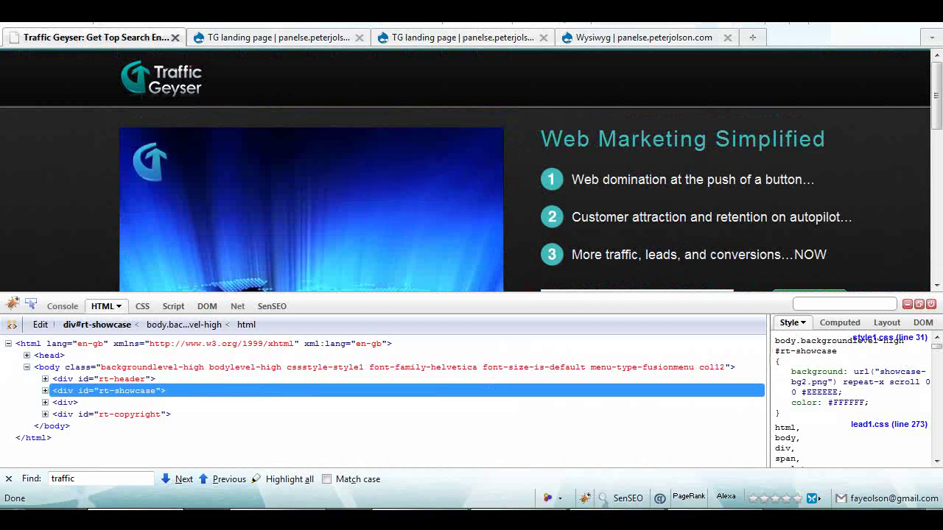
left_click(931, 303)
scroll(774, 218, "down", 2)
scroll(753, 213, "up", 2)
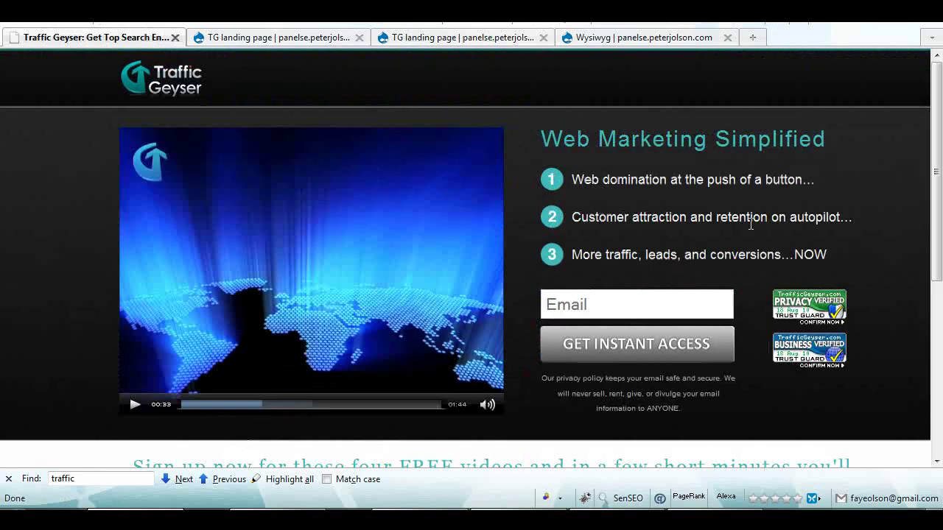